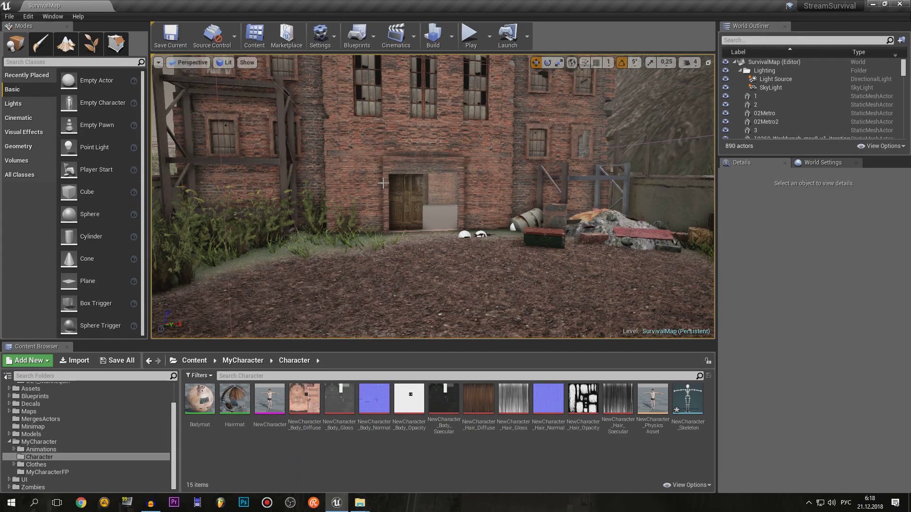
- Look around the SurvivalMap level, selecting the brick building and the sky sphere
left_click(328, 187)
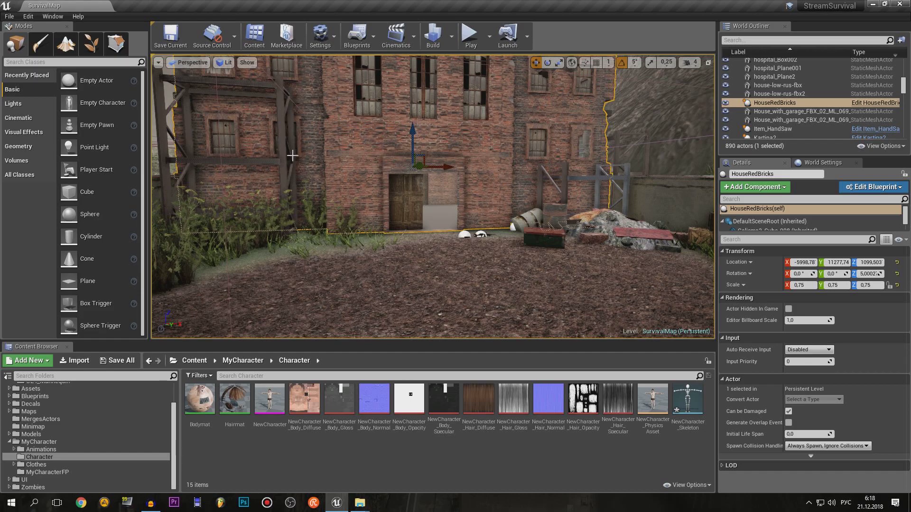
mouse_move(487, 184)
right_mouse_down()
mouse_move(489, 143)
mouse_move(503, 204)
mouse_move(485, 195)
right_mouse_up()
left_click(510, 164)
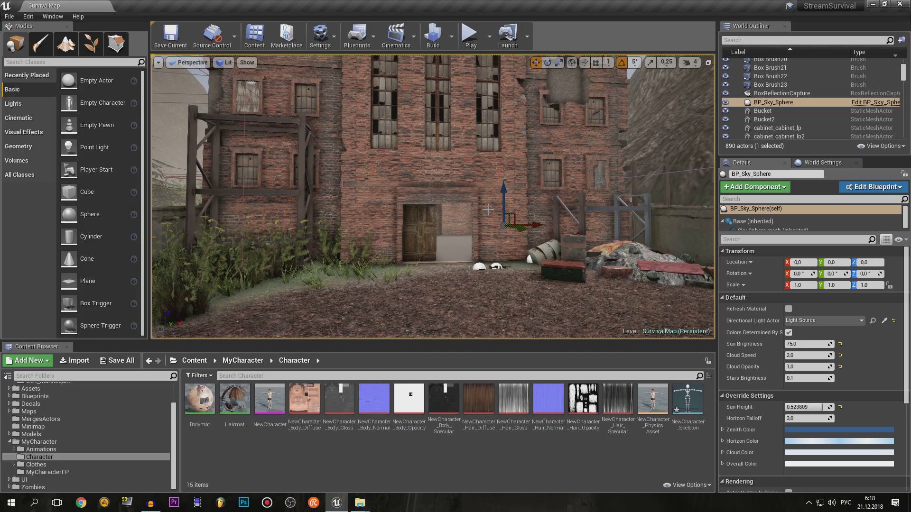
right_click_drag(500, 164, 501, 172)
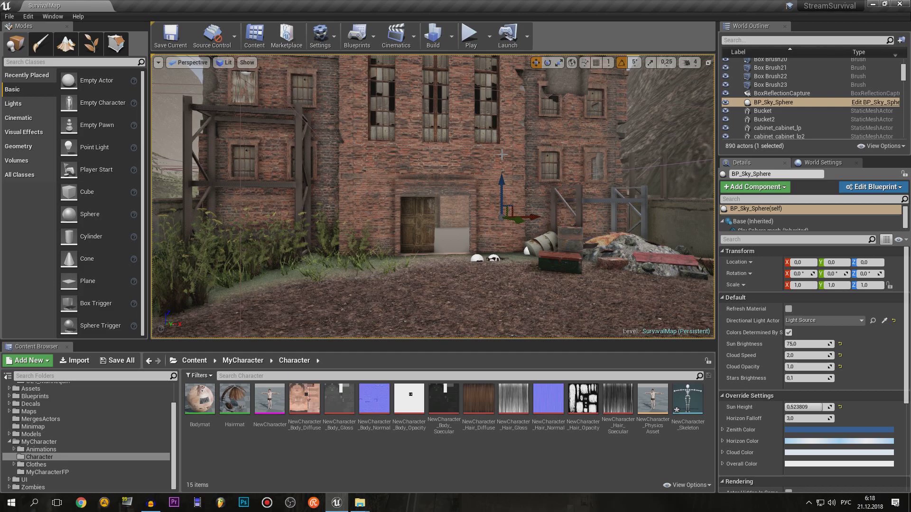
scroll(480, 152, "up", 3)
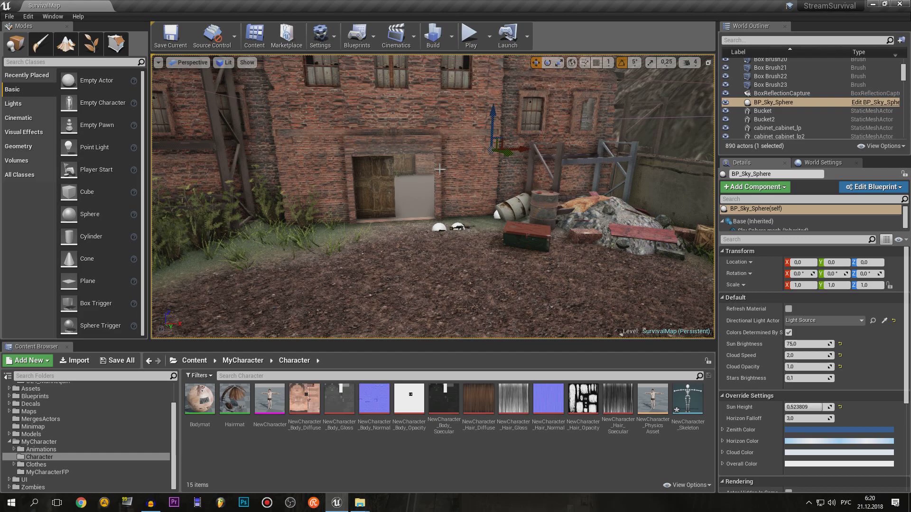
right_click_drag(440, 169, 430, 190)
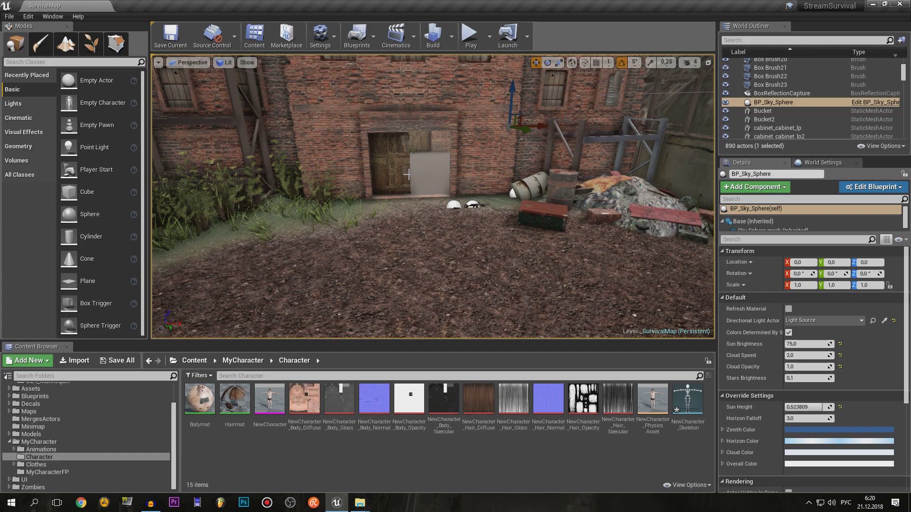
mouse_move(407, 175)
right_mouse_down()
mouse_move(250, 177)
mouse_move(415, 160)
right_mouse_up()
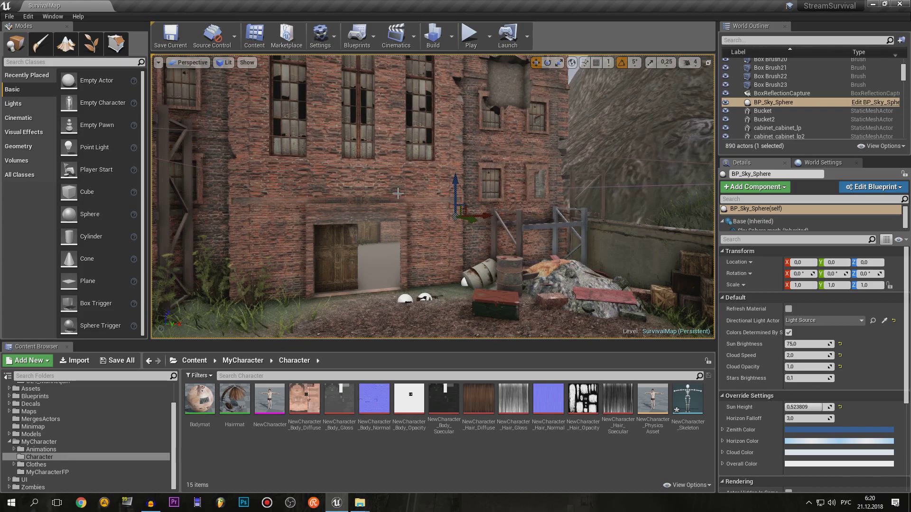
right_click_drag(415, 160, 398, 195)
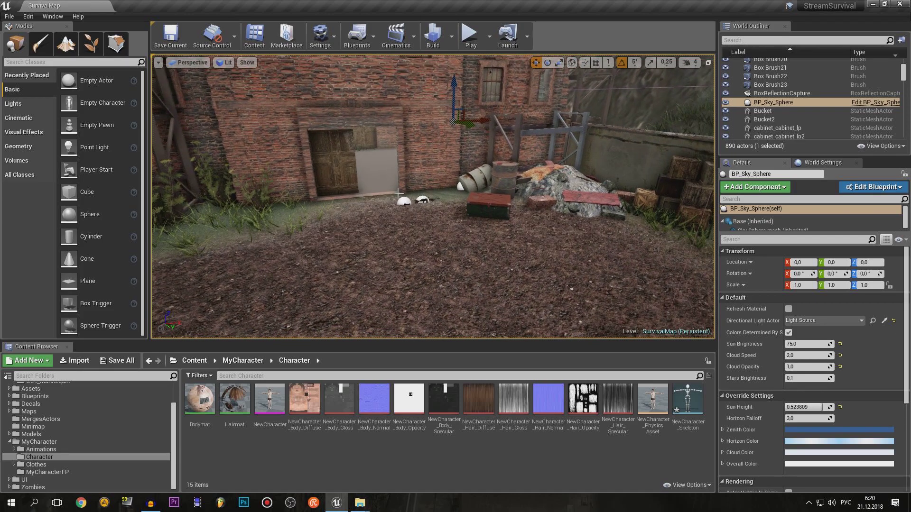
- Open NewCharacter_Skeleton previewing the NewCharacter mesh, docked beside SurvivalMap
double_click(268, 401)
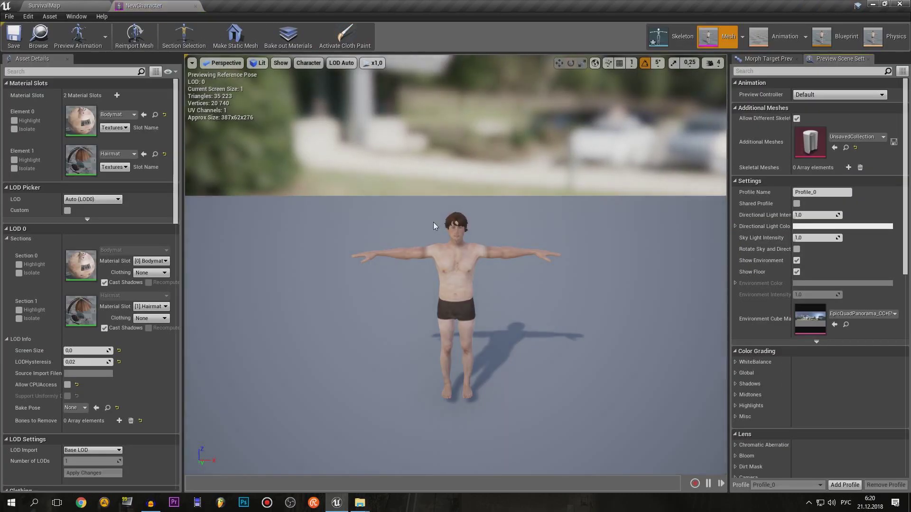
left_click(195, 5)
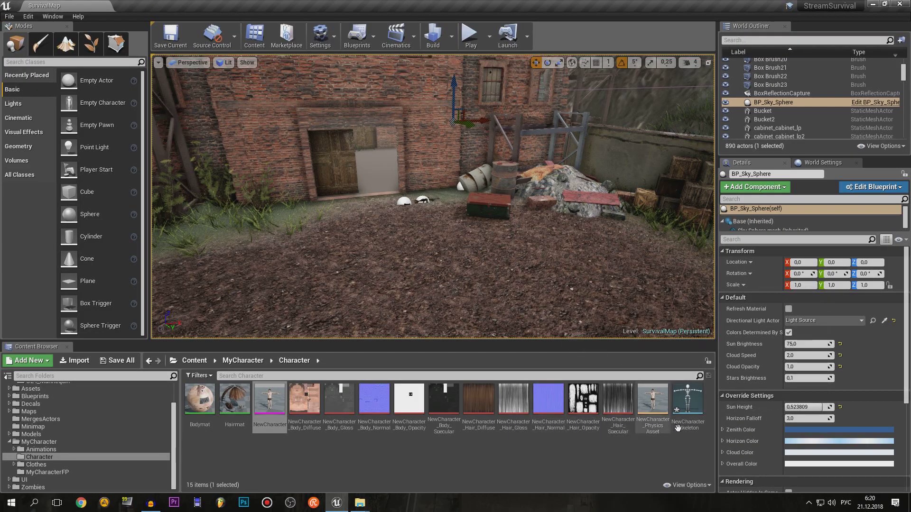
double_click(678, 428)
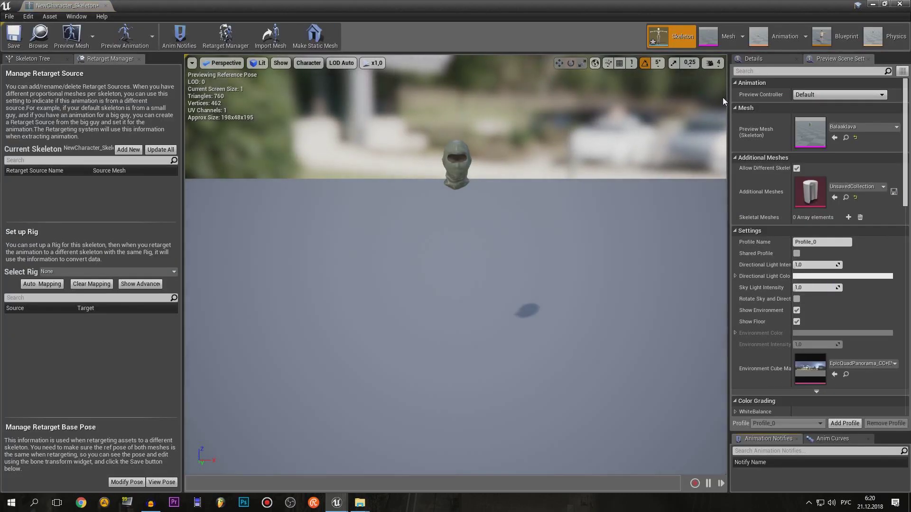
left_click(868, 126)
left_click(779, 215)
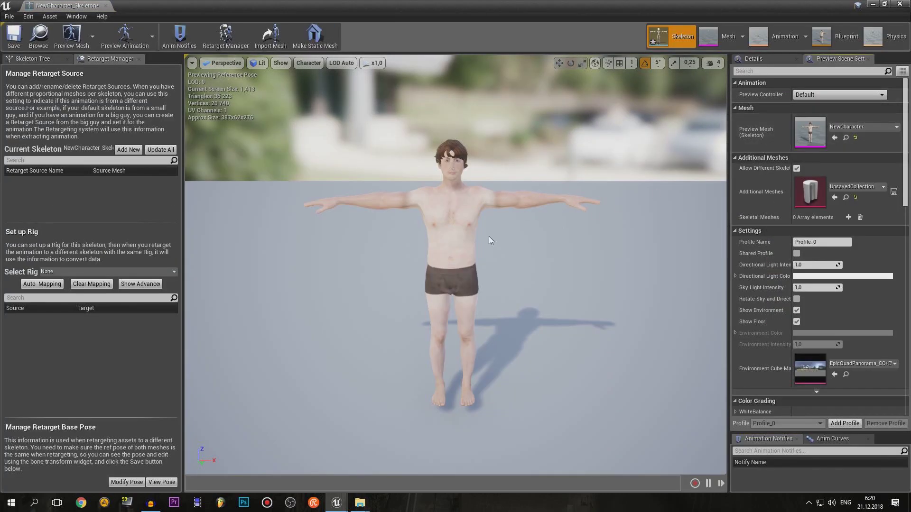
left_click_drag(202, 4, 196, 3)
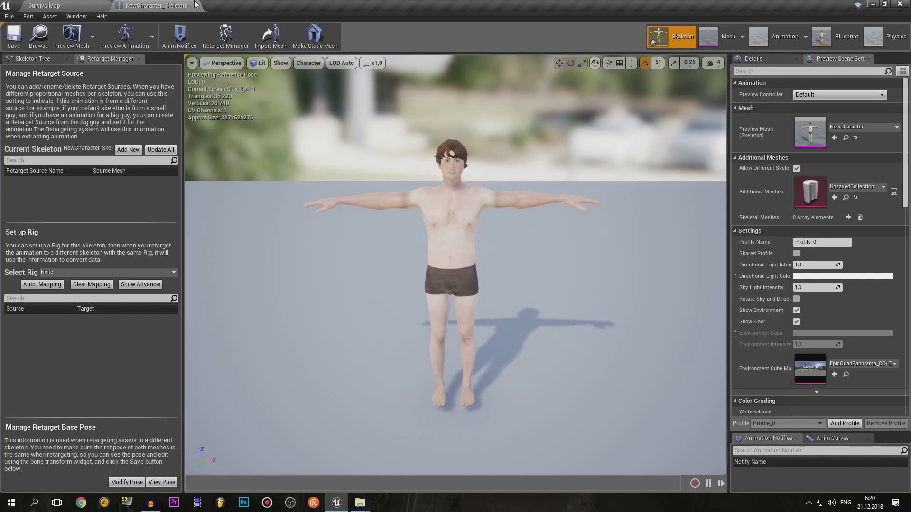
- Open the Reload_Pistol animation and view it on the mannequin
left_click(95, 5)
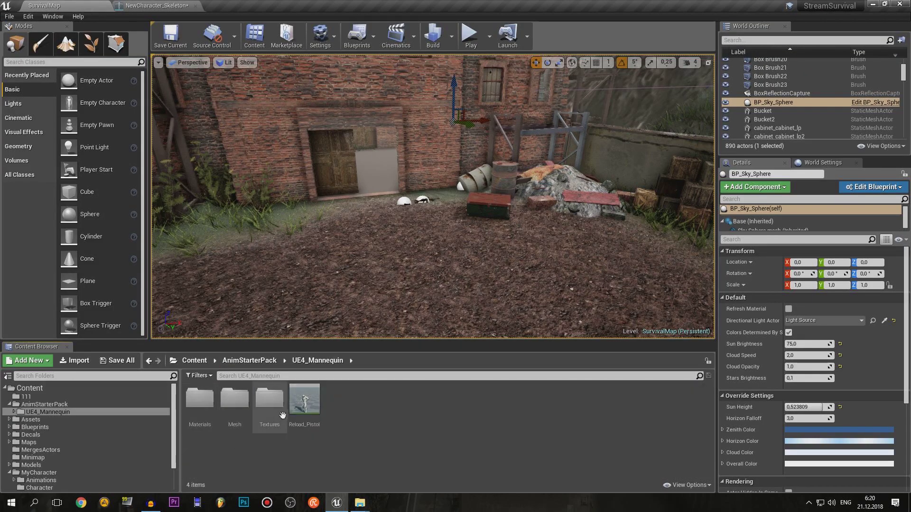
double_click(305, 401)
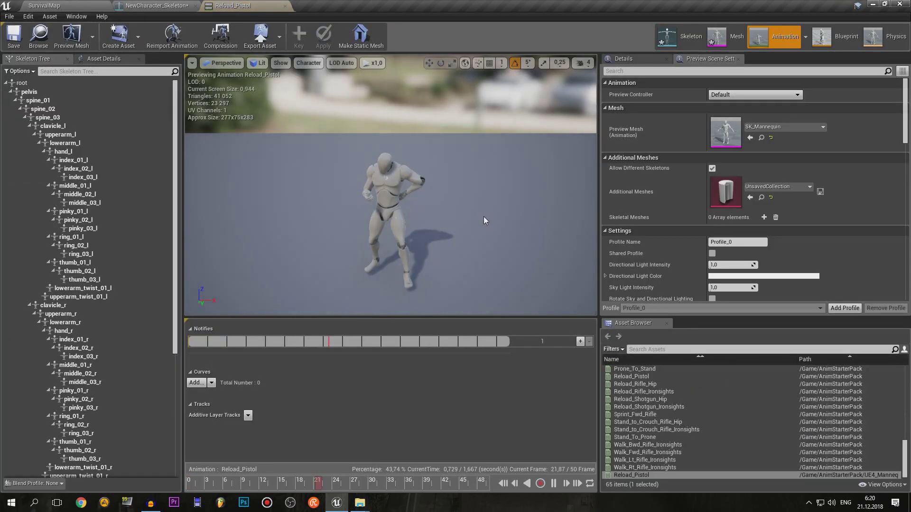
mouse_move(483, 217)
left_mouse_down()
mouse_move(483, 180)
mouse_move(531, 180)
left_mouse_up()
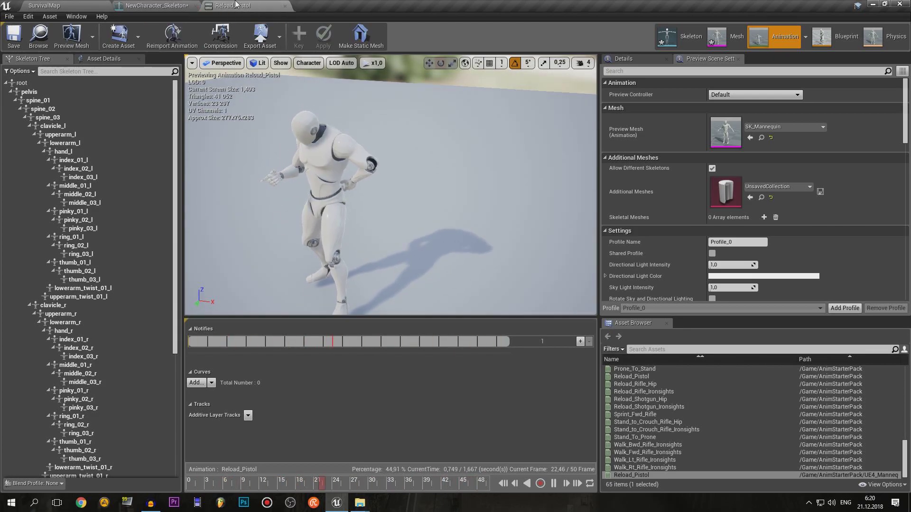
left_click(156, 5)
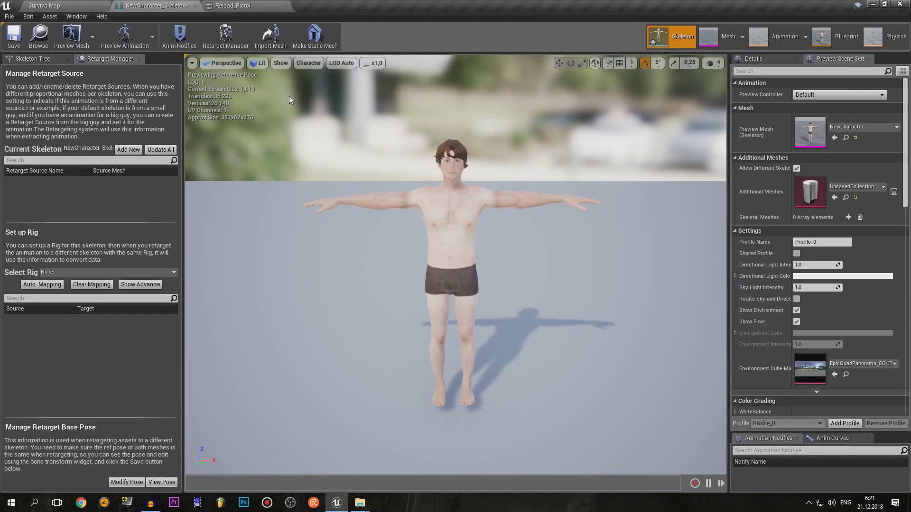
left_click(44, 5)
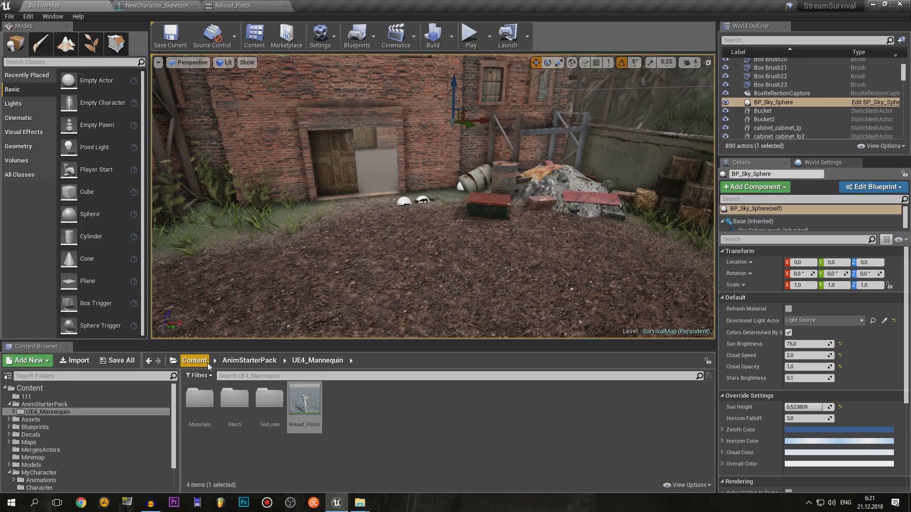
- Create NewCharacter_SkeletonRig from NewCharacter_Skeleton, accepting the Merge Bones prompt
left_click(39, 488)
right_click(688, 401)
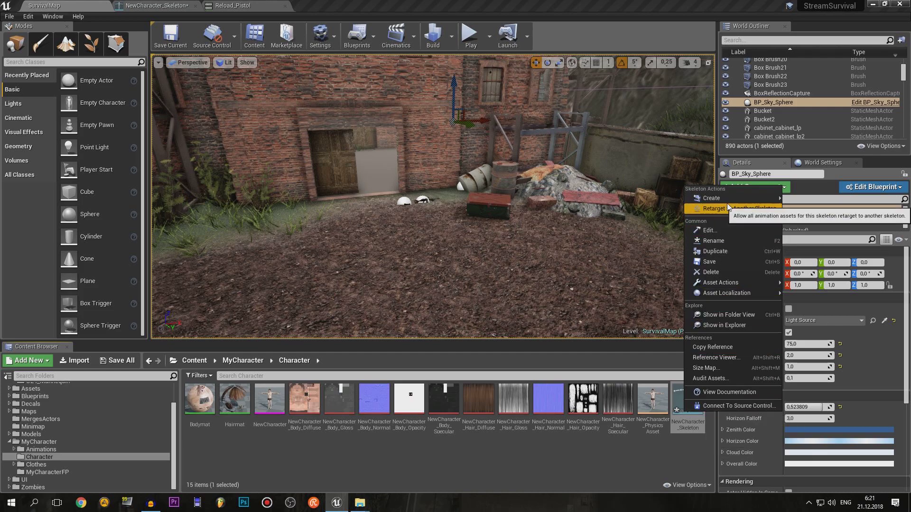
mouse_move(729, 201)
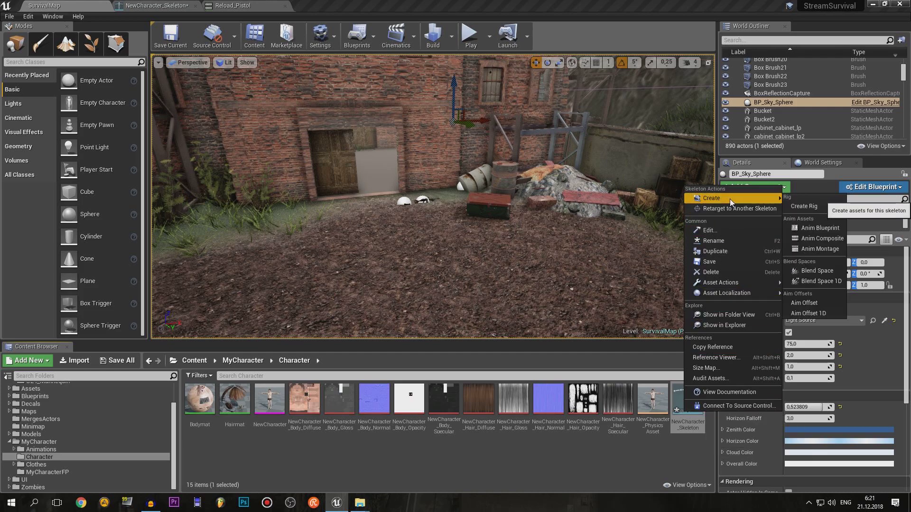
left_click(802, 205)
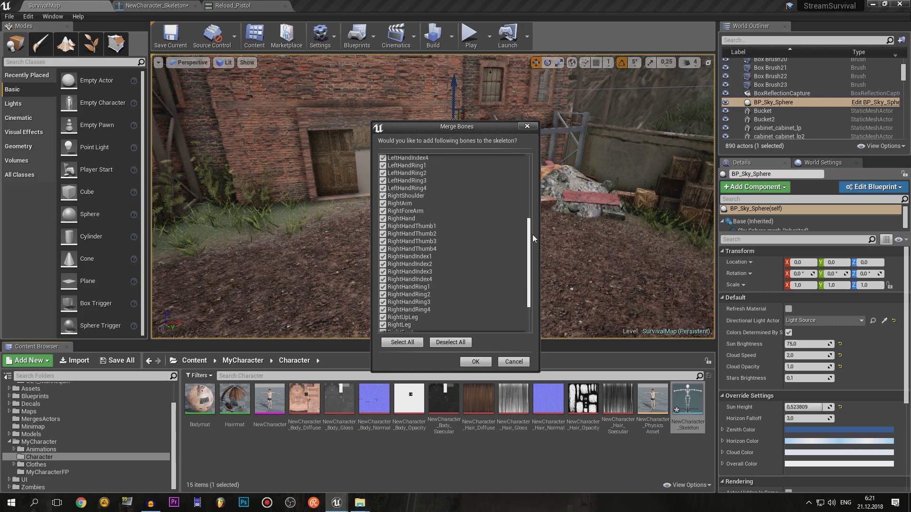
left_click_drag(532, 315, 535, 185)
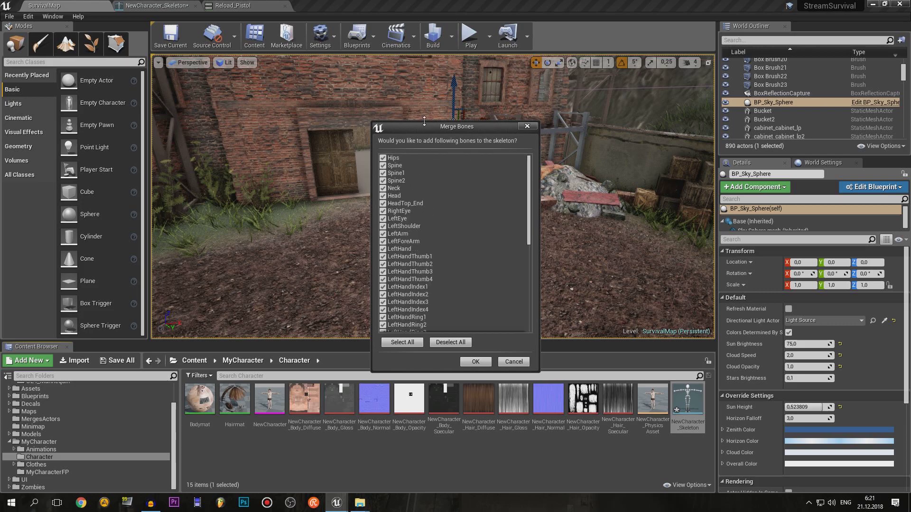
left_click(480, 363)
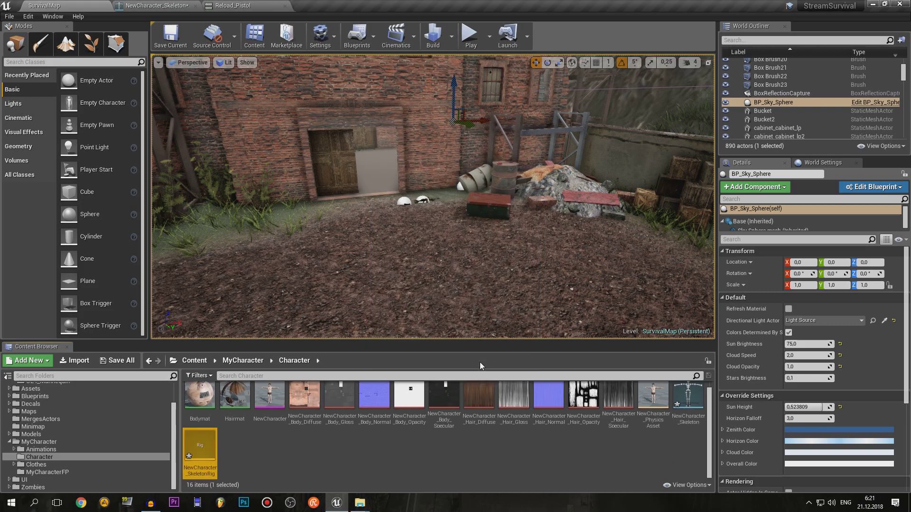
left_click(400, 454)
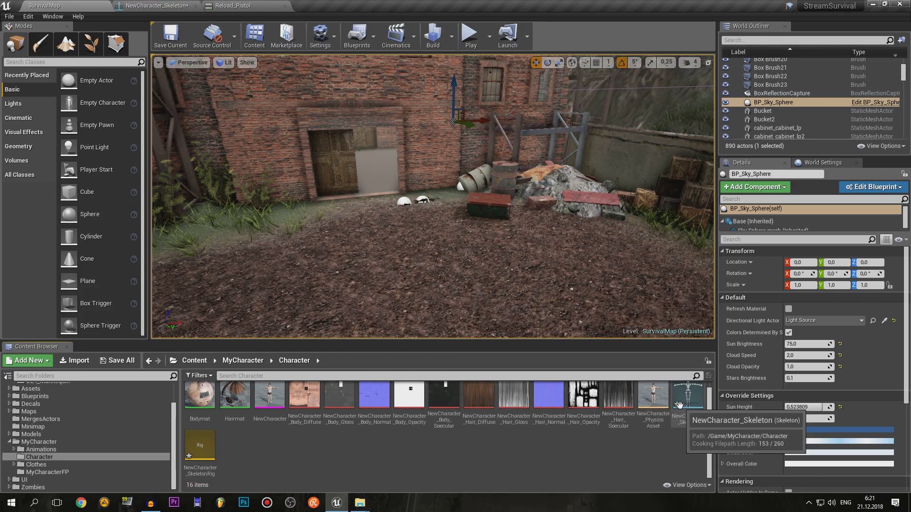
- Assign NewCharacter_SkeletonRig as NewCharacter_Skeleton's retarget rig
double_click(679, 405)
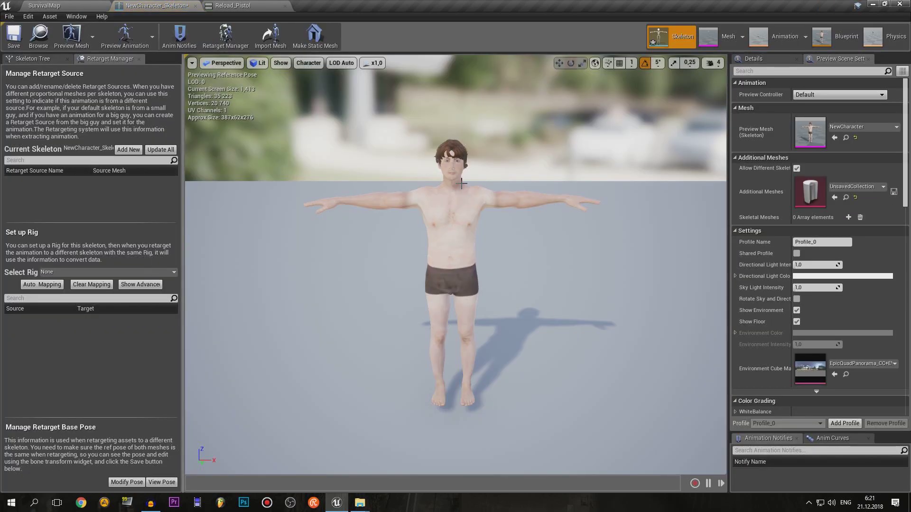
left_click(58, 274)
left_click(66, 332)
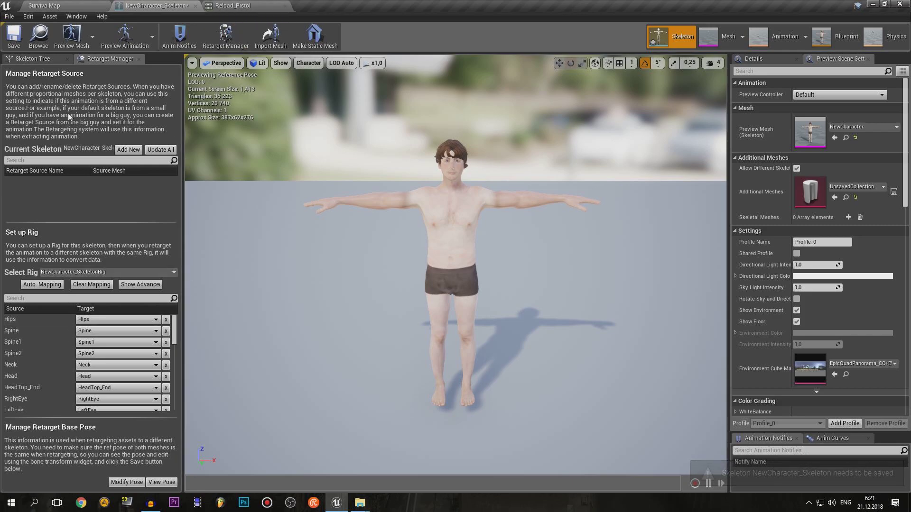
left_click(49, 58)
left_click(102, 58)
left_click(38, 59)
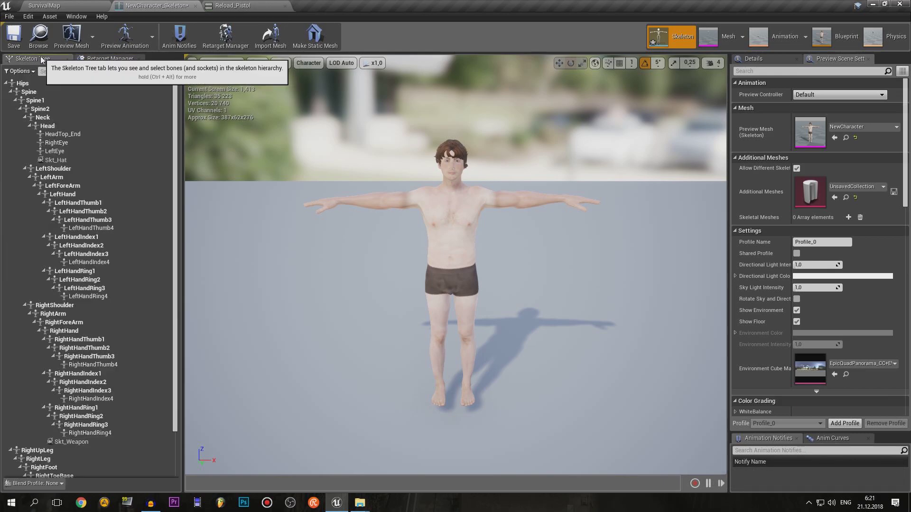
left_click(100, 59)
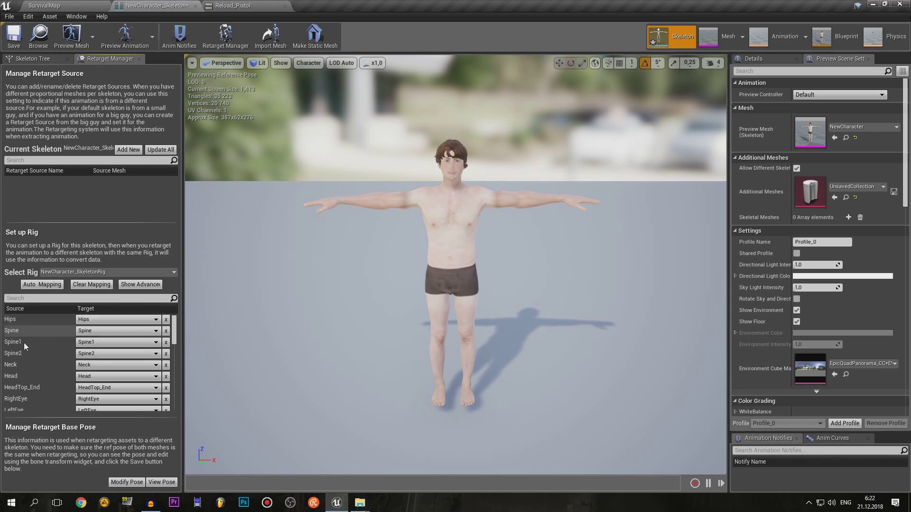
- Inspect NewCharacter_Skeleton's bone hierarchy, selecting the RightForeArm and Head bones
left_click_drag(178, 340, 177, 391)
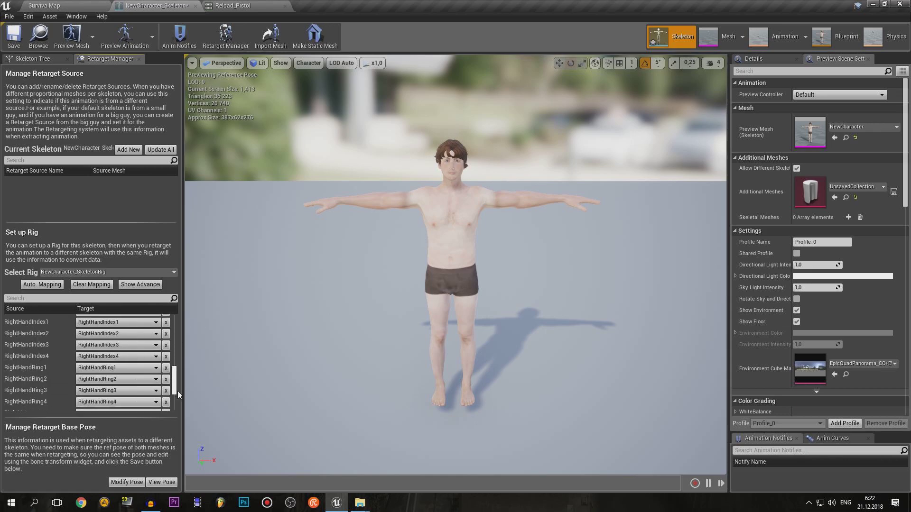
left_click(49, 61)
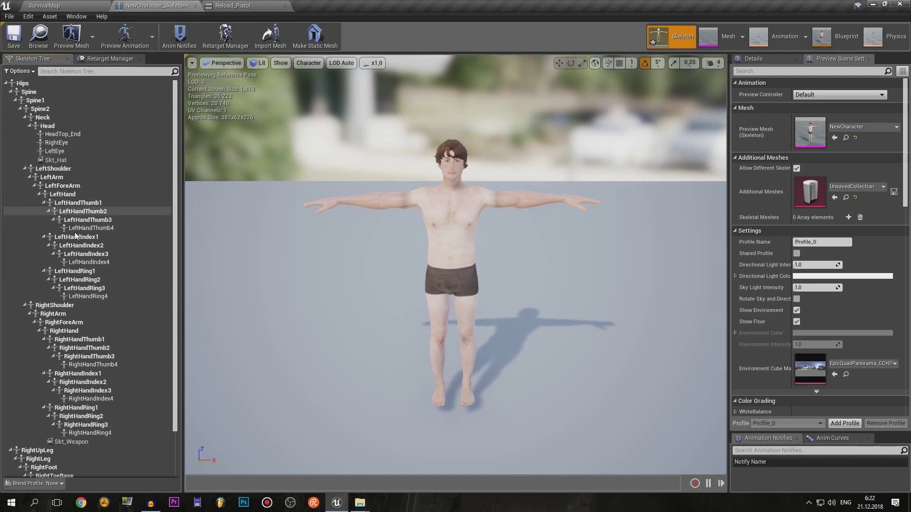
left_click(90, 211)
left_click(101, 323)
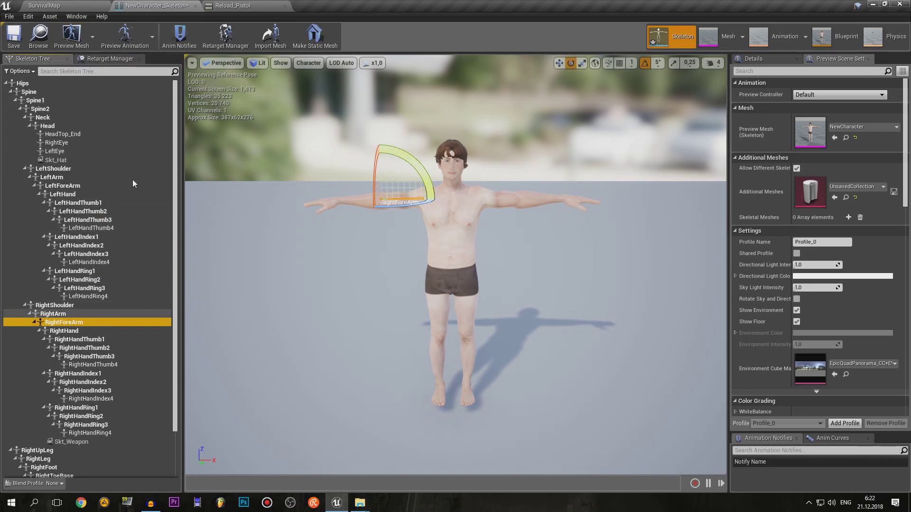
left_click(117, 58)
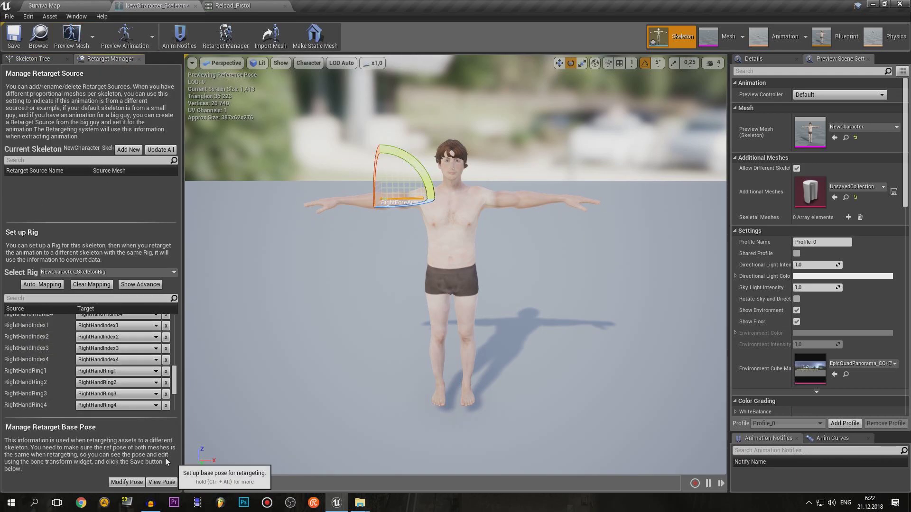
left_click(232, 6)
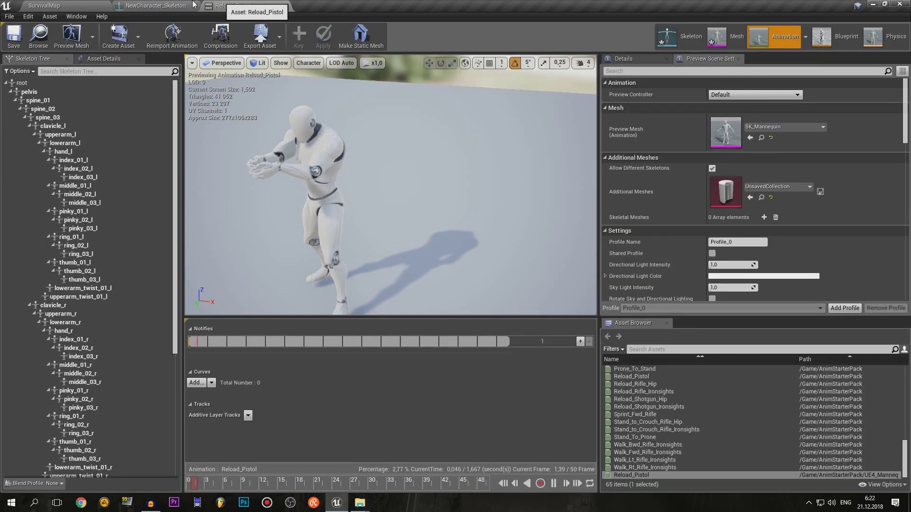
left_click(154, 5)
left_click(53, 61)
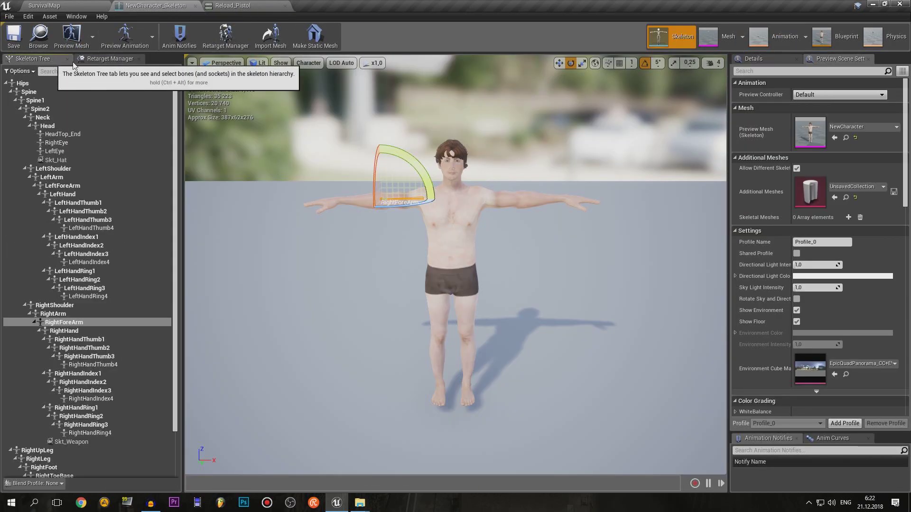
right_click_drag(450, 183, 463, 190)
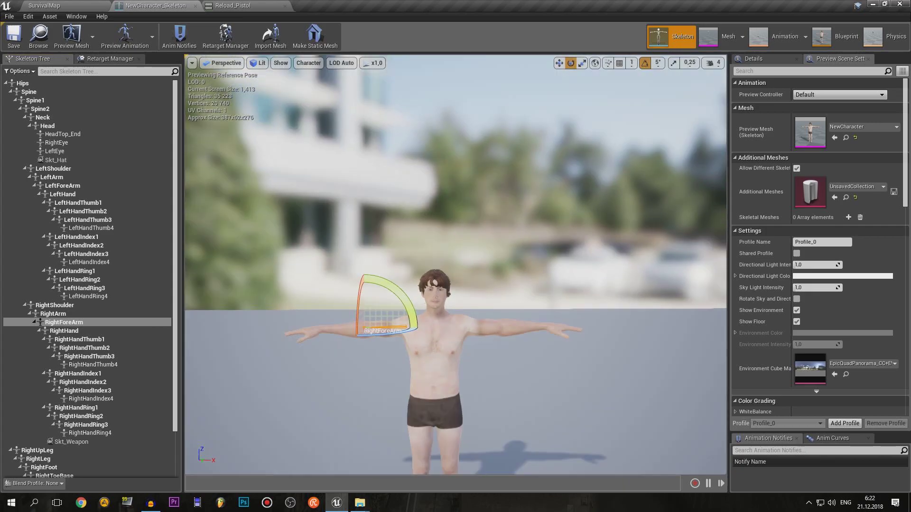
left_click(103, 126)
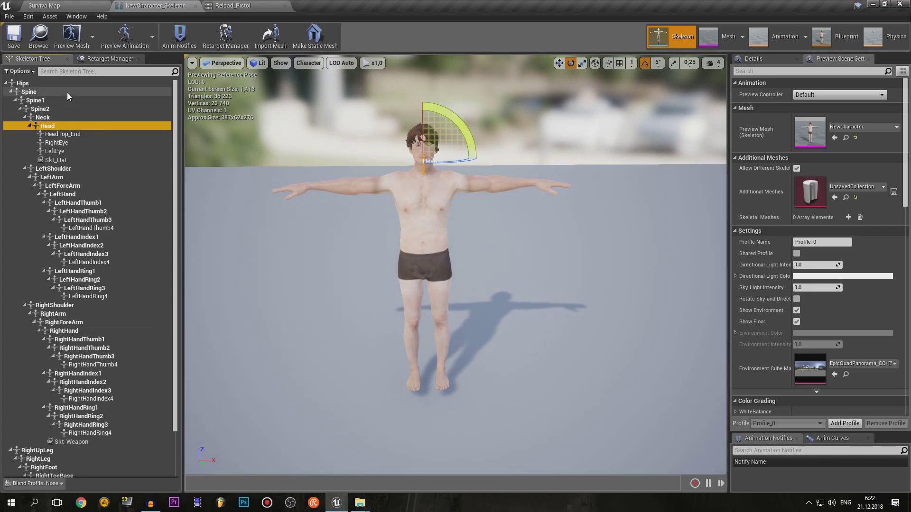
key("Down")
key("Down")
key("Down")
key("Down")
key("Down")
key("Down")
key("Down")
key("Down")
key("Down")
- Browse to the AnimStarterPack folder in the Content Browser and start a name search
left_click(44, 5)
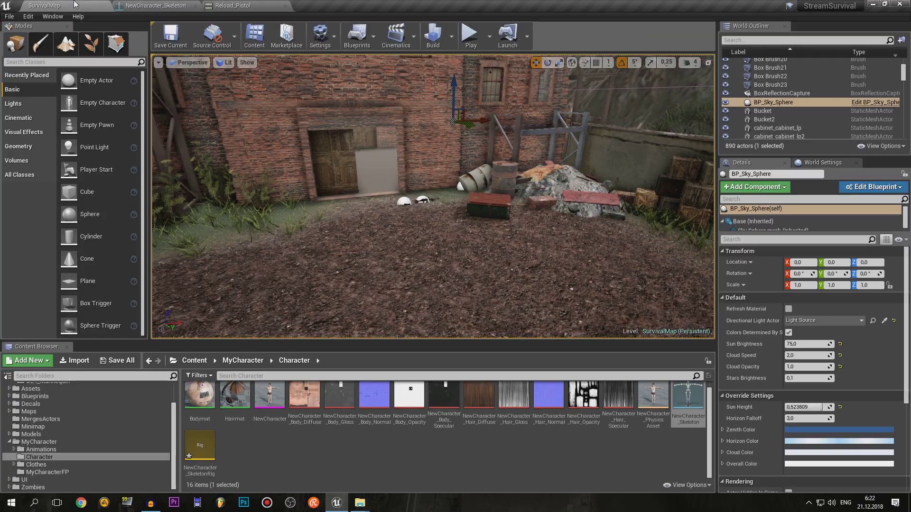
left_click(194, 361)
left_click(244, 402)
double_click(243, 403)
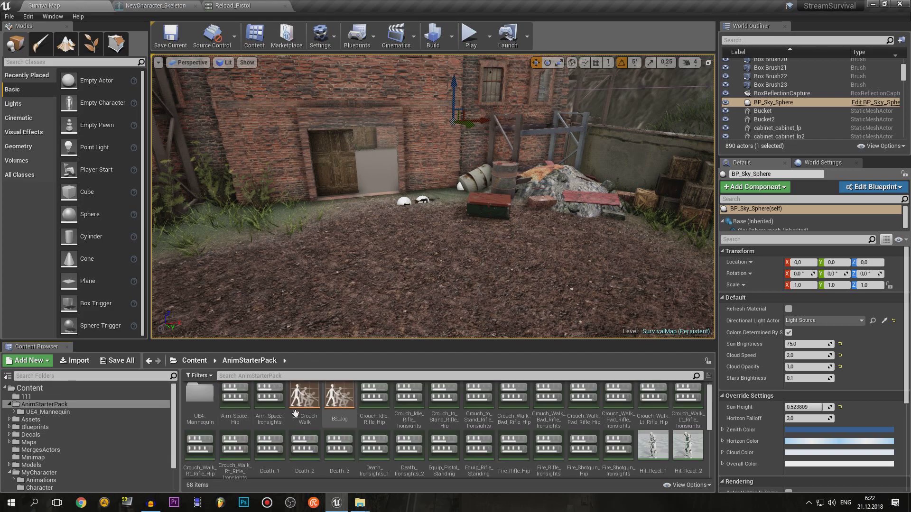
left_click(278, 376)
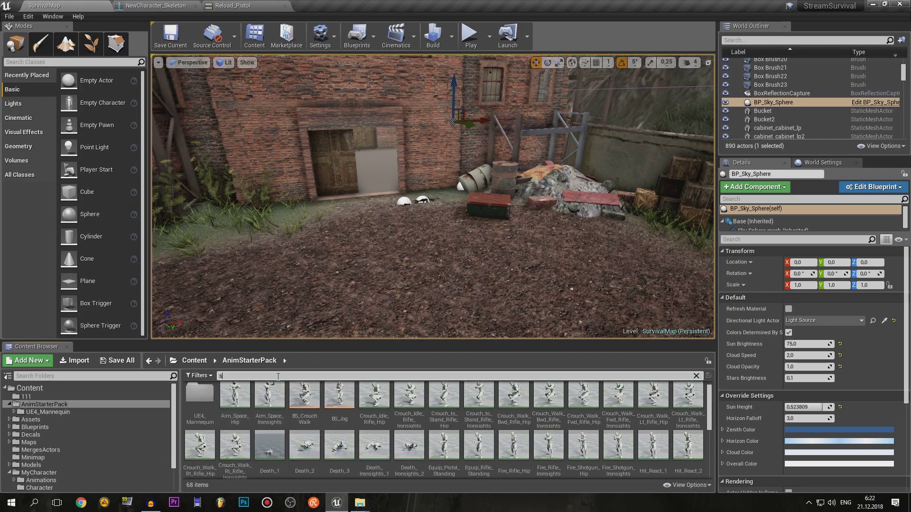
- Filter for 'ske', open UE4_Mannequin_Skeleton and select NewCharacter_SkeletonRig as its rig
type("ske")
double_click(244, 403)
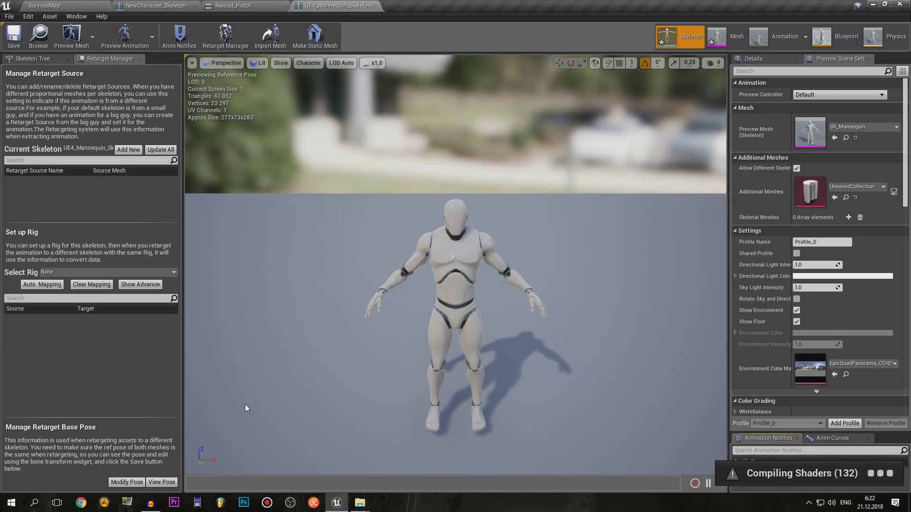
left_click(44, 272)
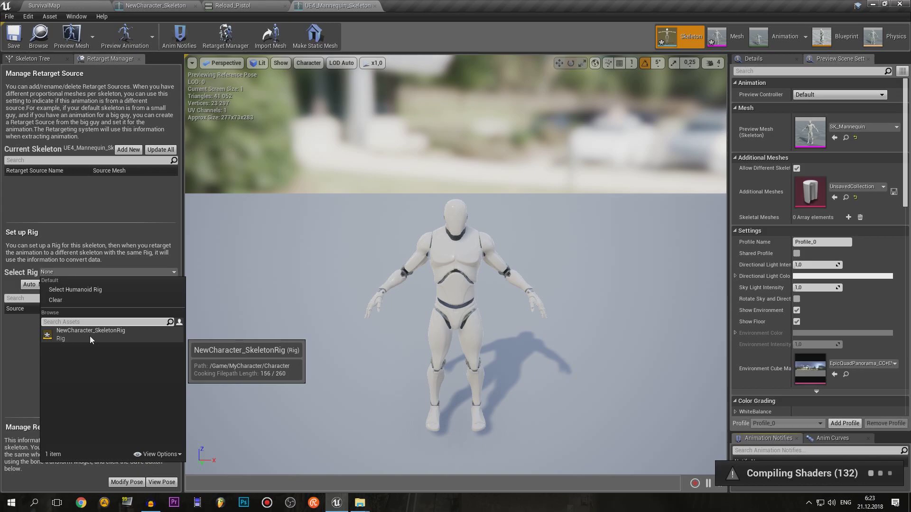
left_click(89, 336)
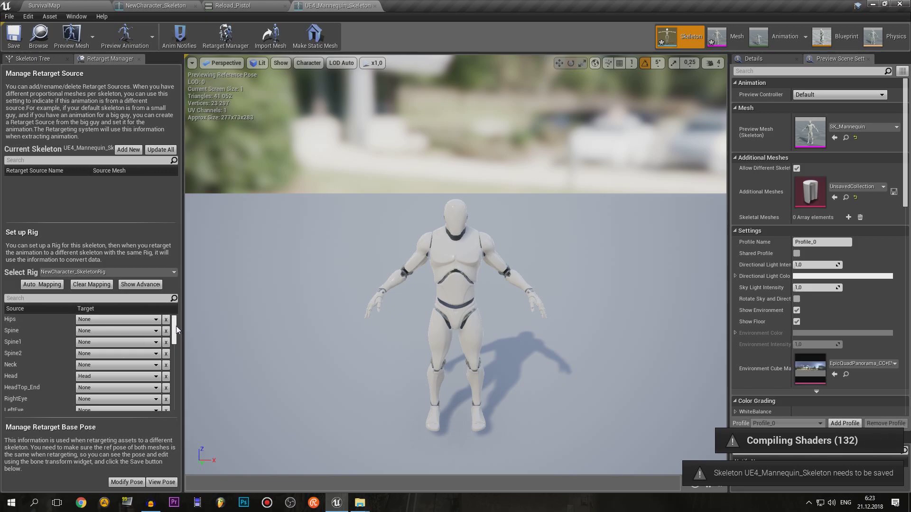
left_click(233, 5)
left_click(157, 5)
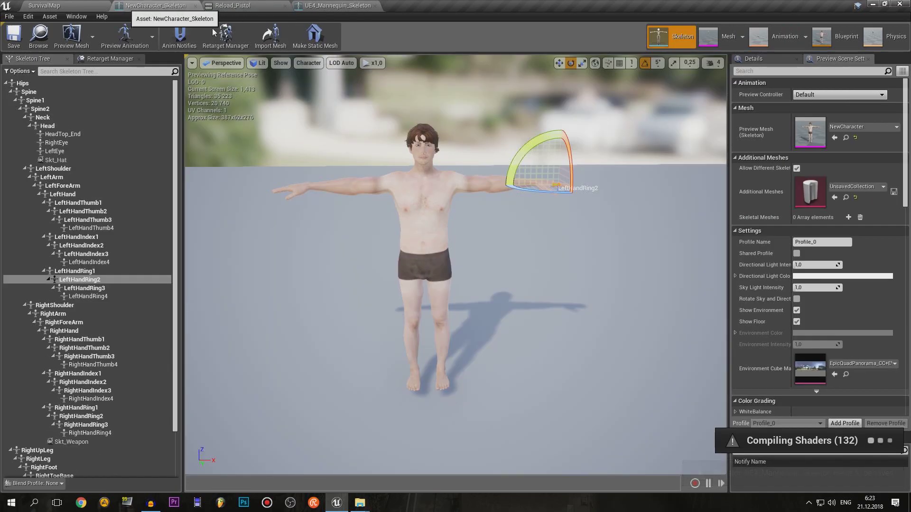
key("f")
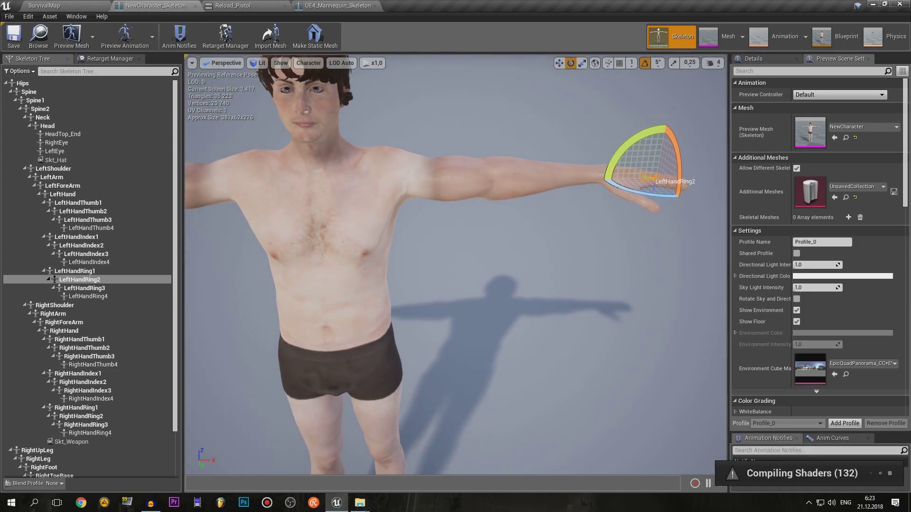
scroll(455, 266, "down", 5)
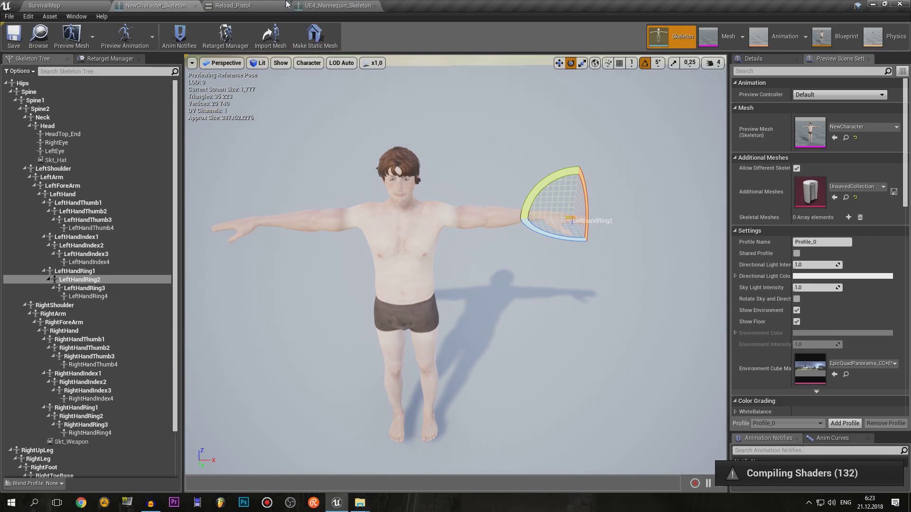
right_click_drag(417, 149, 390, 172)
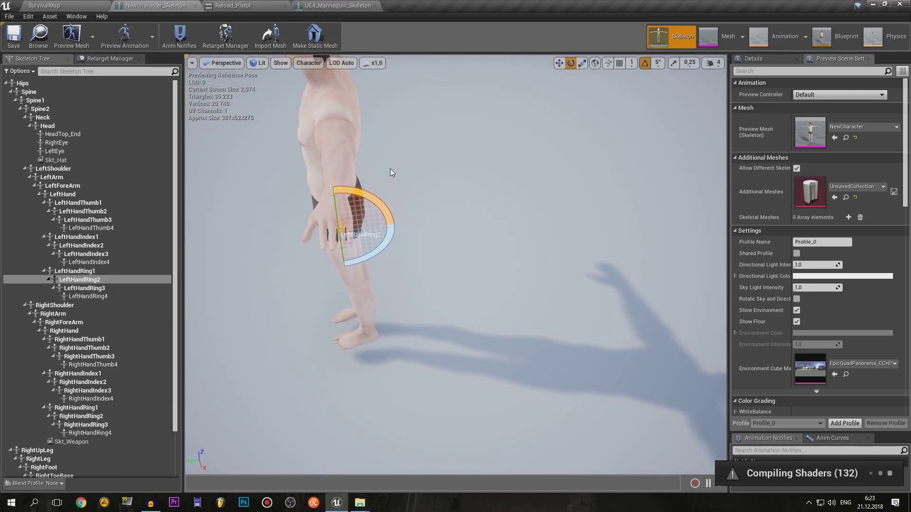
left_click(232, 5)
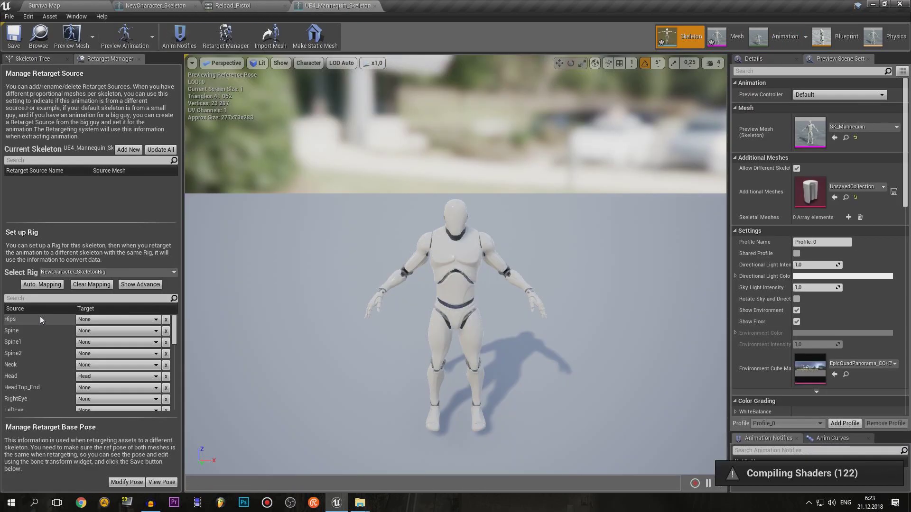
- Auto-map the mannequin bones, then float NewCharacter_Skeleton in its own taller window
left_click(47, 289)
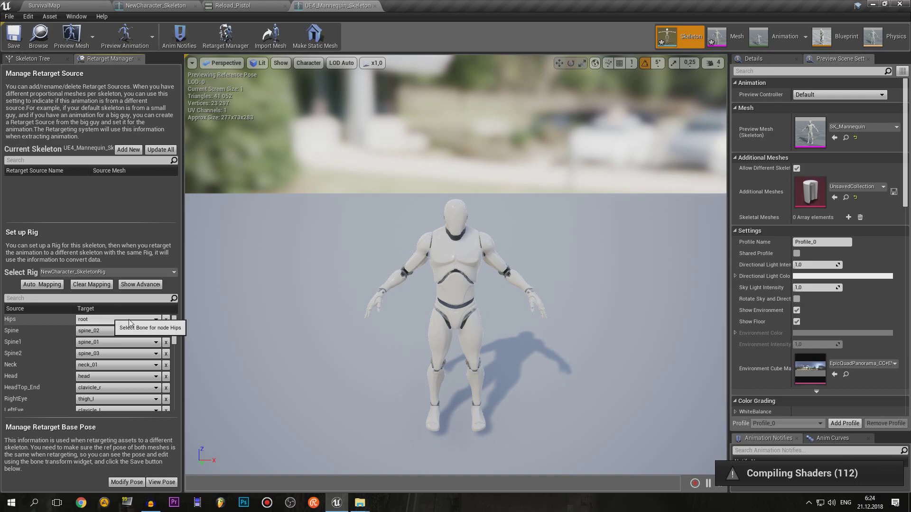
mouse_move(175, 340)
left_mouse_down()
mouse_move(176, 404)
mouse_move(176, 332)
left_mouse_up()
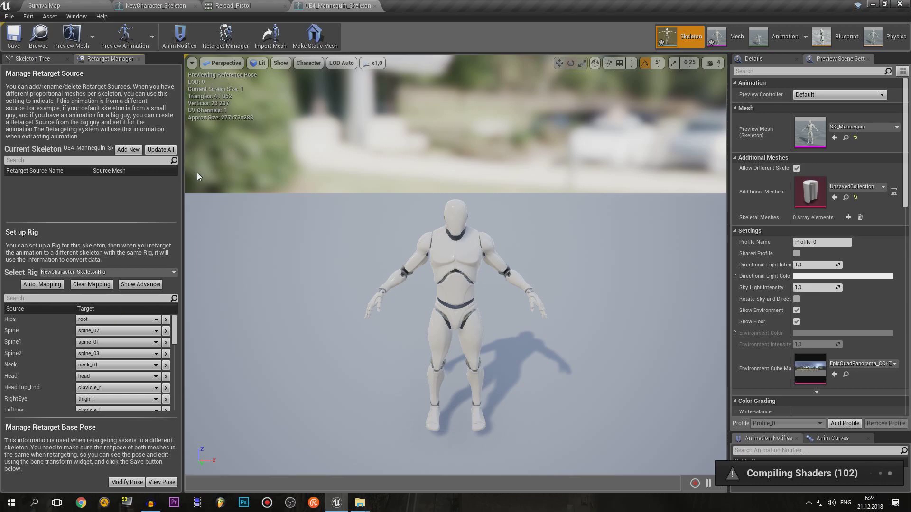
left_click(152, 5)
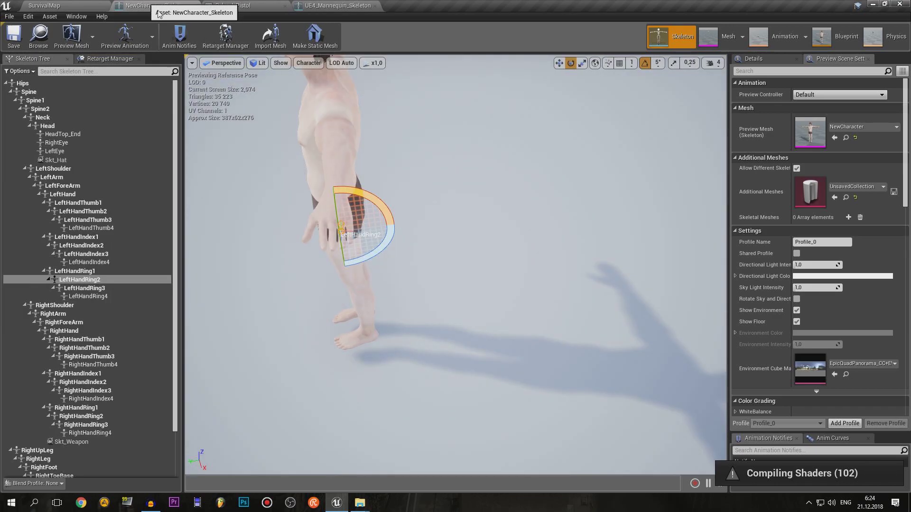
left_click_drag(152, 5, 506, 40)
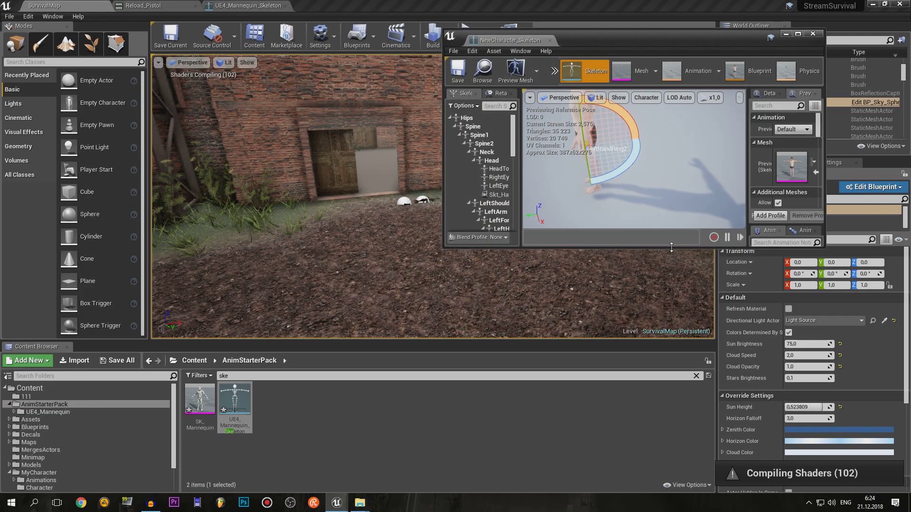
left_click_drag(672, 247, 671, 449)
- Arrange the mannequin editor in front and select NewCharacter's Hips bone
left_click(157, 5)
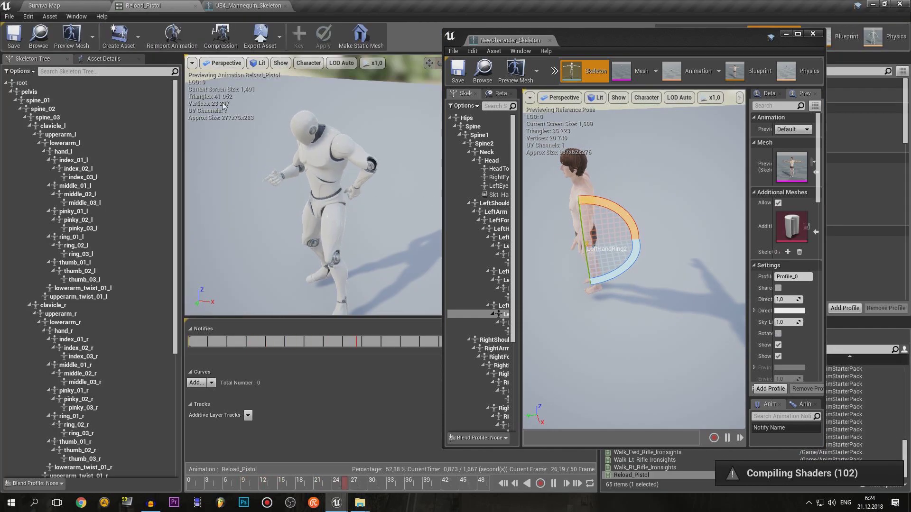
left_click_drag(248, 5, 157, 5)
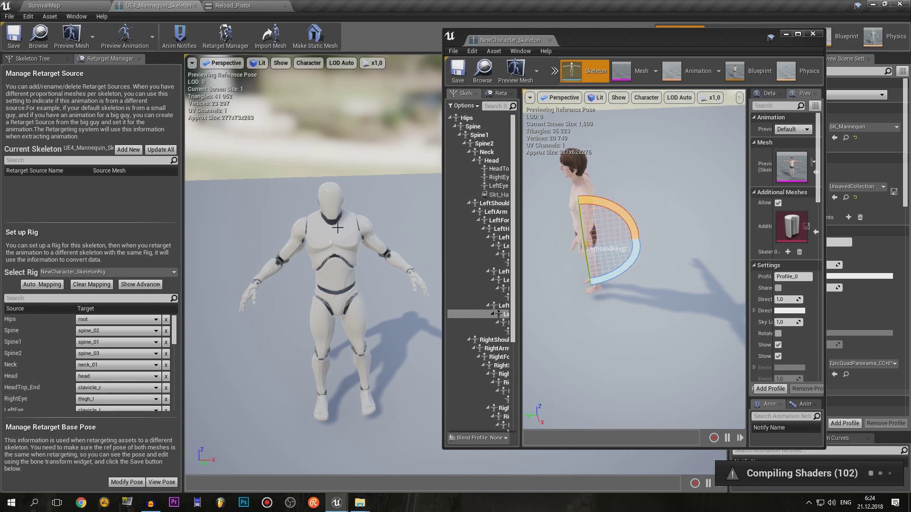
left_click_drag(617, 45, 683, 35)
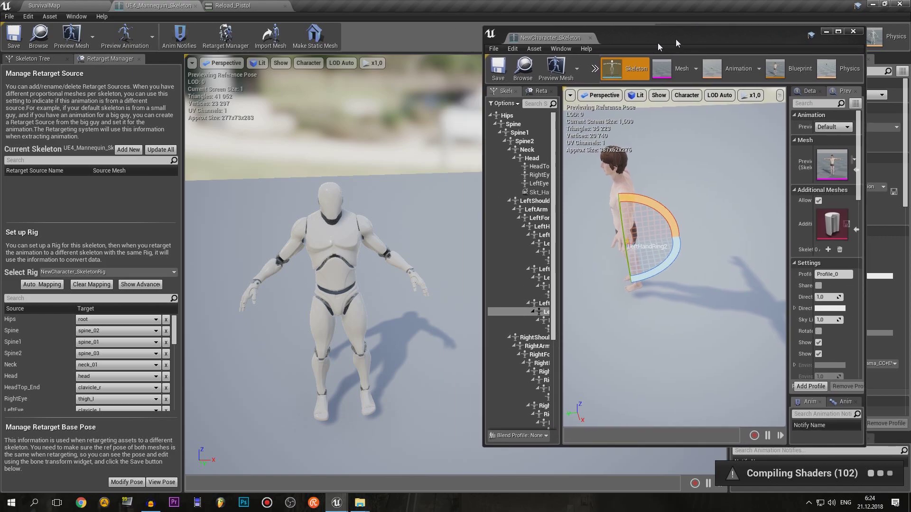
scroll(358, 252, "up", 3)
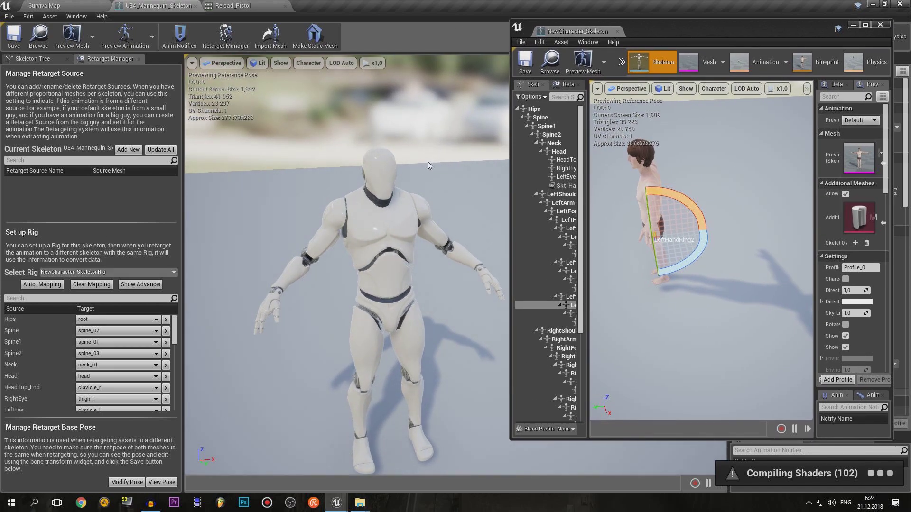
left_click(534, 108)
mouse_move(702, 237)
left_mouse_down()
mouse_move(674, 228)
mouse_move(692, 265)
left_mouse_up()
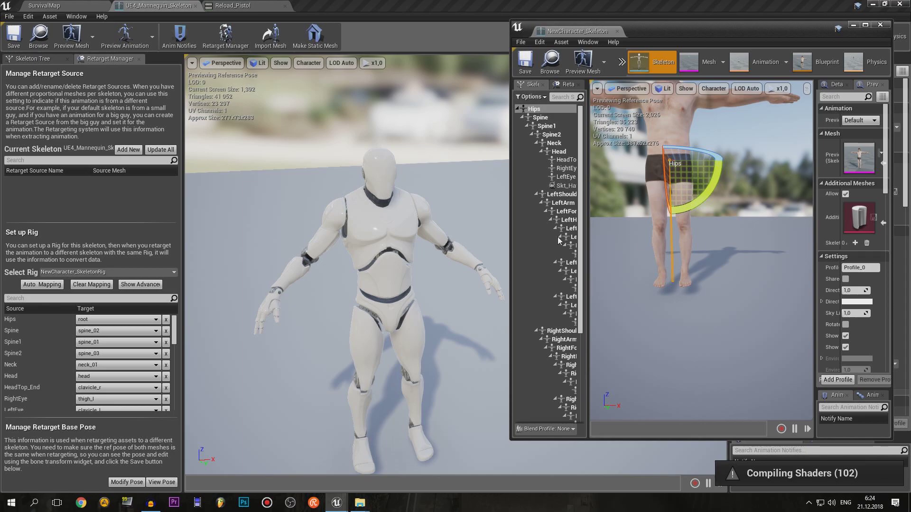
- Map Hips to the pelvis bone and widen NewCharacter's bone list
left_click(43, 58)
left_click(29, 92)
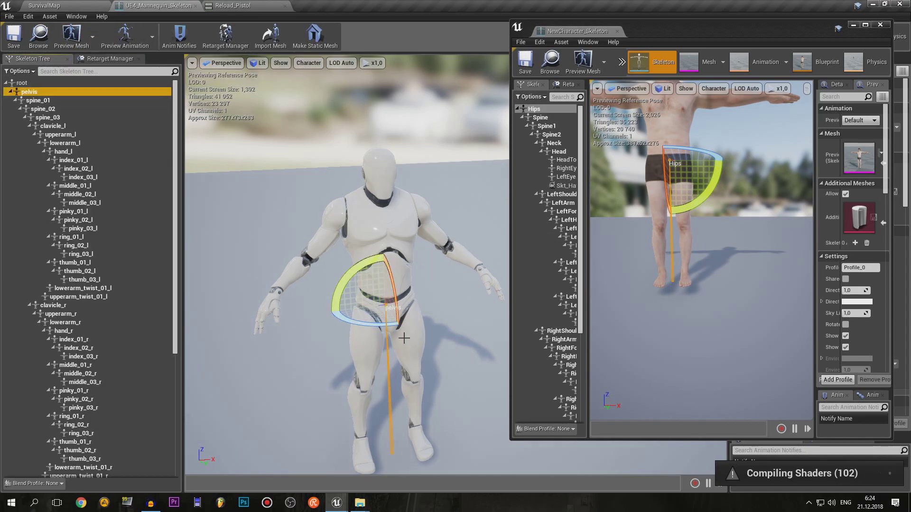
left_click(110, 58)
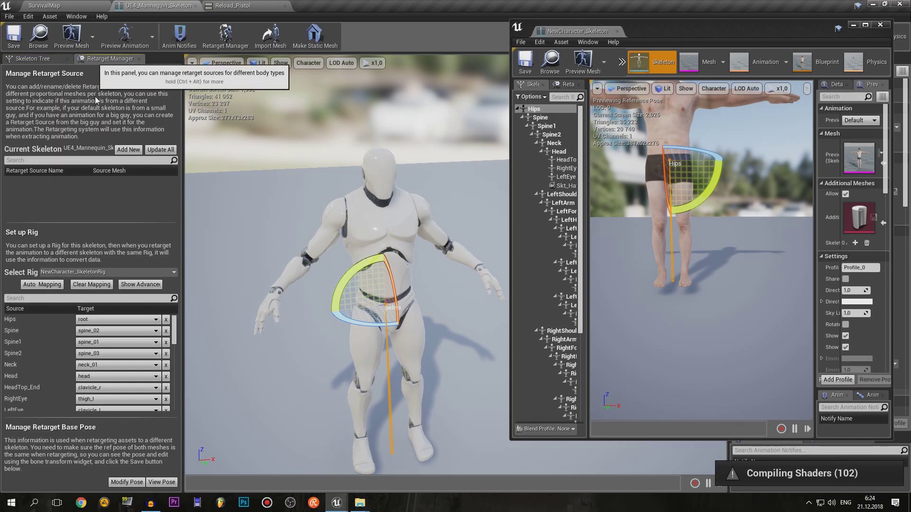
left_click(107, 321)
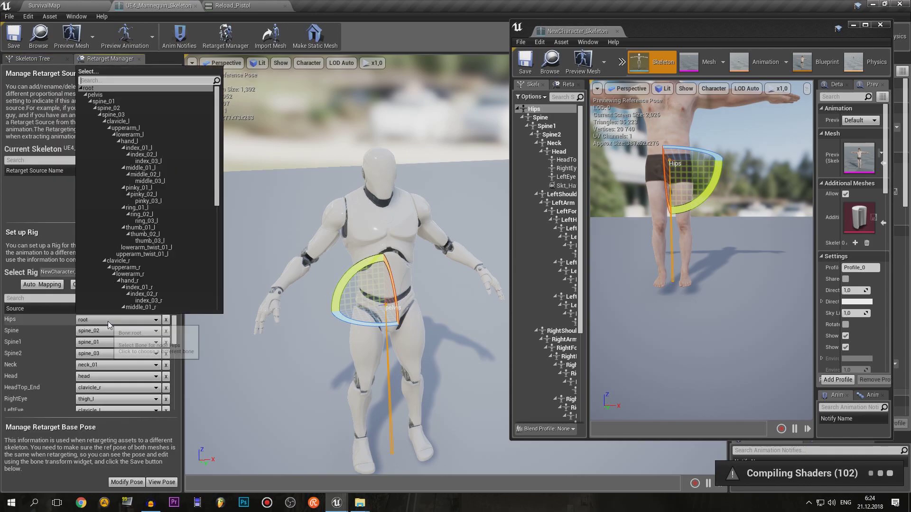
left_click(112, 94)
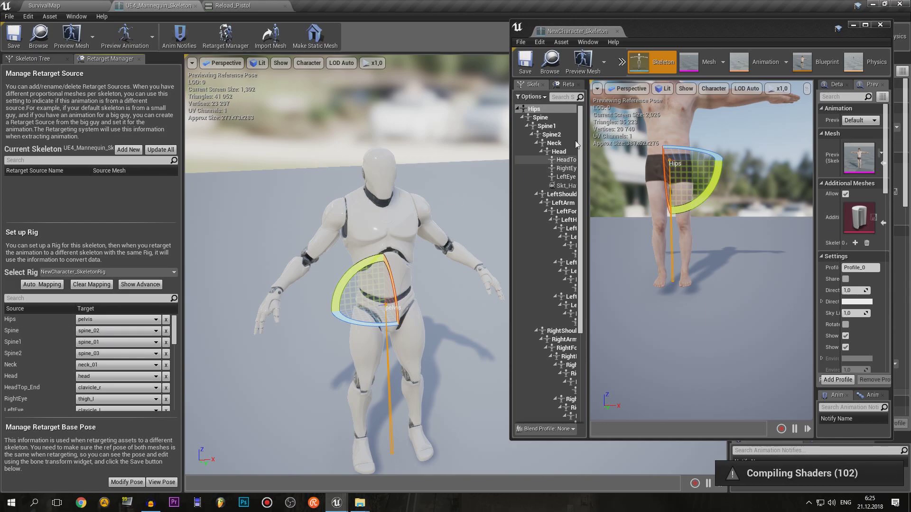
left_click(546, 120)
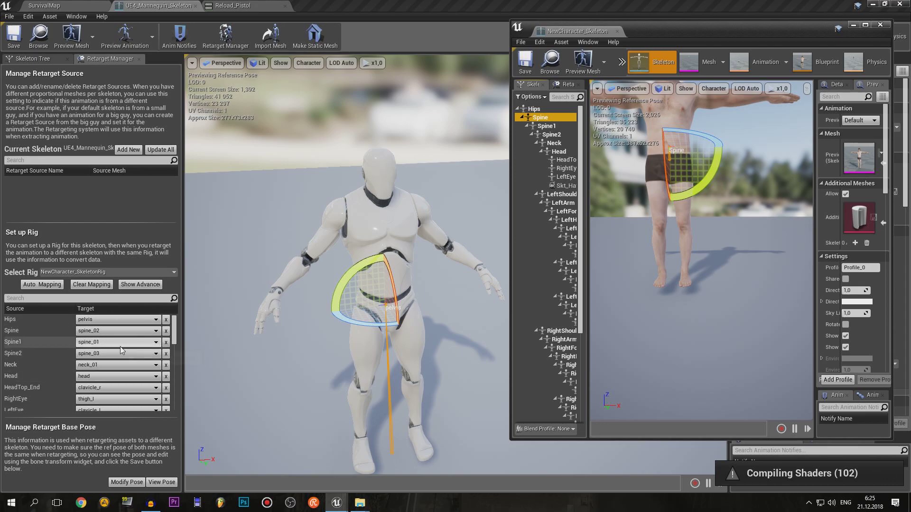
left_click_drag(588, 141, 643, 141)
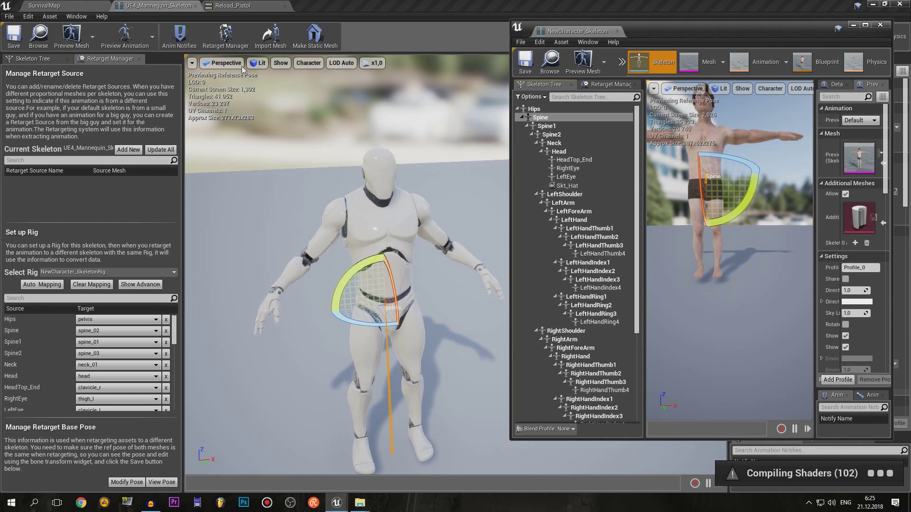
- Map Spine to spine_01 and Spine1 to spine_02
left_click(52, 57)
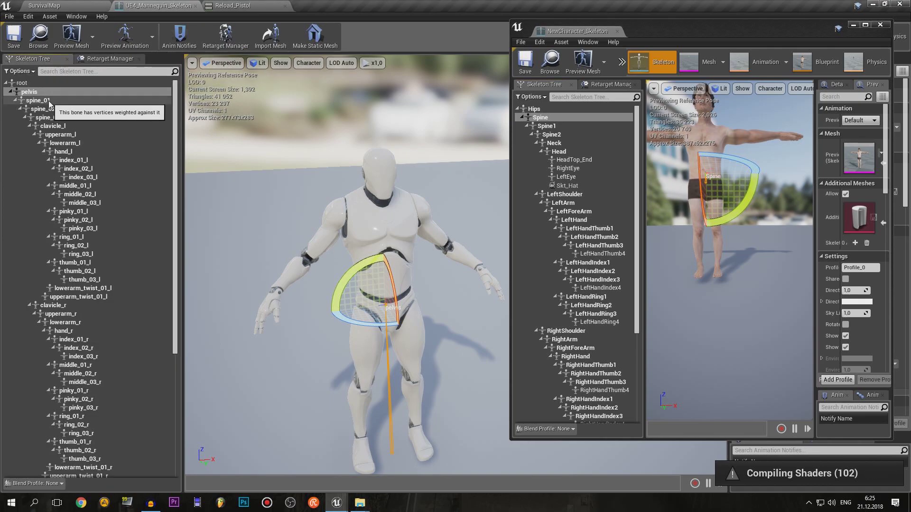
left_click(49, 101)
left_click(61, 110)
left_click(92, 61)
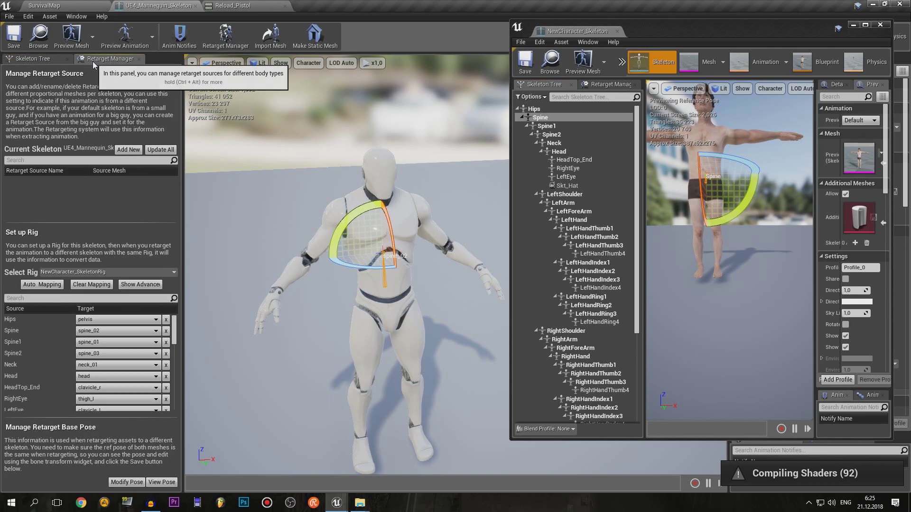
left_click(100, 332)
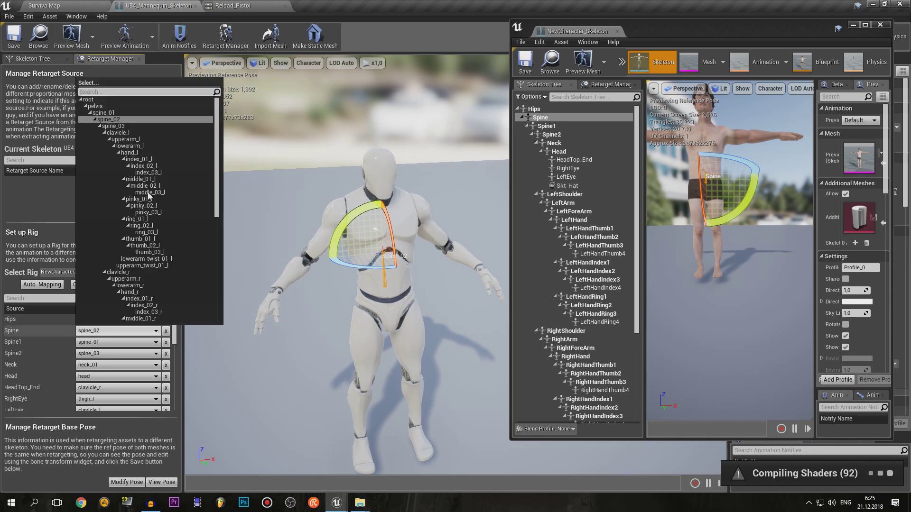
left_click(101, 113)
left_click(133, 342)
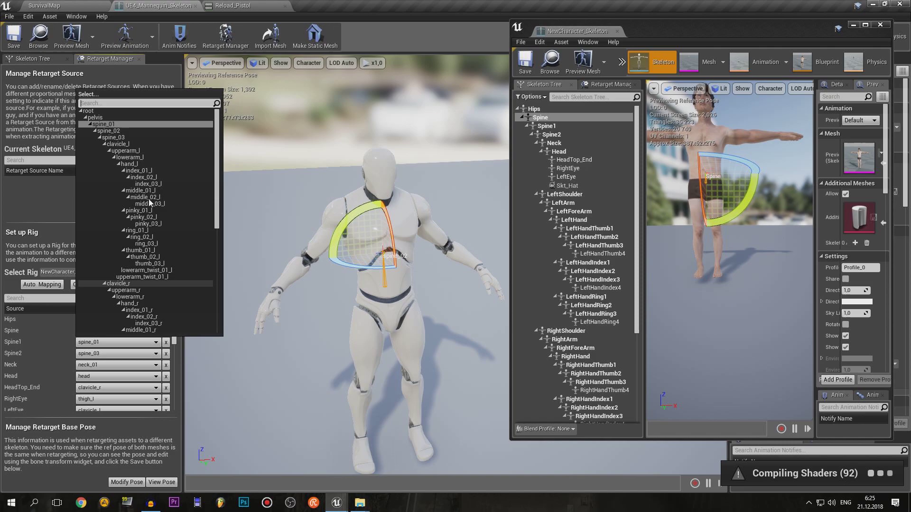
left_click(116, 131)
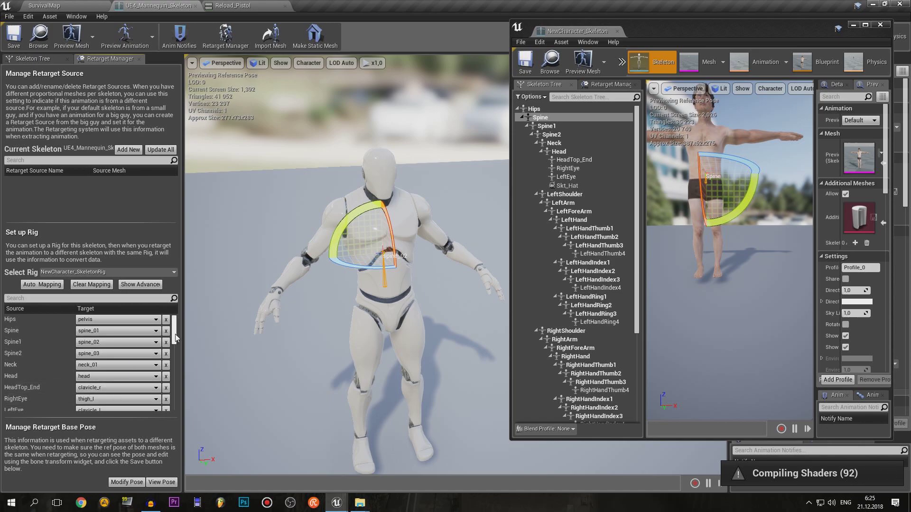
scroll(176, 338, "down", 2)
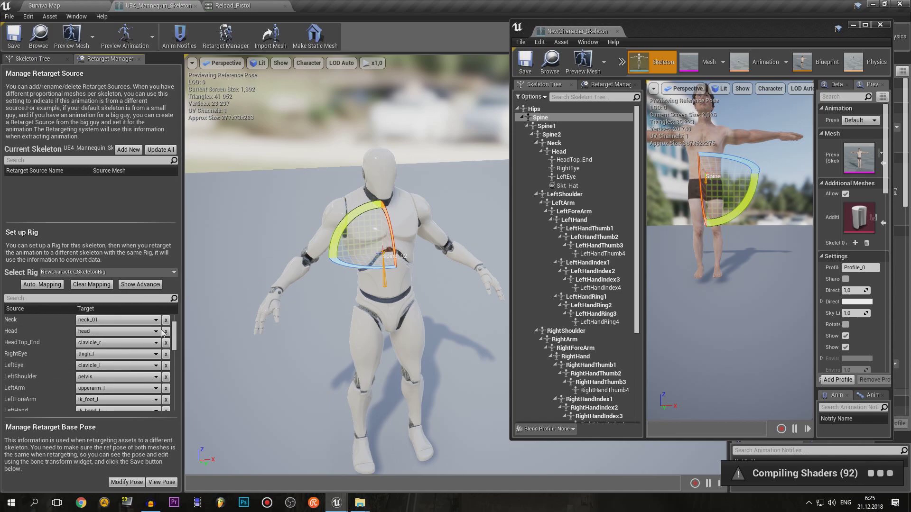
left_click_drag(175, 343, 176, 339)
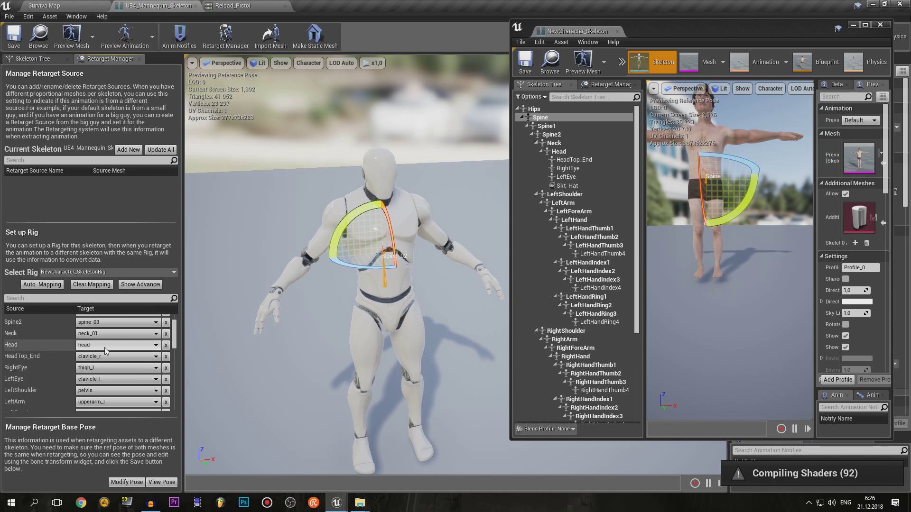
- Map HeadTop_End to the head bone, using a 'head' search in the picker
left_click(105, 356)
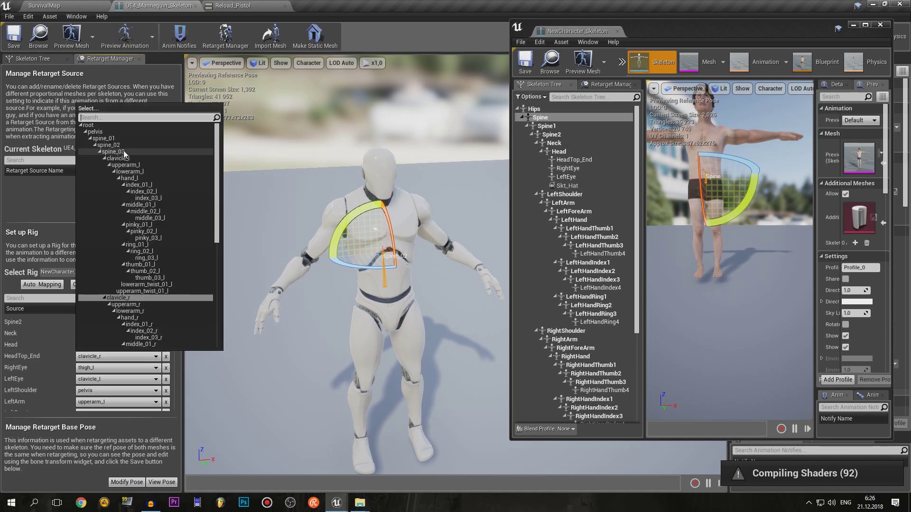
type("head")
left_click(105, 126)
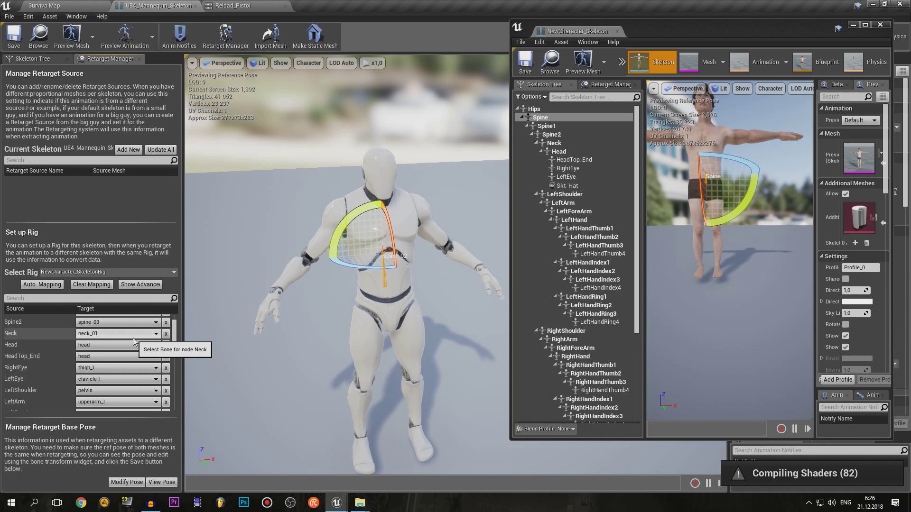
scroll(173, 354, "down", 2)
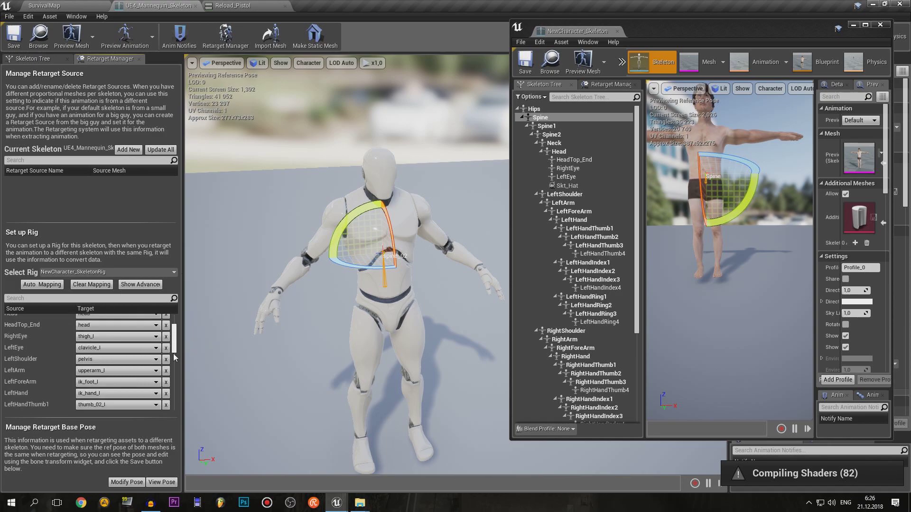
scroll(173, 354, "down", 1)
scroll(177, 342, "down", 1)
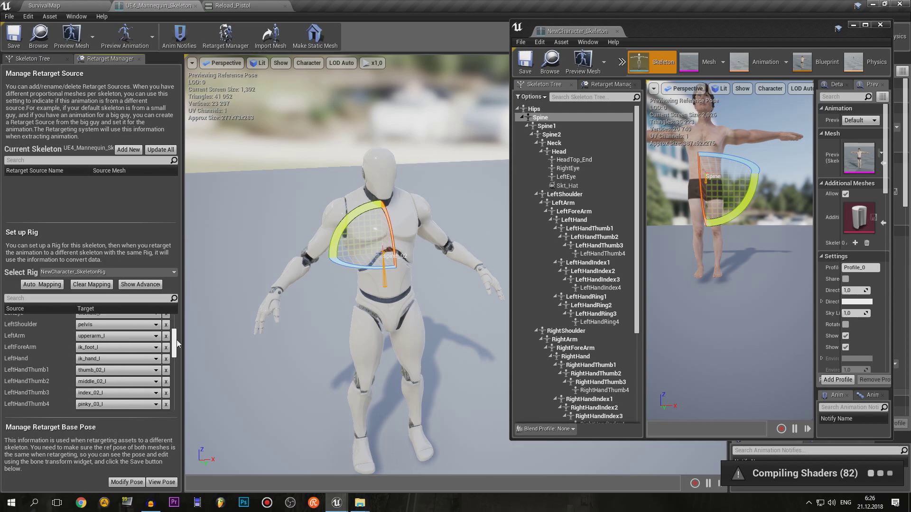
scroll(177, 343, "up", 2)
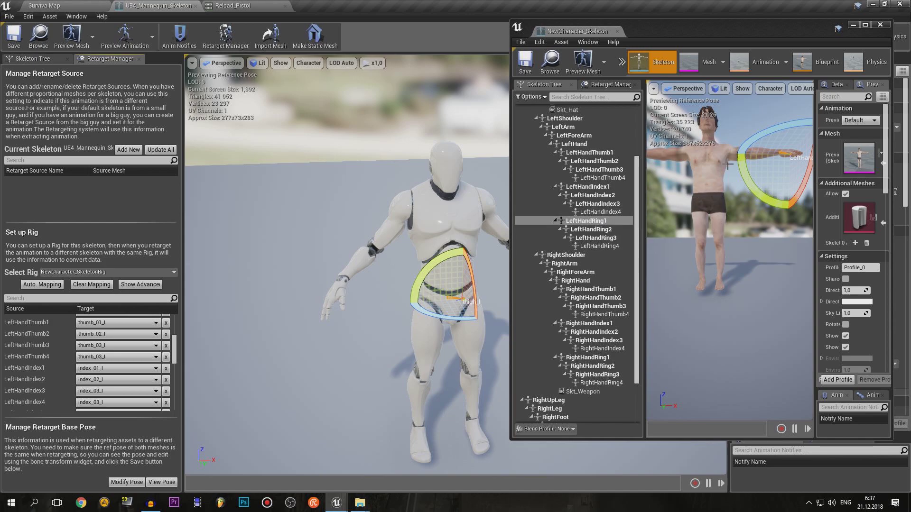
- Compare NewCharacter's LeftHandRing2/Ring4 with the mannequin's ring_02_r/ring_03_r bones
left_click(595, 230)
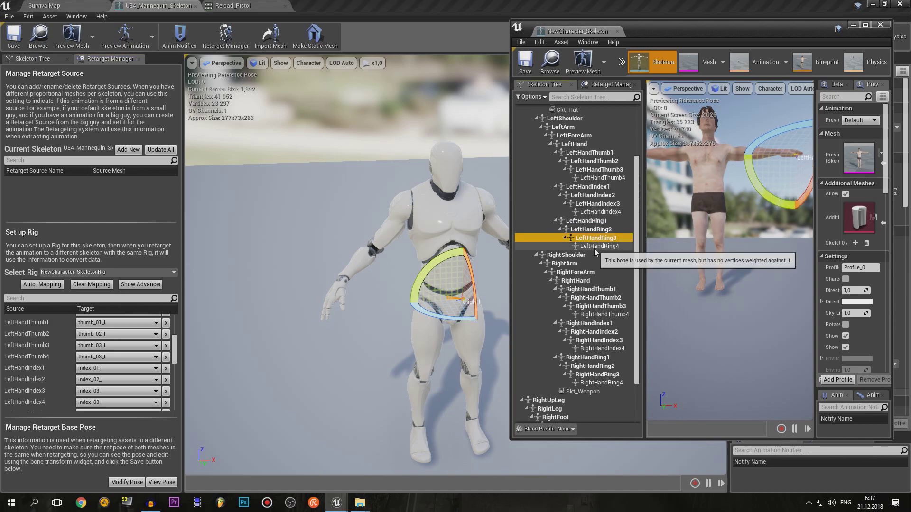
left_click(594, 247)
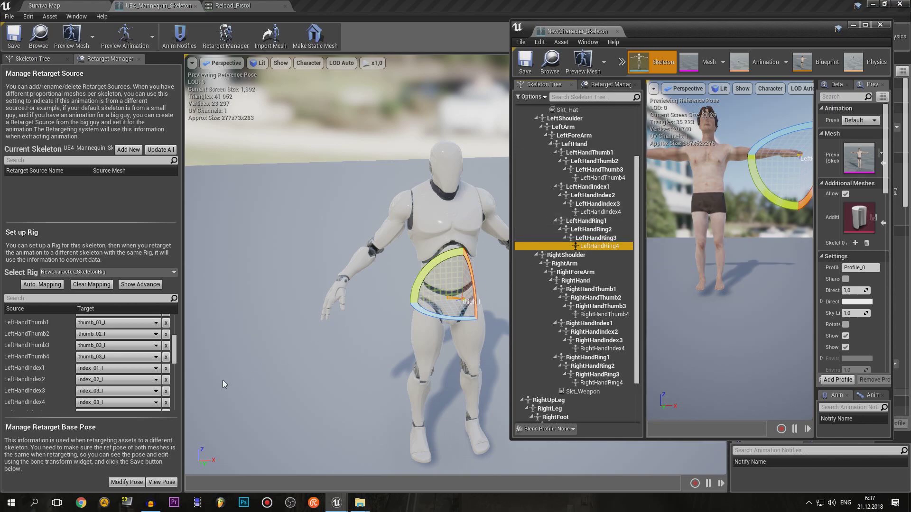
scroll(165, 348, "down", 1)
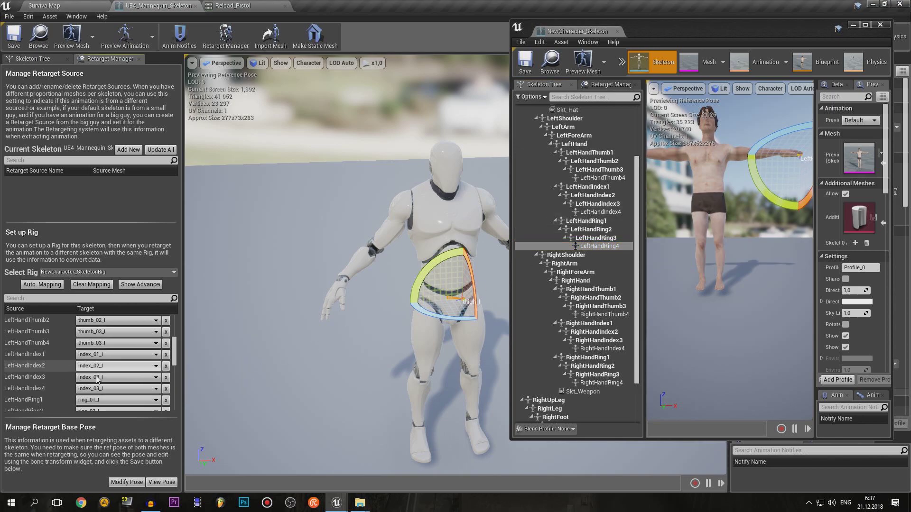
left_click(44, 60)
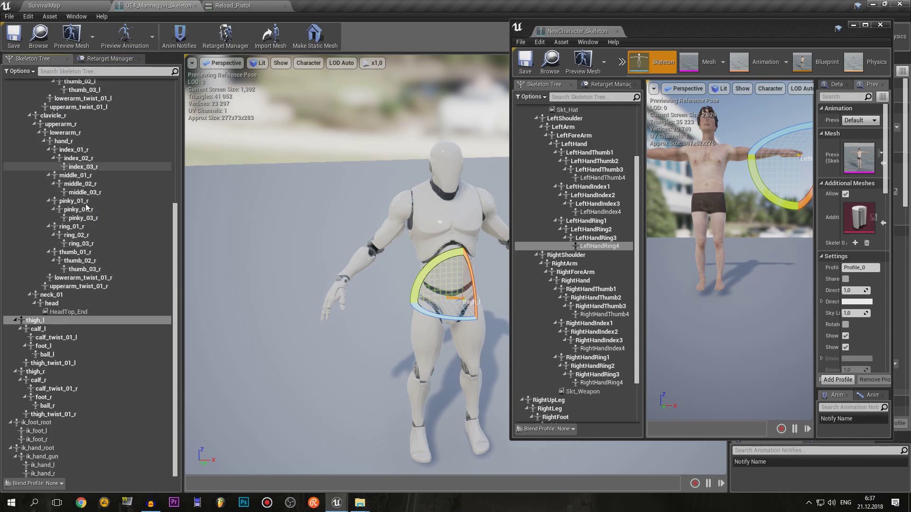
left_click(77, 235)
left_click(81, 244)
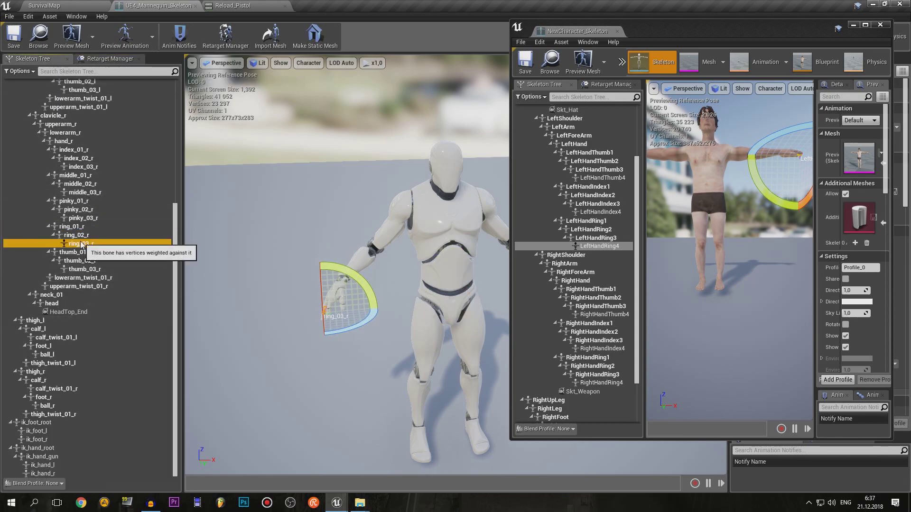
left_click(108, 64)
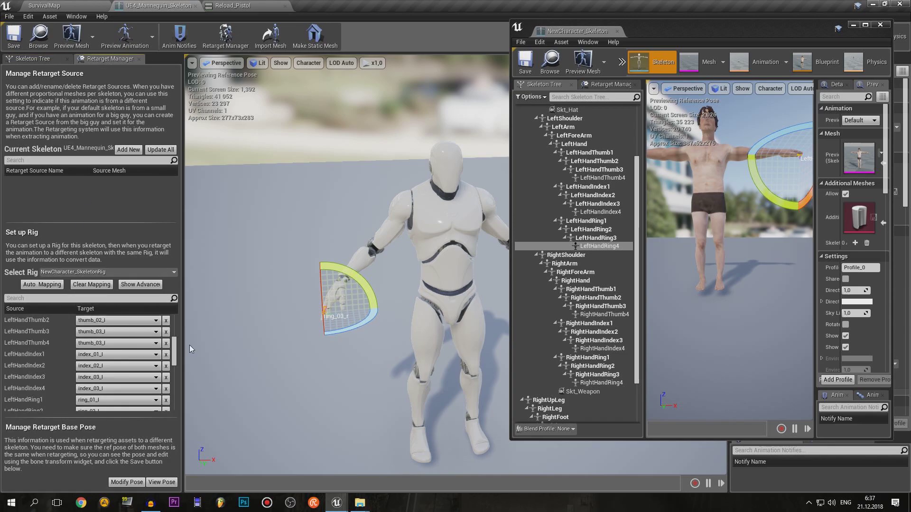
scroll(174, 354, "up", 3)
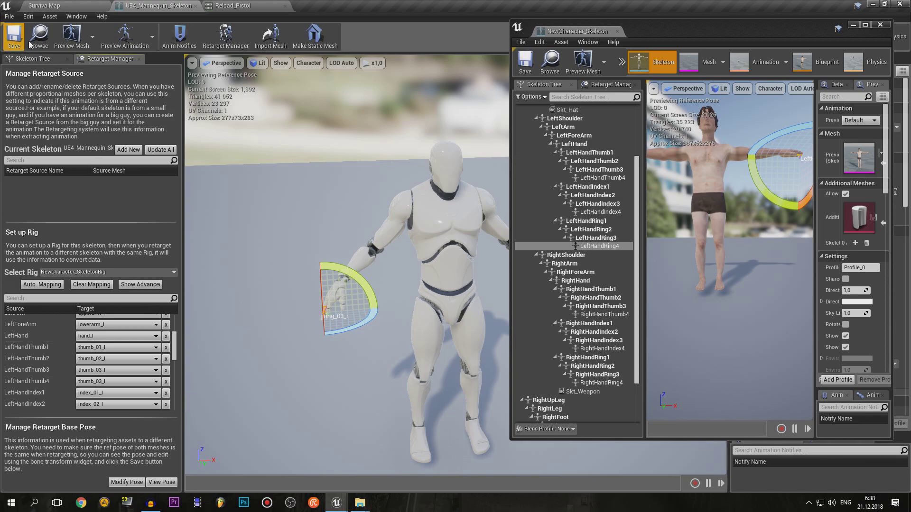
left_click(809, 18)
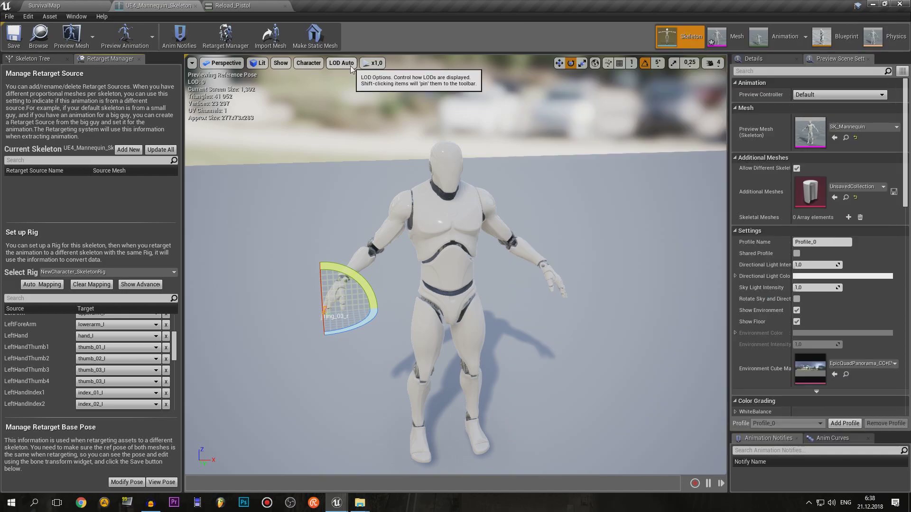
- Start Duplicate Anim Assets and Retarget on Reload_Pistol in the UE4_Mannequin folder
left_click(62, 5)
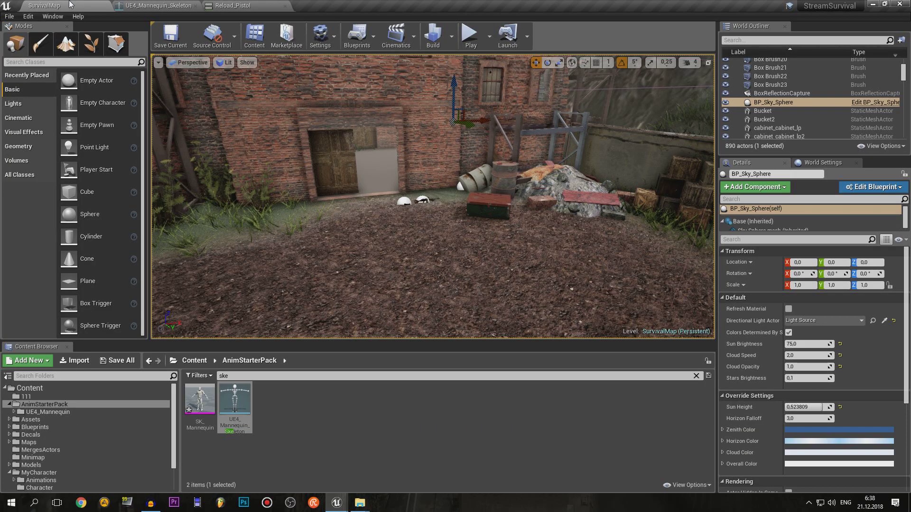
left_click(696, 375)
double_click(198, 401)
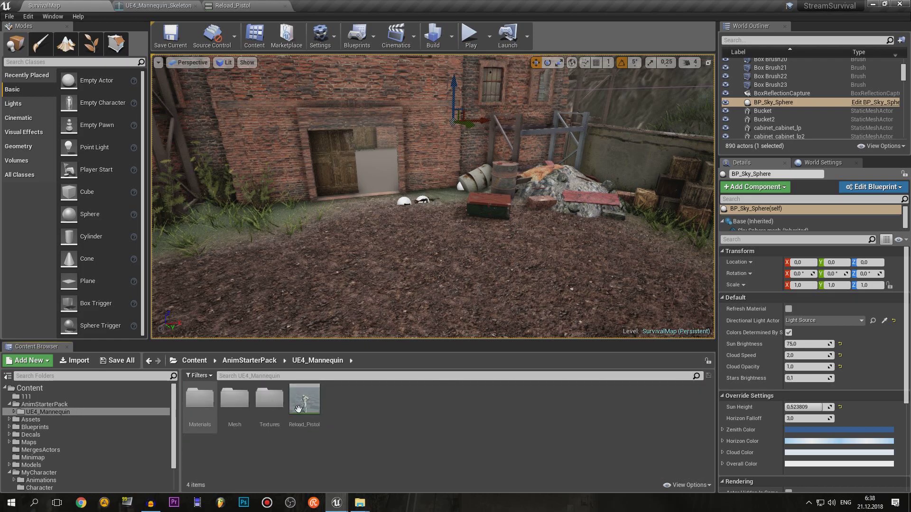
left_click(304, 407)
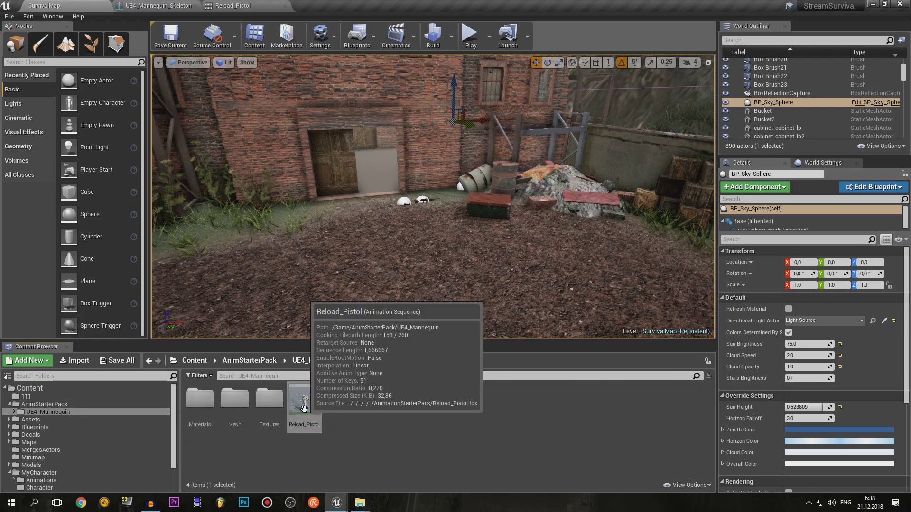
right_click(305, 408)
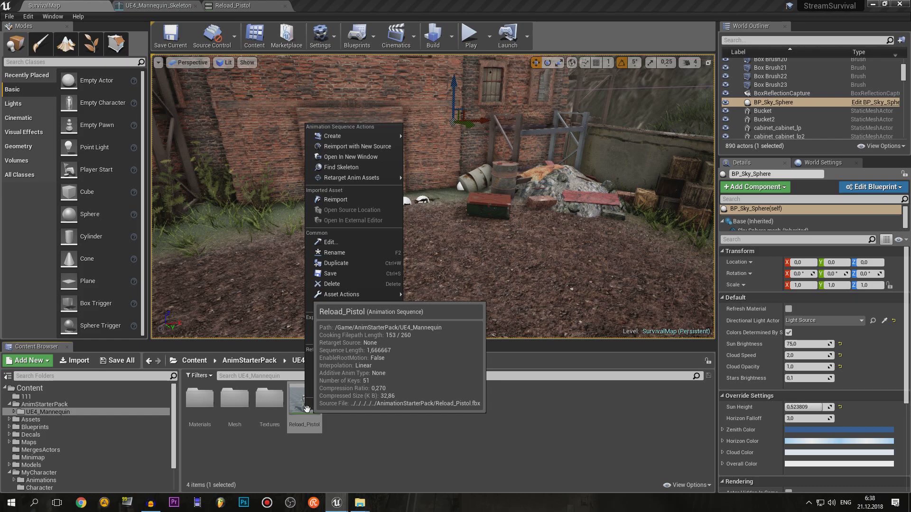
mouse_move(369, 176)
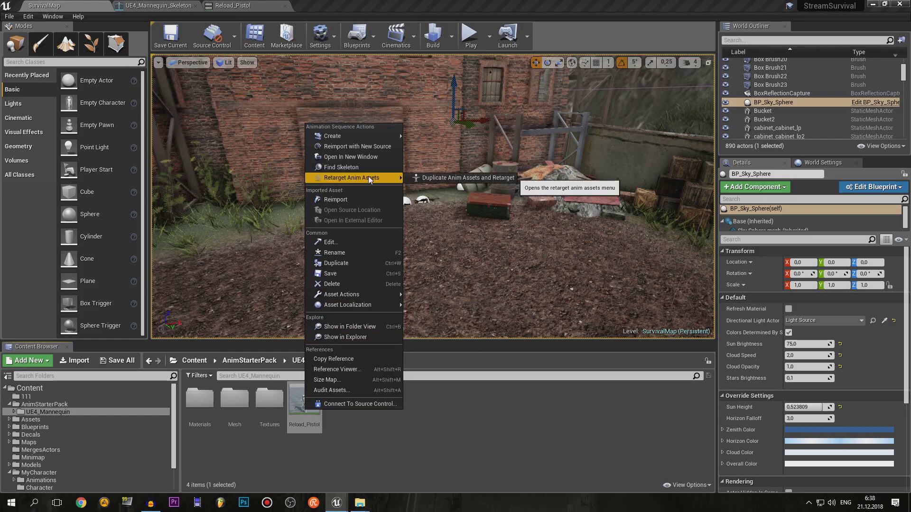
left_click(455, 178)
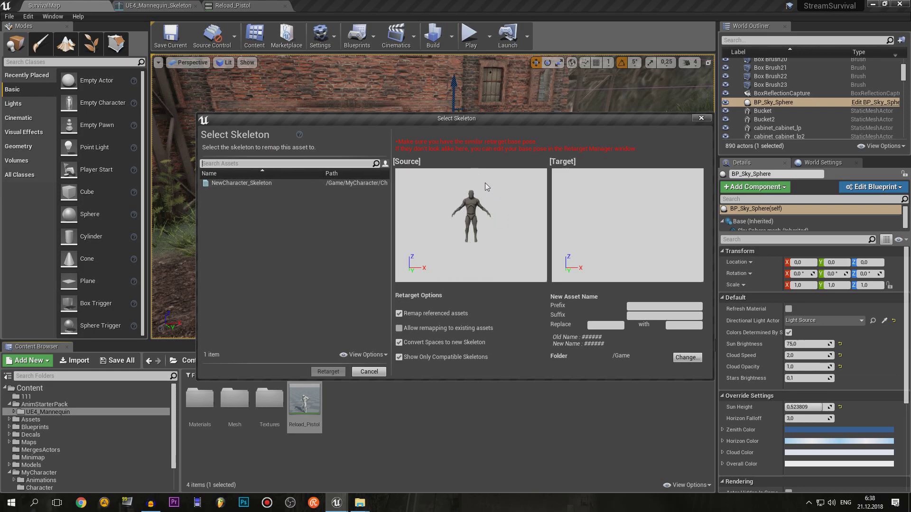
- Choose NewCharacter_Skeleton as the retarget target skeleton
left_click(284, 183)
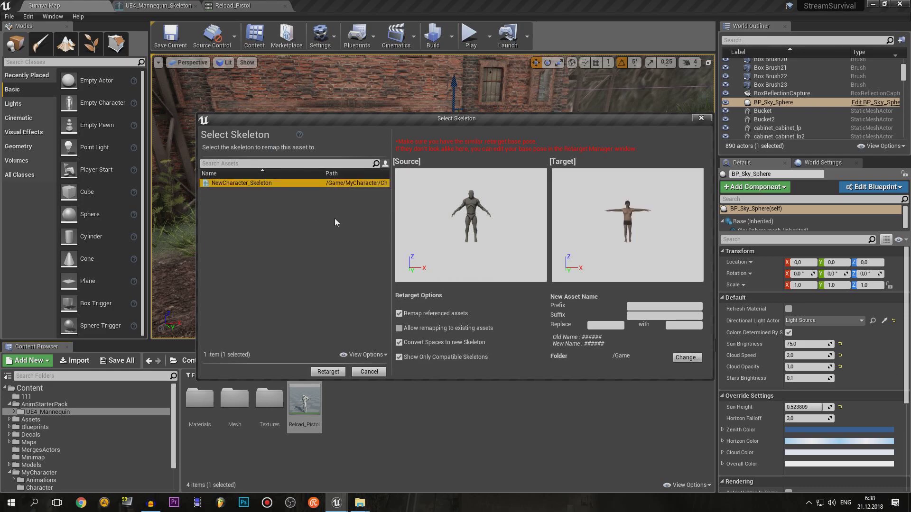
left_click(400, 357)
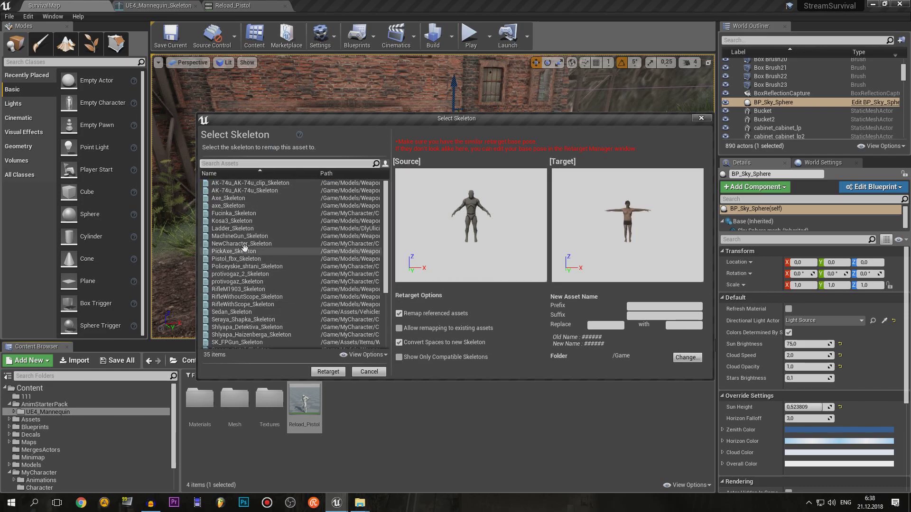
scroll(244, 251, "down", 1)
scroll(244, 247, "down", 5)
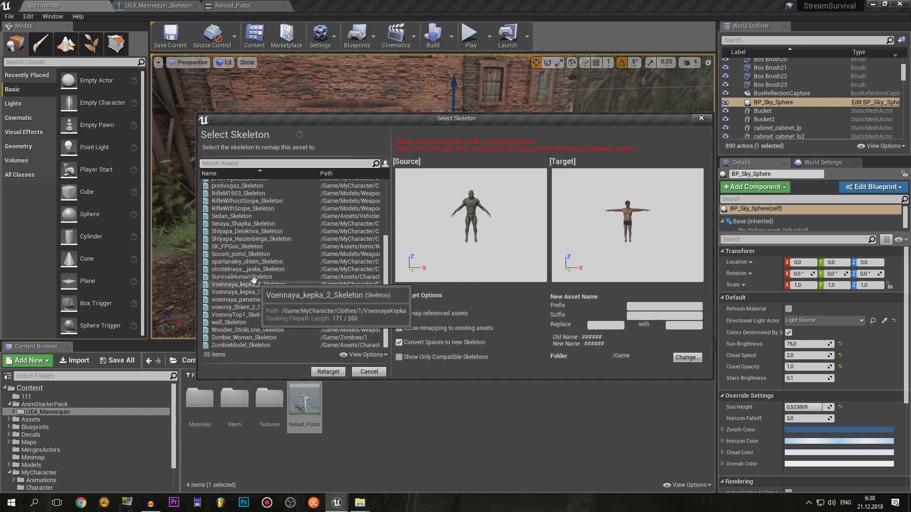
left_click(400, 356)
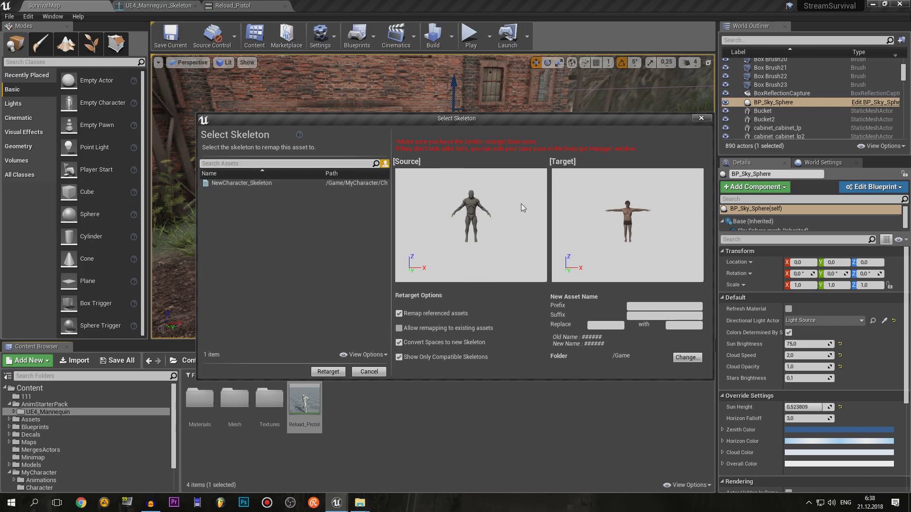
left_click(272, 183)
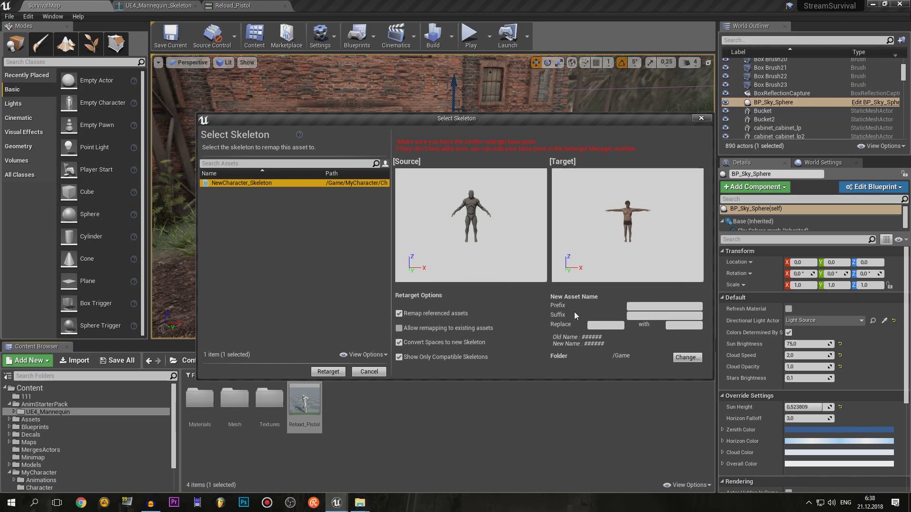
- Set the prefix to 1 and the output folder to AnimStarterPack/UE4_Mannequin
left_click(644, 305)
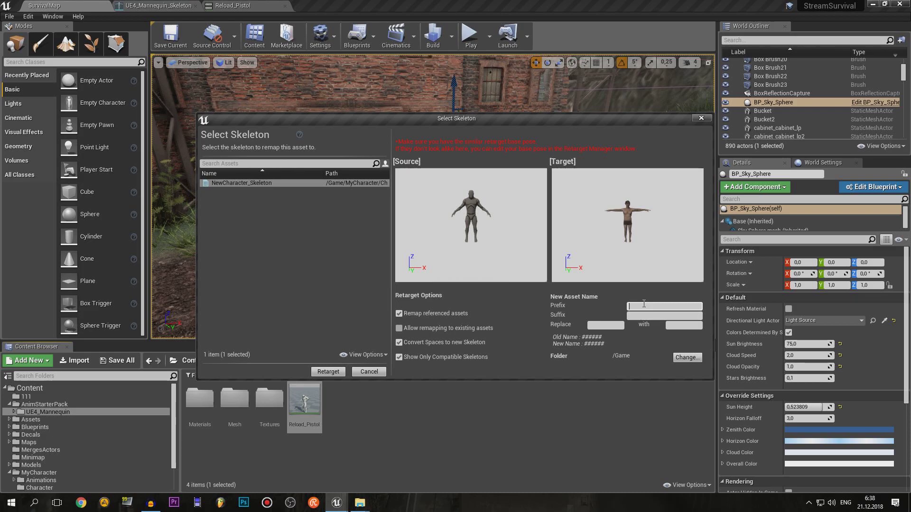
type("1")
left_click(685, 360)
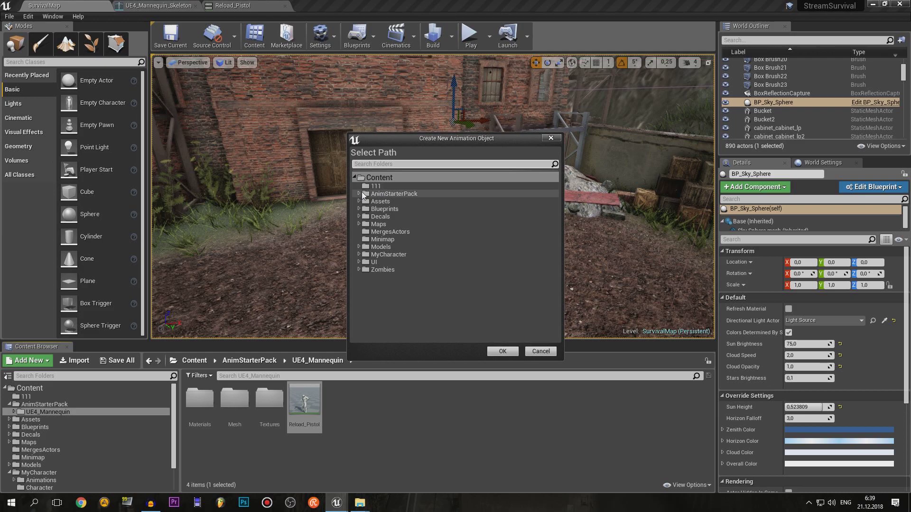
left_click(359, 193)
left_click(375, 201)
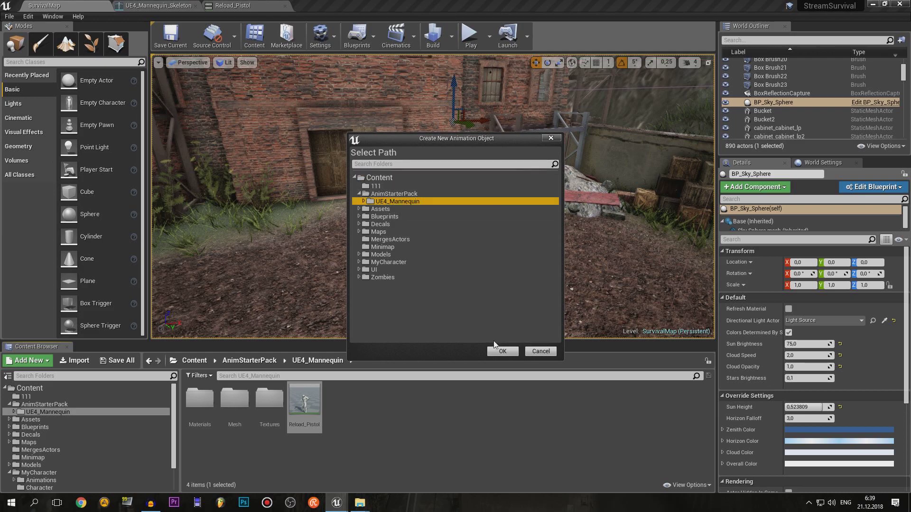
left_click(496, 350)
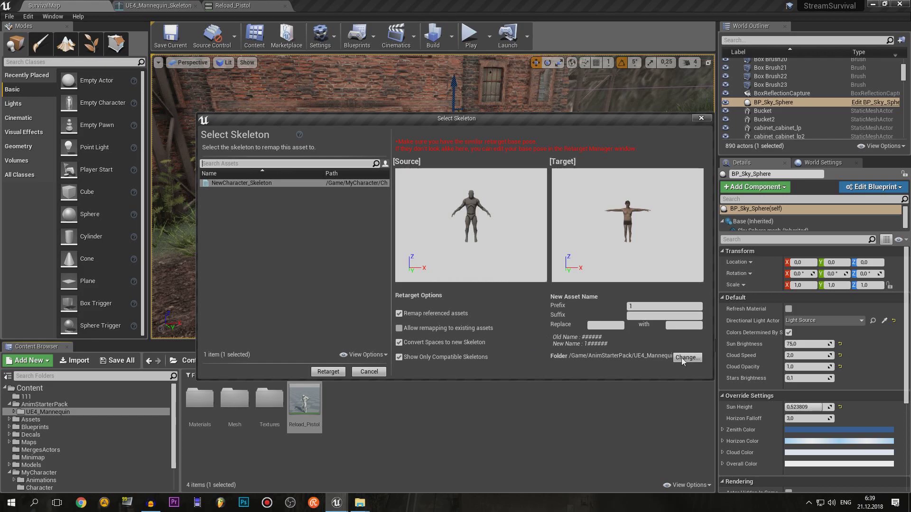
- Create the retargeted 1Reload_Pistol and open it in the animation editor
left_click(333, 372)
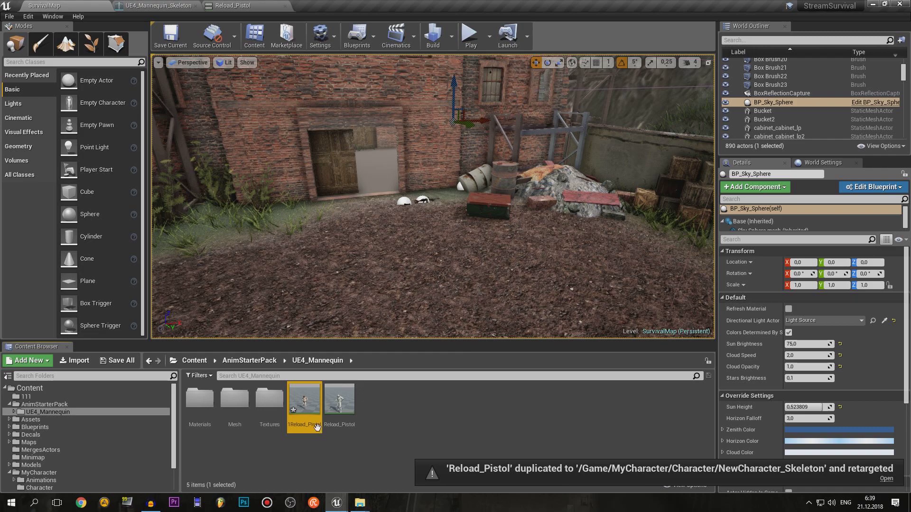
mouse_move(299, 427)
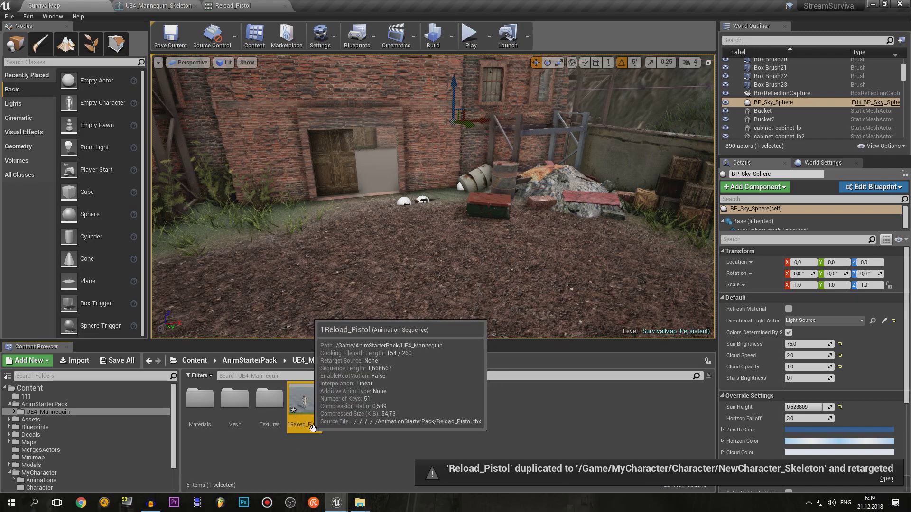
left_click(338, 412)
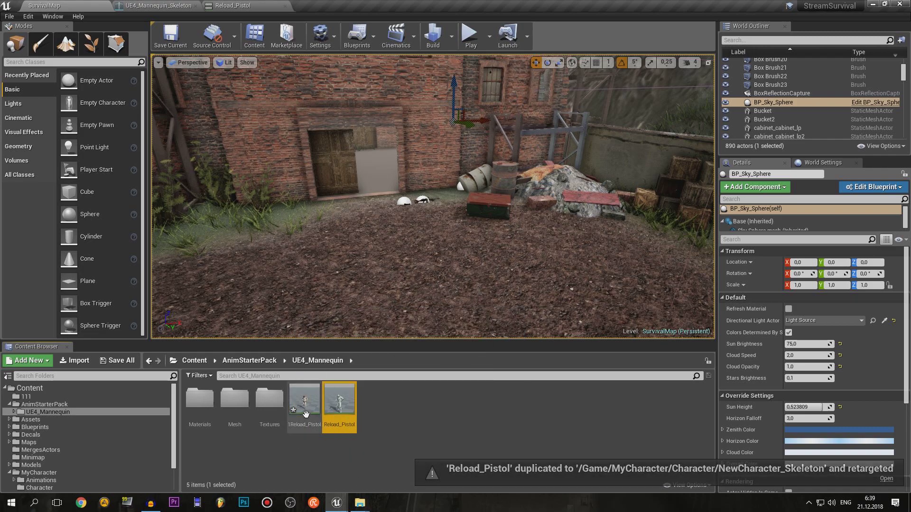
mouse_move(305, 415)
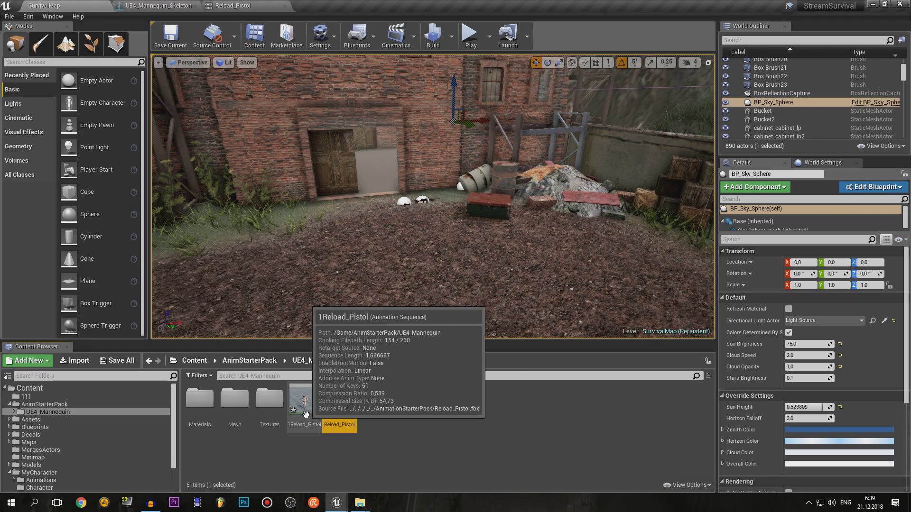
double_click(306, 414)
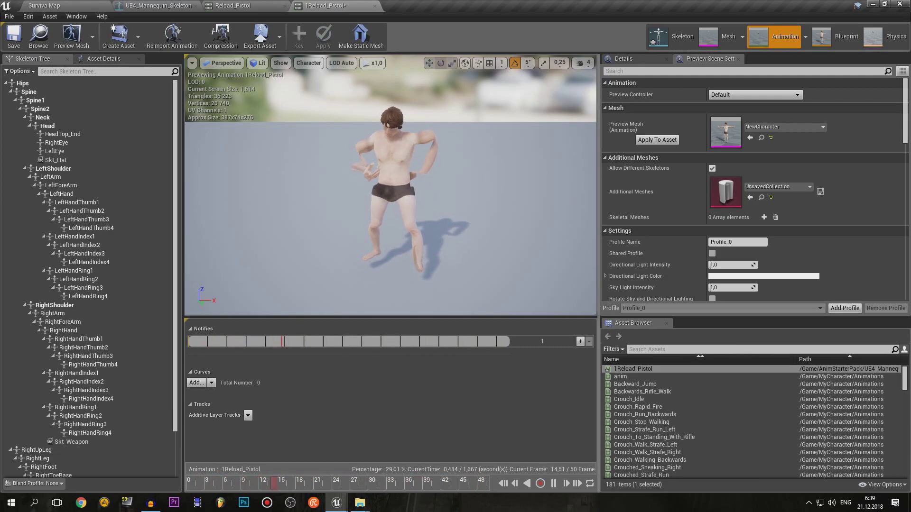
- Inspect the retargeted animation from feet to arms, then close its editor
right_click_drag(390, 185, 391, 247)
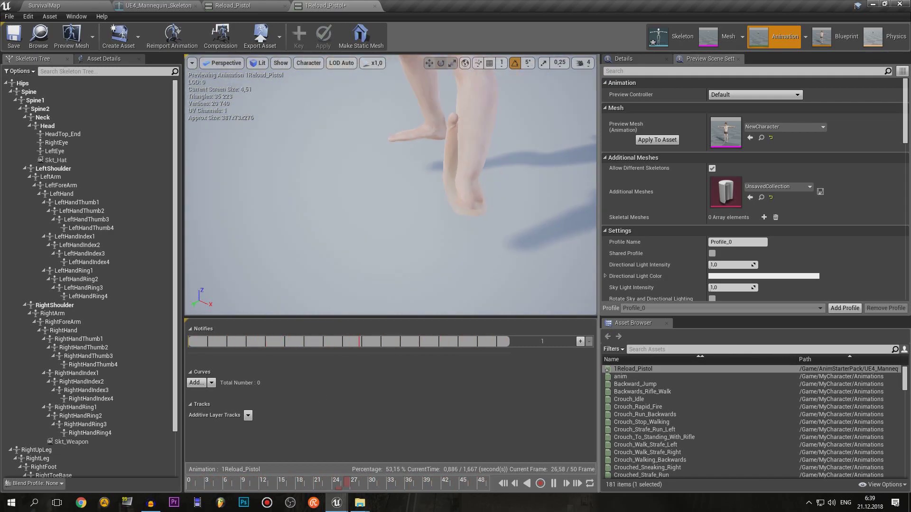
scroll(380, 220, "down", 5)
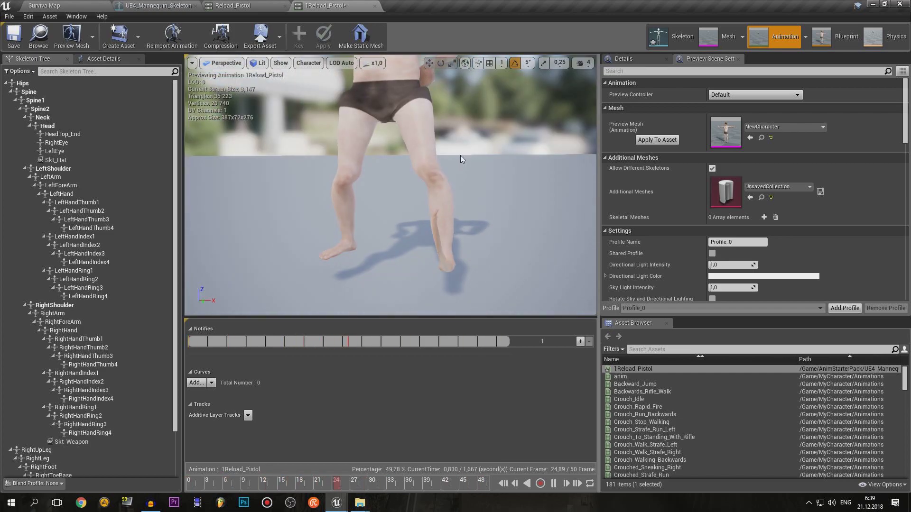
right_click_drag(463, 159, 411, 95)
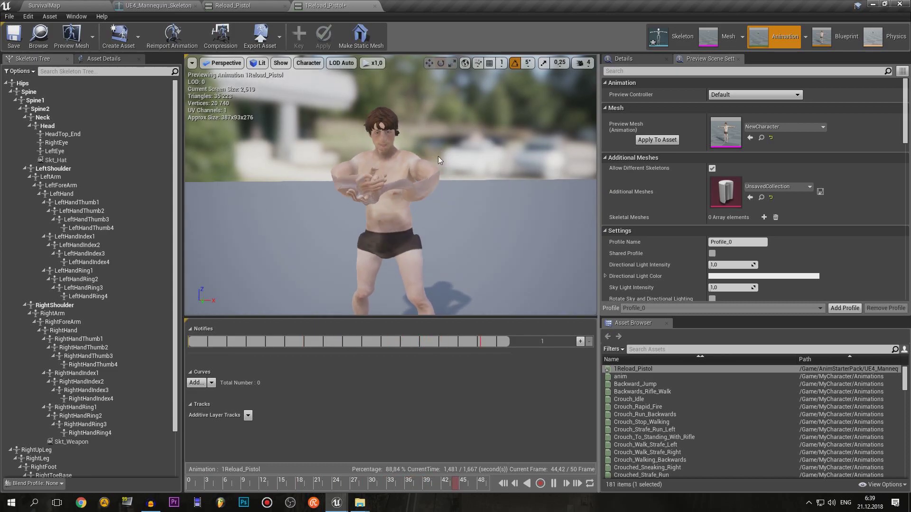
mouse_move(438, 156)
right_mouse_down()
mouse_move(427, 143)
mouse_move(418, 152)
mouse_move(457, 167)
right_mouse_up()
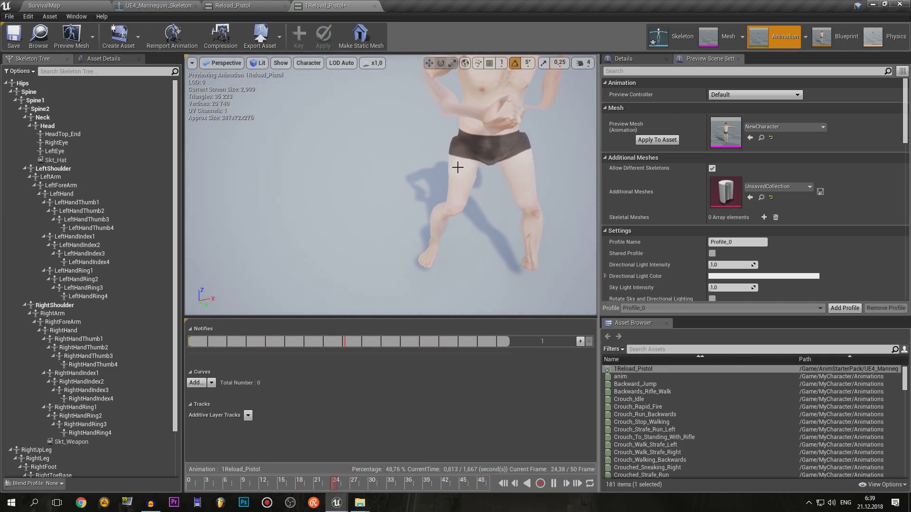
left_click(375, 6)
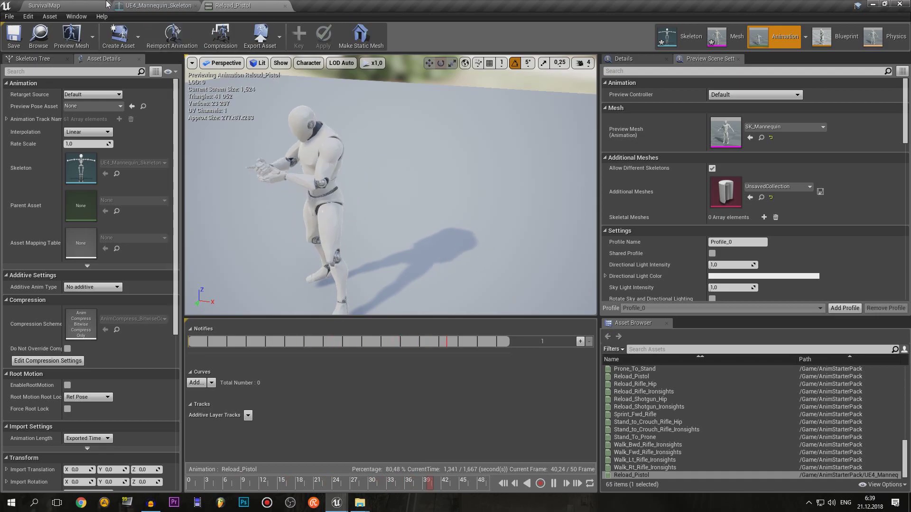
- Show UE4_Mannequin_Skeleton and the NewCharacter_Skeleton window side by side, orbiting the mannequin
left_click(170, 10)
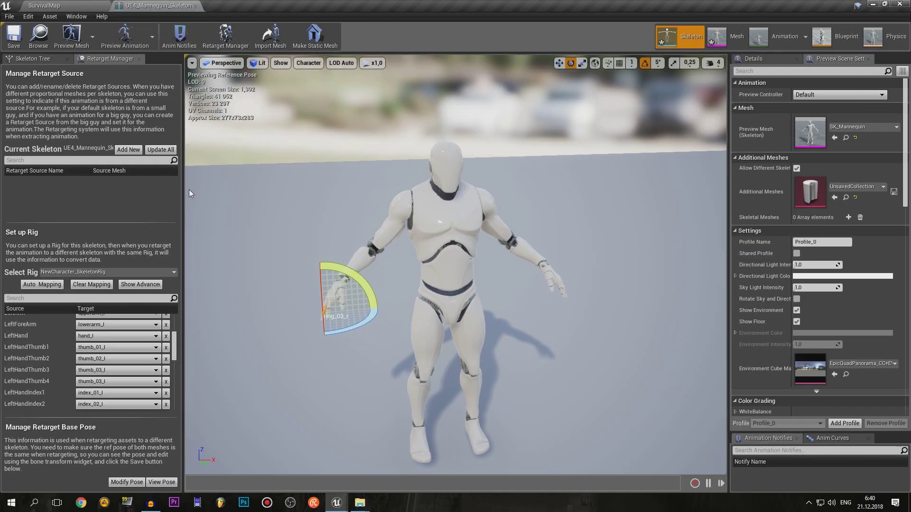
mouse_move(364, 503)
left_click(388, 457)
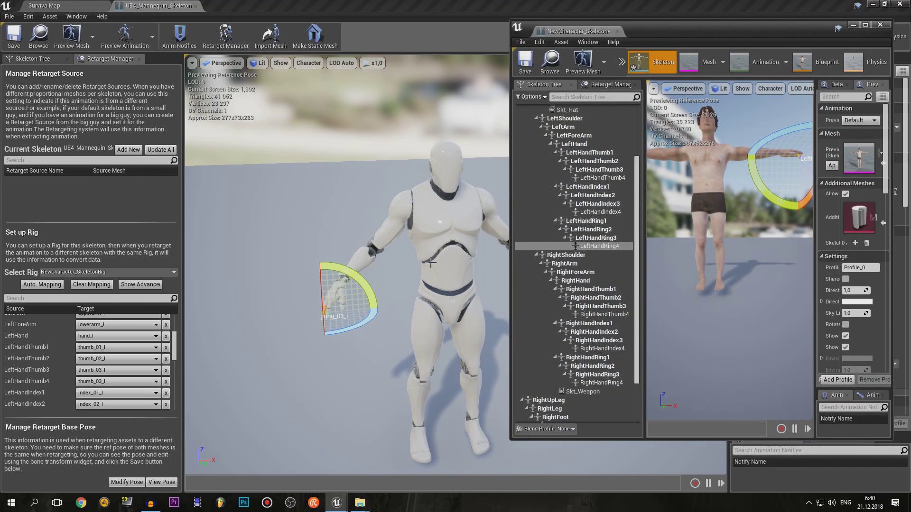
left_click_drag(498, 252, 441, 253)
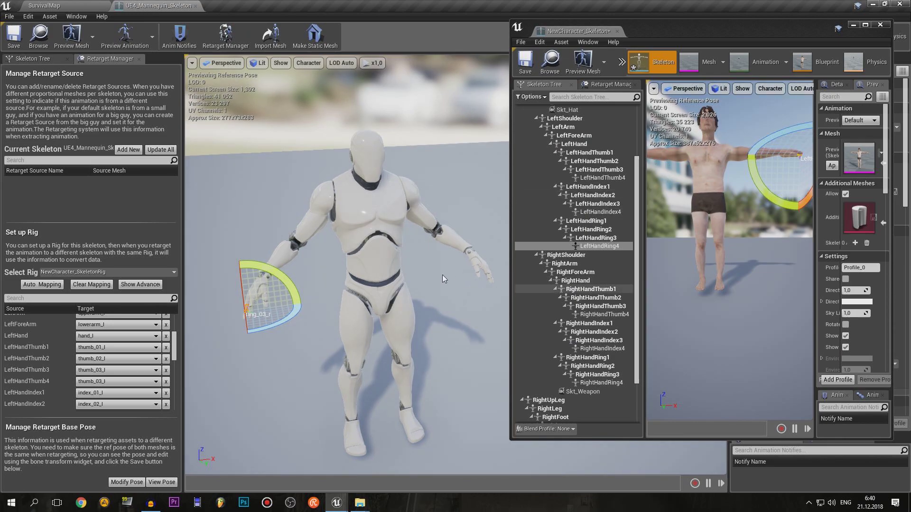
left_click_drag(443, 275, 432, 268)
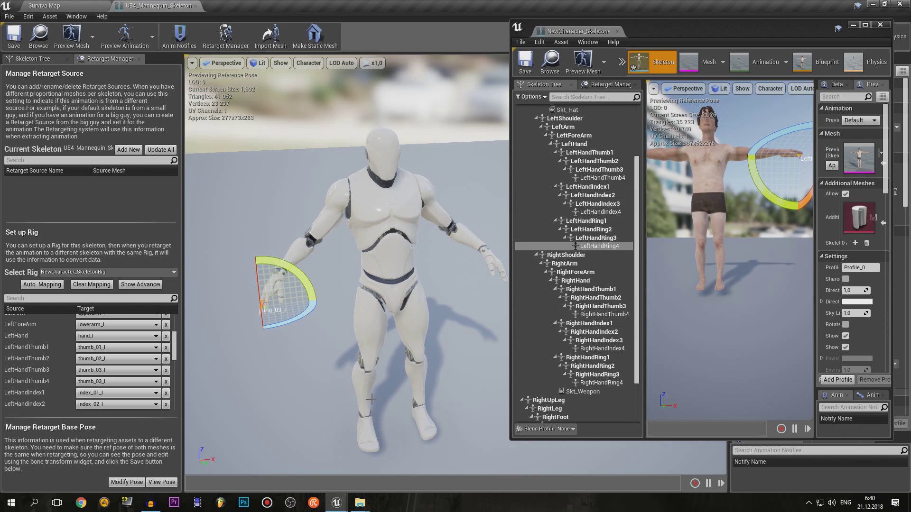
scroll(95, 365, "down", 10)
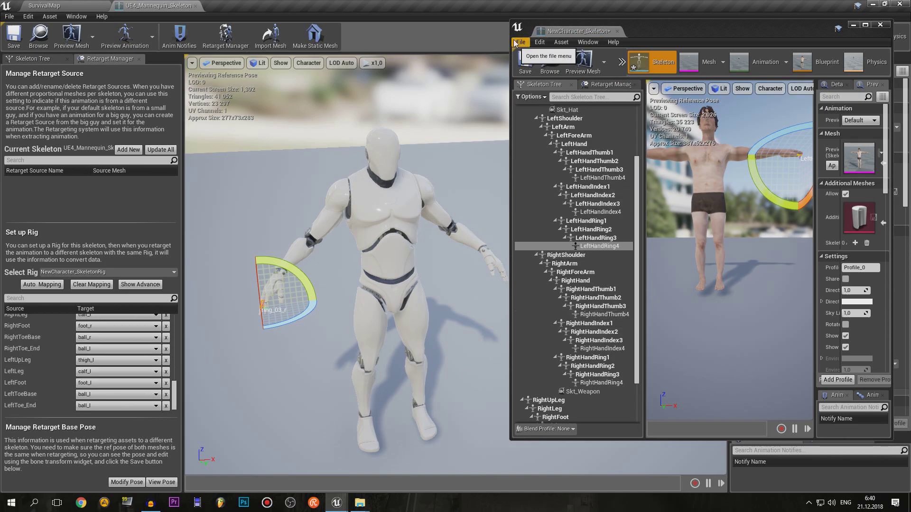
- Widen the NewCharacter_Skeleton editor and return its preview to full body with no bone picked
left_click_drag(511, 57, 454, 57)
left_click_drag(703, 285, 702, 257)
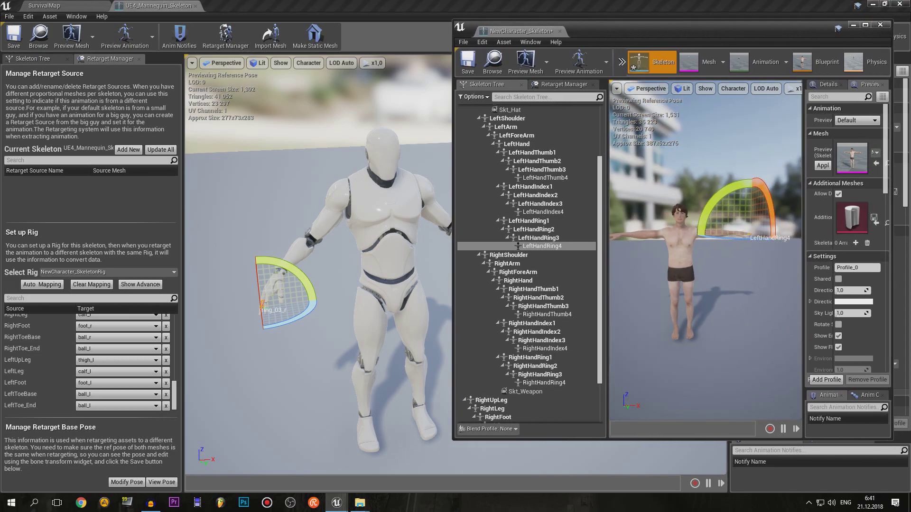
left_click_drag(702, 159, 702, 213)
left_click(748, 155)
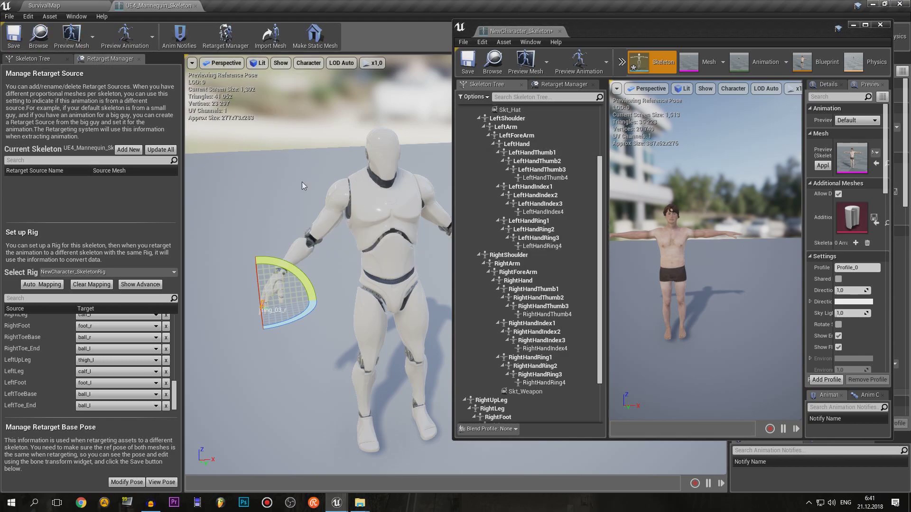
- Shift and rotate the mannequin's right upper arm outward toward the T-pose
left_click(356, 189)
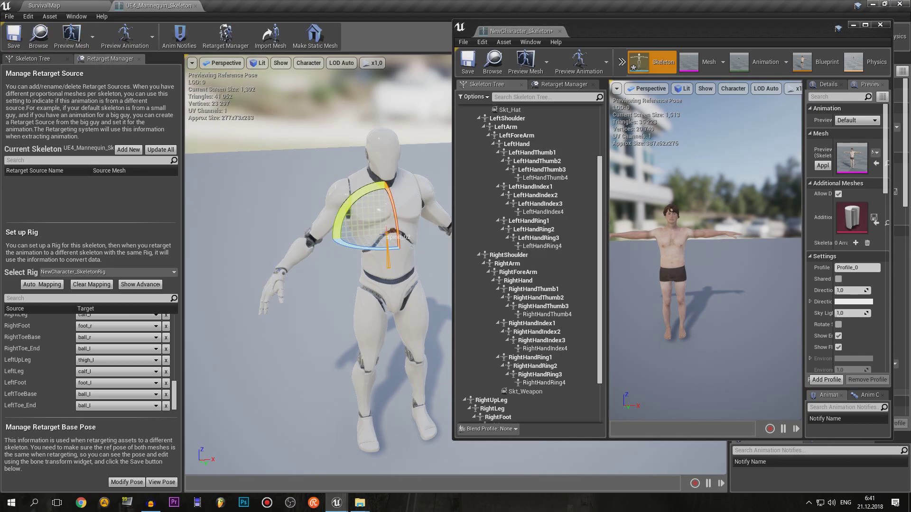
left_click(336, 195)
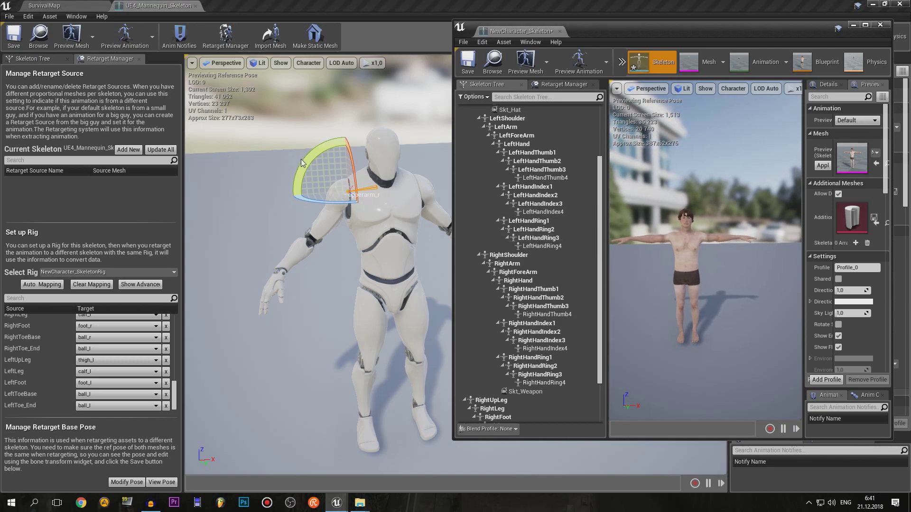
right_click_drag(302, 163, 302, 162)
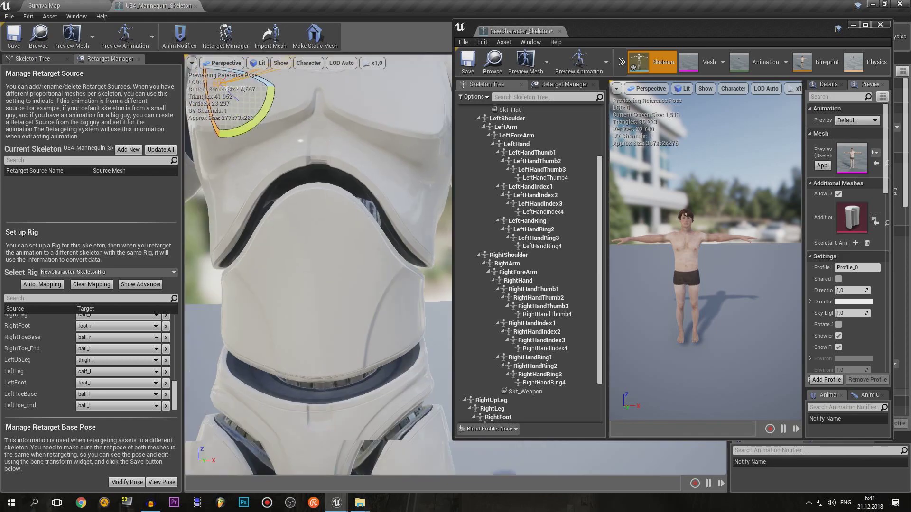
scroll(318, 265, "down", 5)
mouse_move(417, 237)
left_mouse_down()
mouse_move(425, 213)
mouse_move(415, 246)
left_mouse_up()
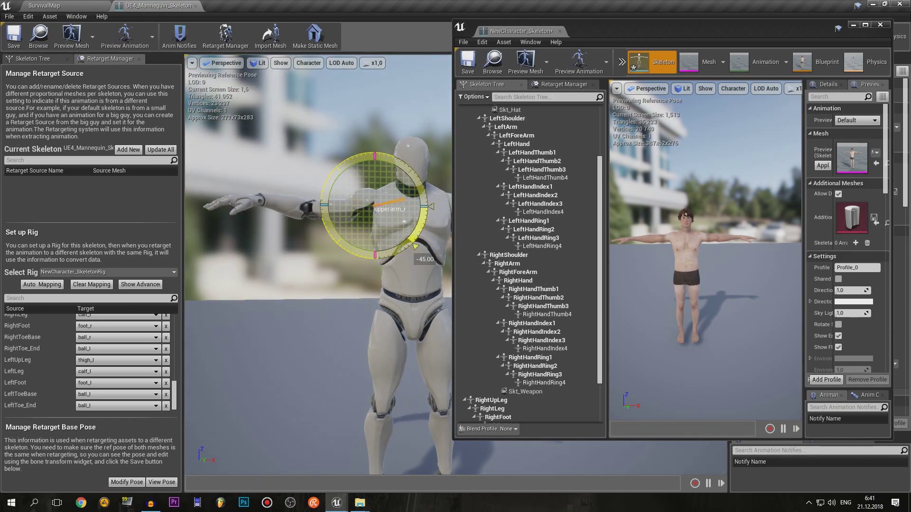
right_click_drag(416, 246, 415, 247)
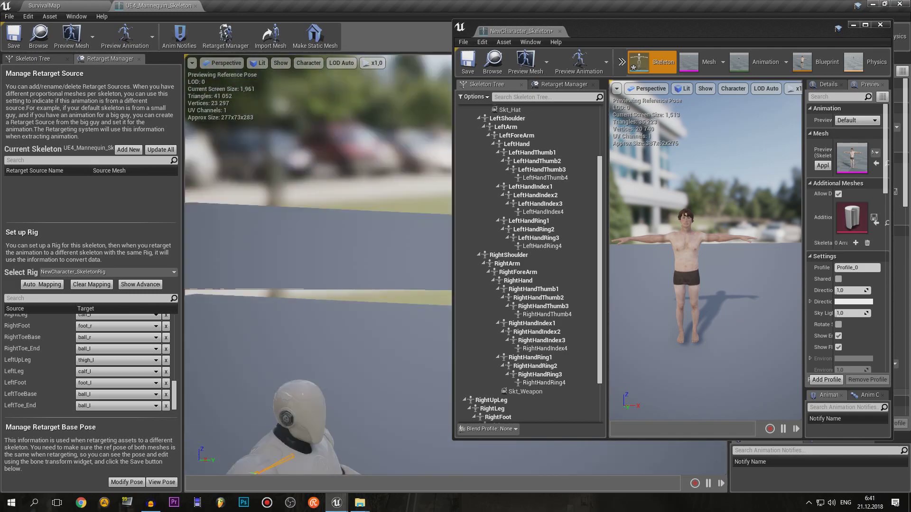
right_click_drag(340, 279, 340, 279)
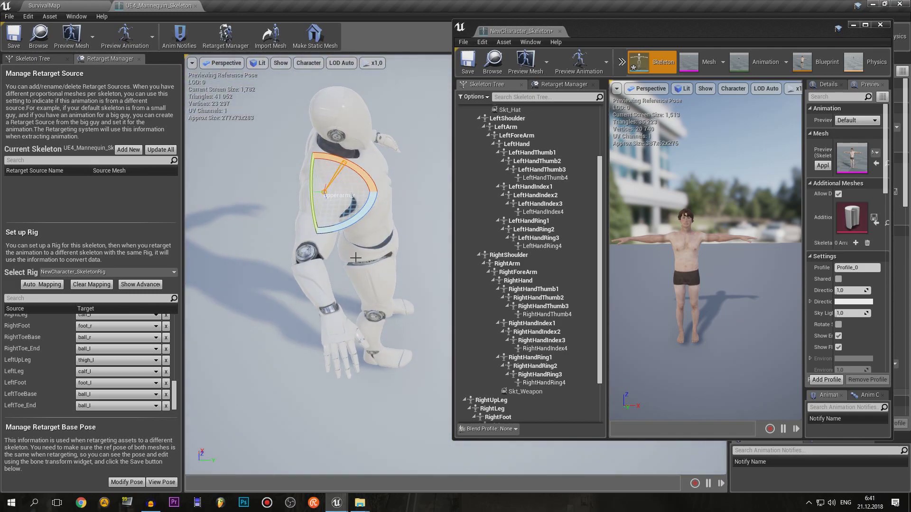
key("w")
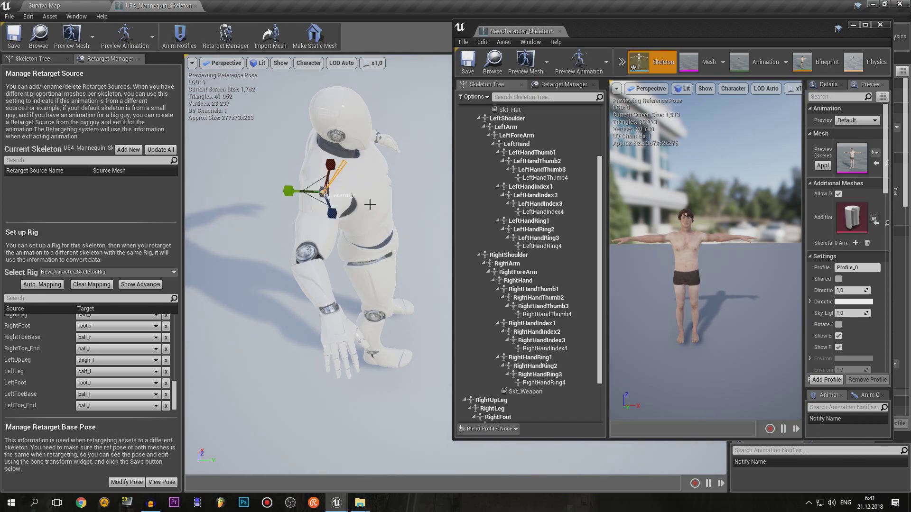
left_click_drag(358, 192, 319, 205)
key("e")
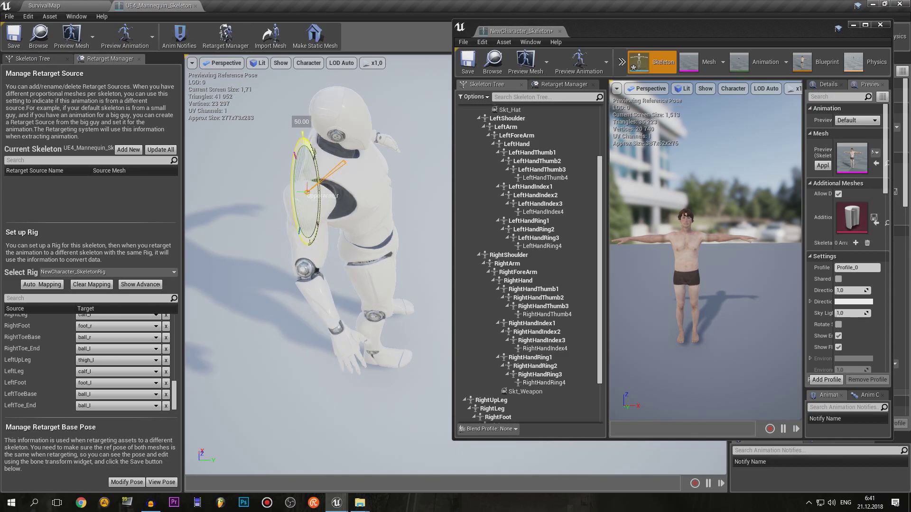
right_click_drag(319, 205, 360, 204)
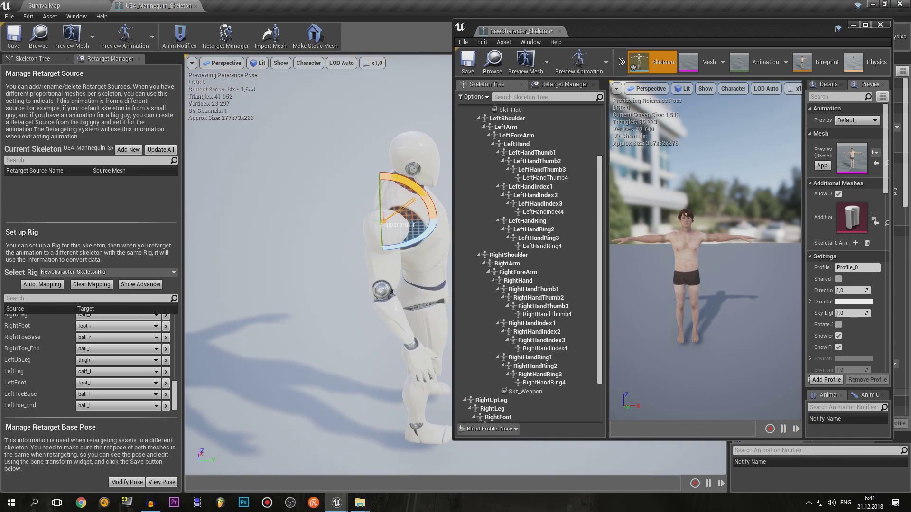
mouse_move(337, 189)
right_mouse_down()
mouse_move(337, 238)
mouse_move(346, 229)
right_mouse_up()
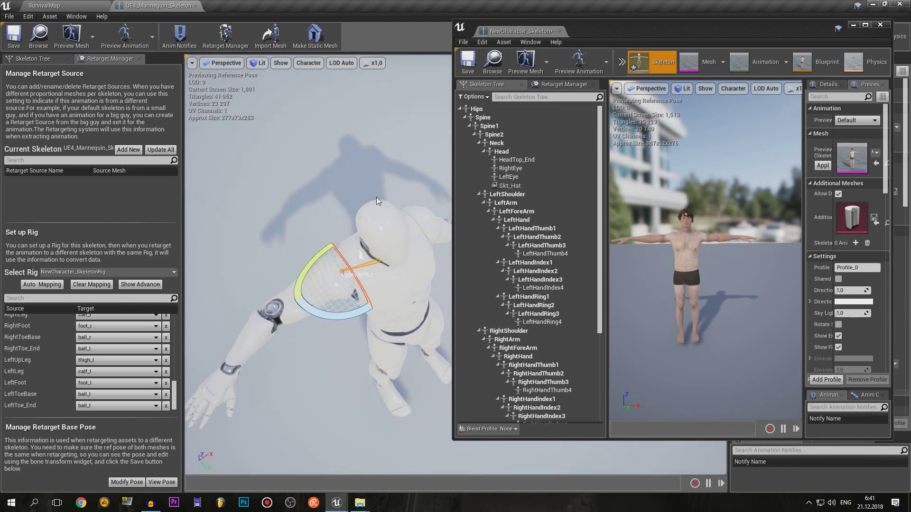
mouse_move(377, 197)
right_mouse_down()
mouse_move(370, 142)
mouse_move(309, 200)
right_mouse_up()
key("e")
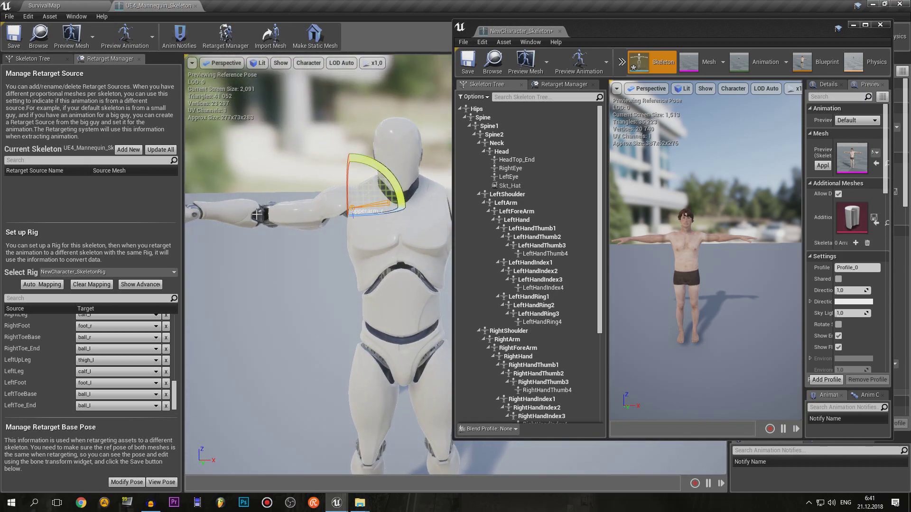
- Rotate the right forearm downward, then by about 5 degrees, to straighten it
left_click(256, 215)
mouse_move(257, 215)
right_mouse_down()
mouse_move(371, 209)
mouse_move(320, 245)
right_mouse_up()
left_click_drag(357, 257, 332, 284)
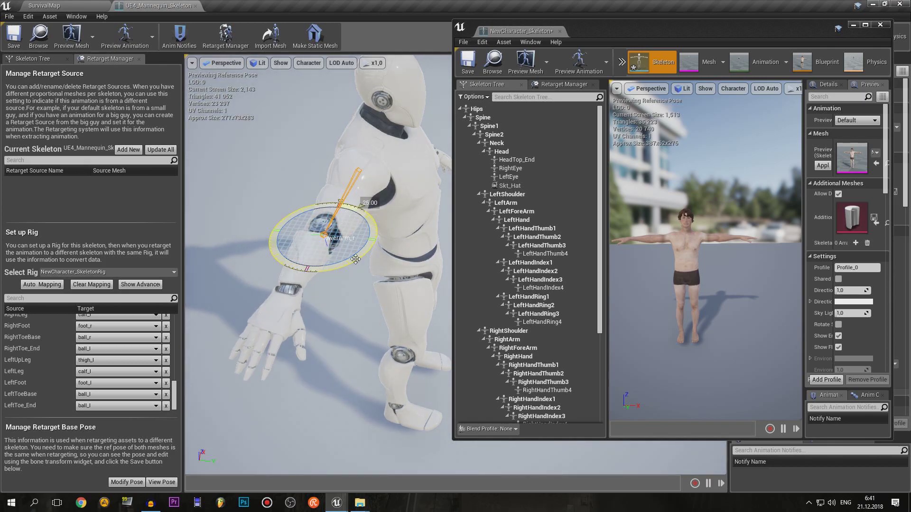
right_click_drag(332, 285, 266, 266)
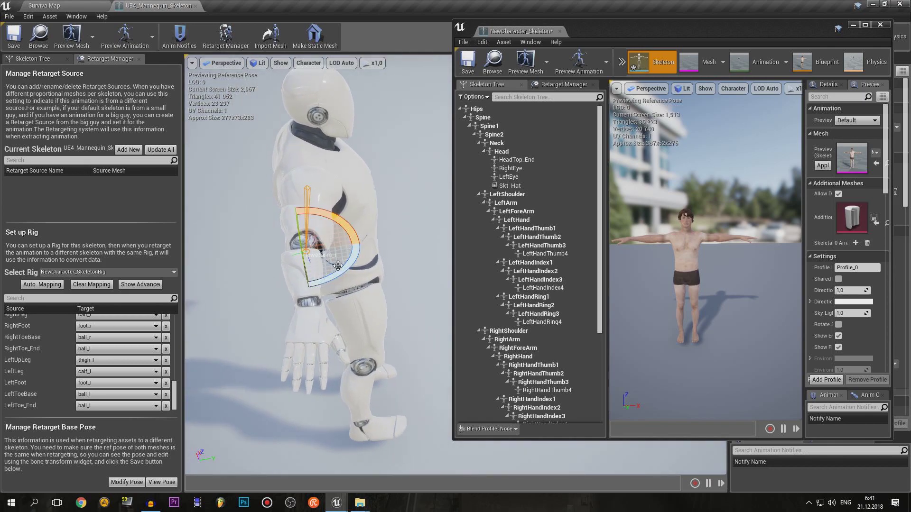
left_click_drag(334, 277, 337, 270)
right_click_drag(337, 269, 323, 308)
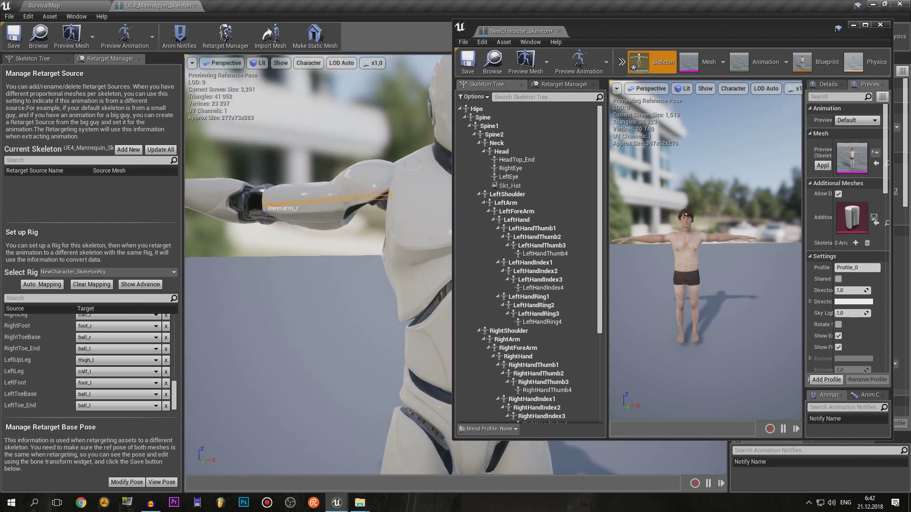
right_click_drag(323, 309, 362, 252)
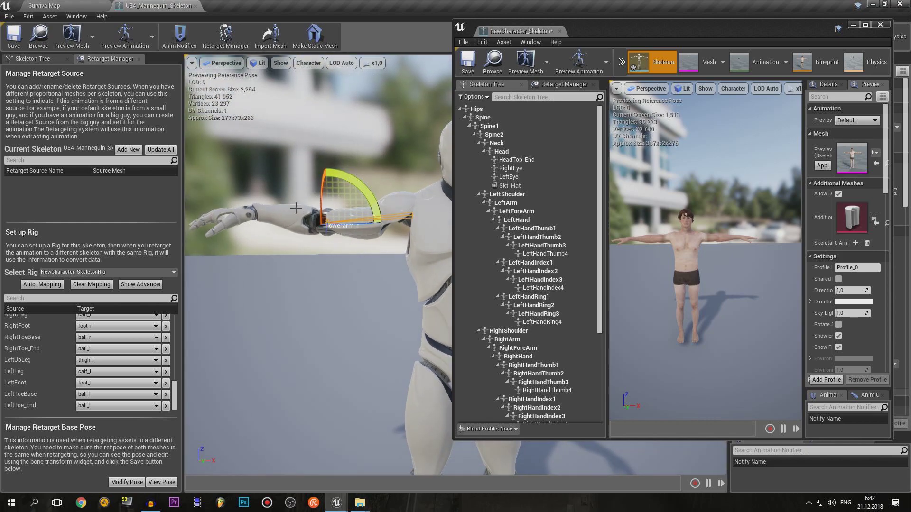
left_click(349, 206)
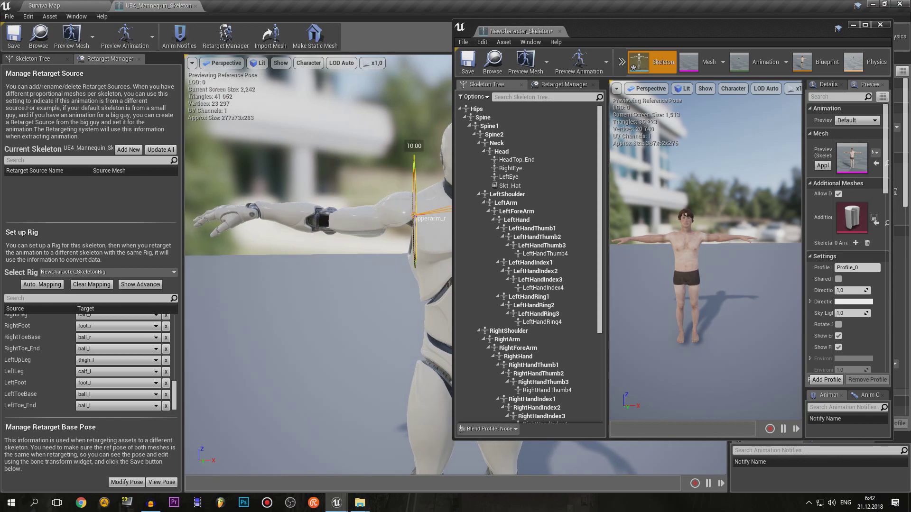
left_click(375, 198)
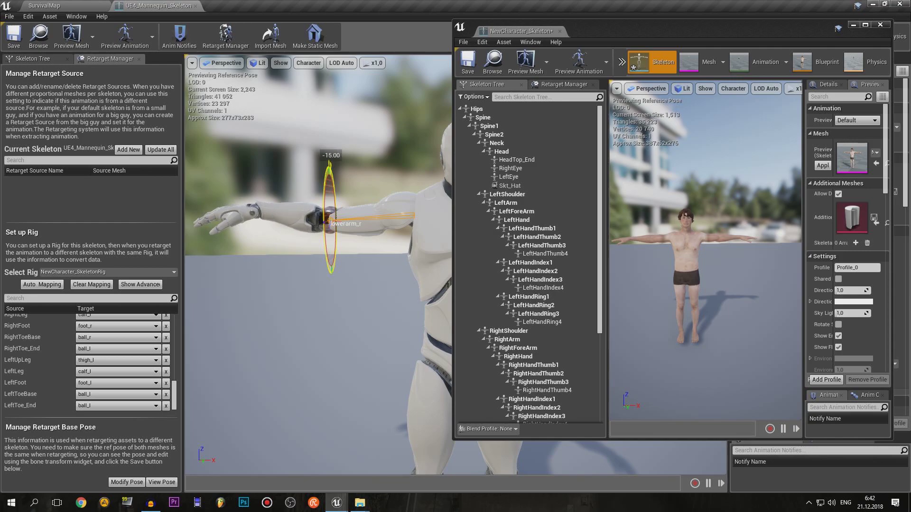
- Rotate the mannequin's left forearm by -25 degrees toward the T-pose
mouse_move(322, 200)
right_mouse_down()
mouse_move(380, 202)
mouse_move(332, 204)
mouse_move(368, 171)
right_mouse_up()
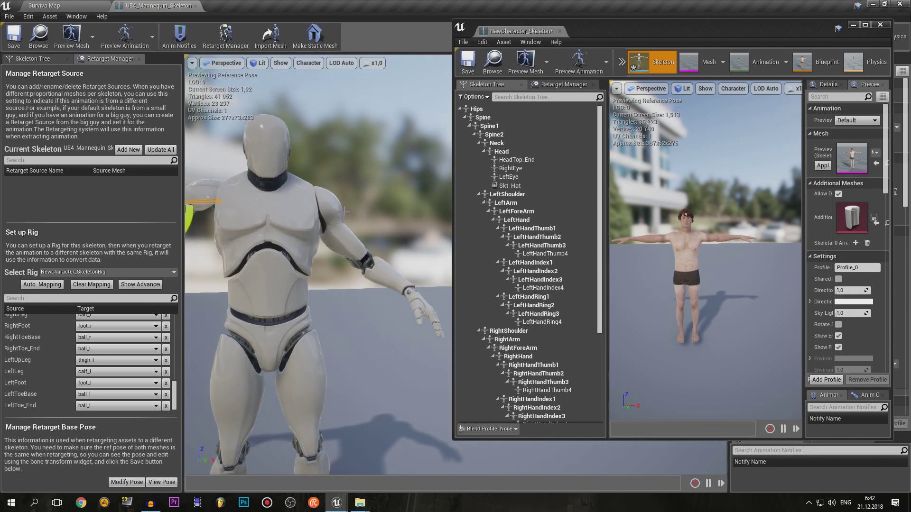
left_click(346, 211)
left_click_drag(368, 171, 368, 164)
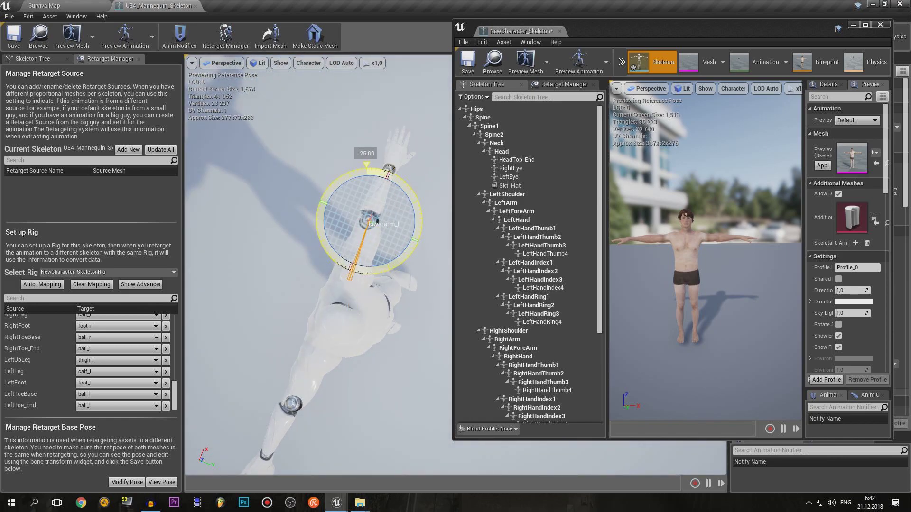
mouse_move(368, 223)
right_mouse_down()
mouse_move(332, 237)
mouse_move(304, 275)
mouse_move(332, 247)
right_mouse_up()
key("f")
left_click_drag(617, 31, 660, 14)
- Push the right thigh outward, lower it, then shift it slightly inward
right_click_drag(382, 192, 381, 191)
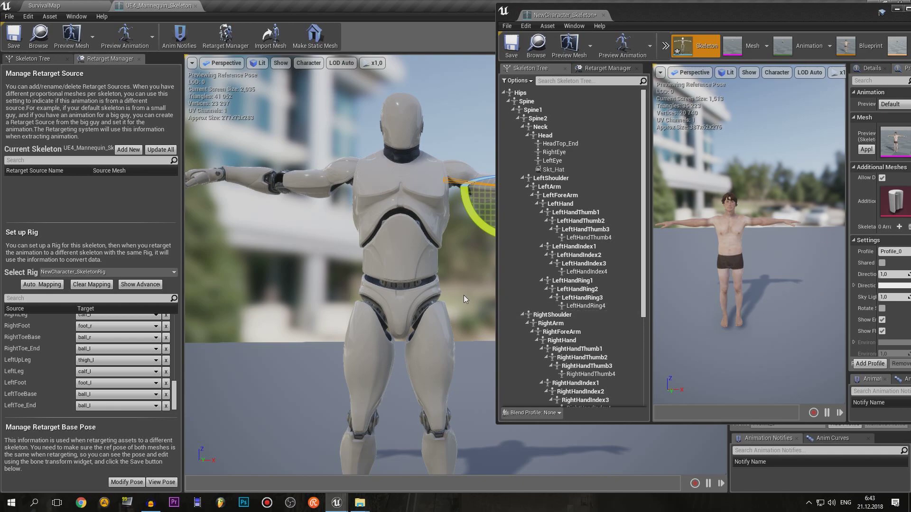
left_click(357, 339)
right_click_drag(357, 339, 362, 338)
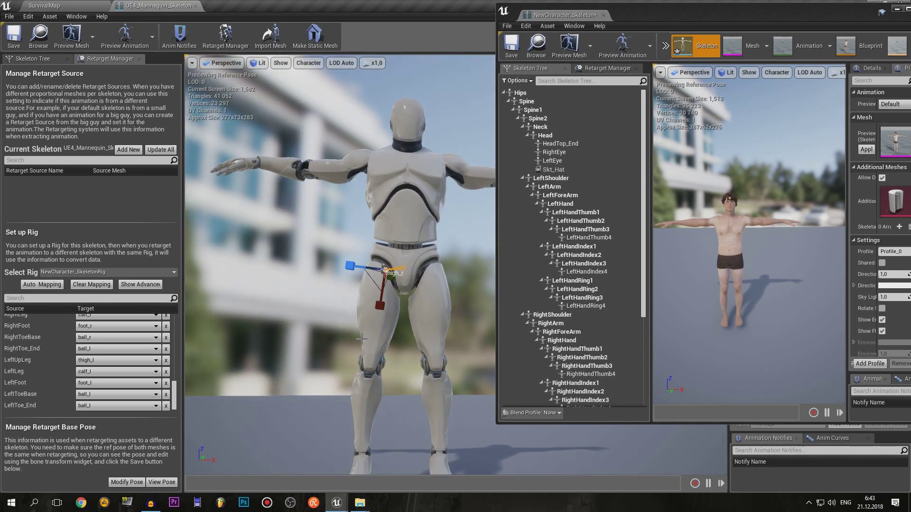
key("w")
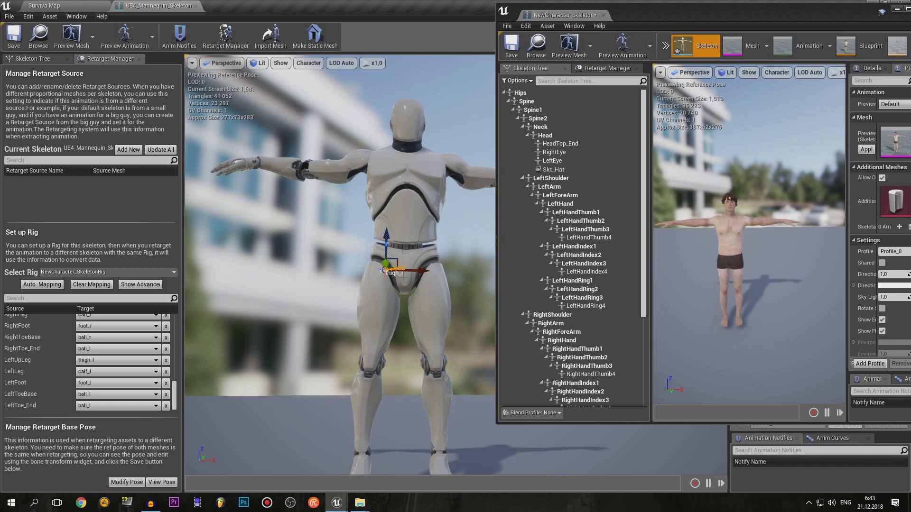
left_click_drag(420, 271, 379, 230)
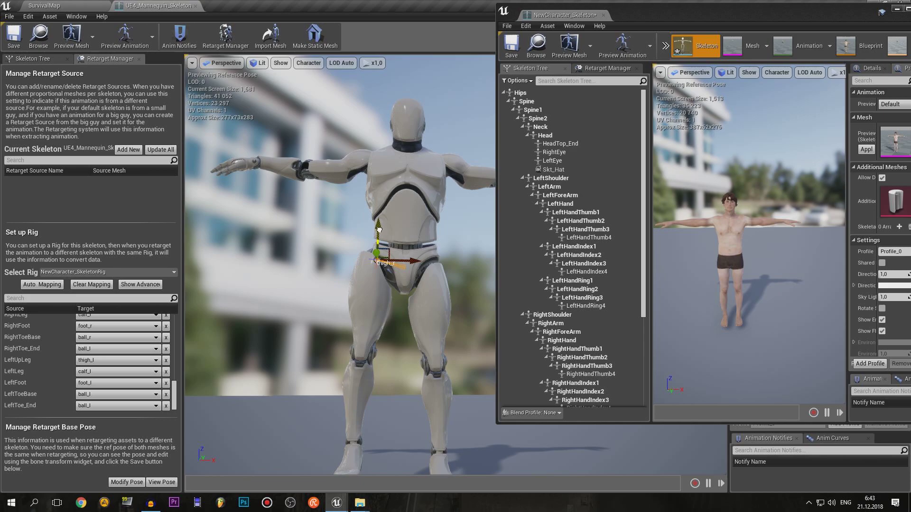
left_click_drag(379, 230, 382, 255)
left_click_drag(409, 286, 421, 285)
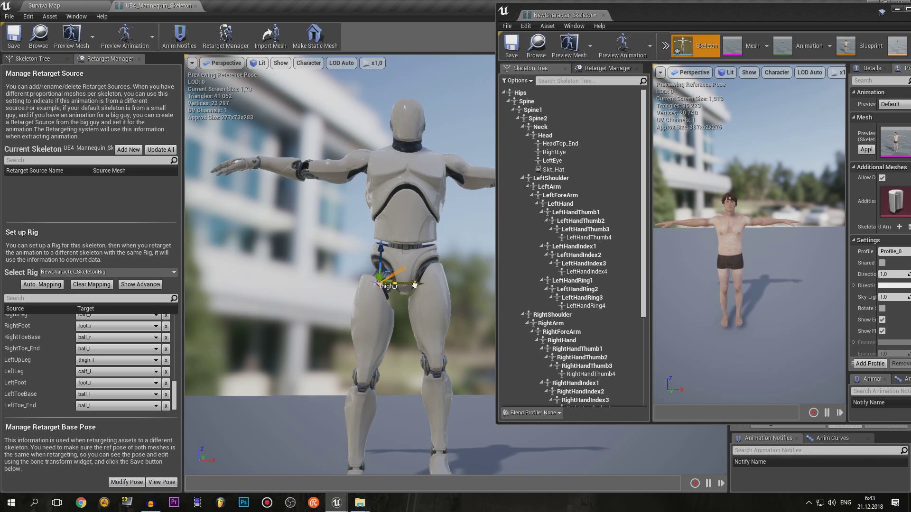
- Lower and nudge the left thigh, then shift the right thigh slightly outward again
left_click(438, 306)
left_click_drag(426, 245, 425, 259)
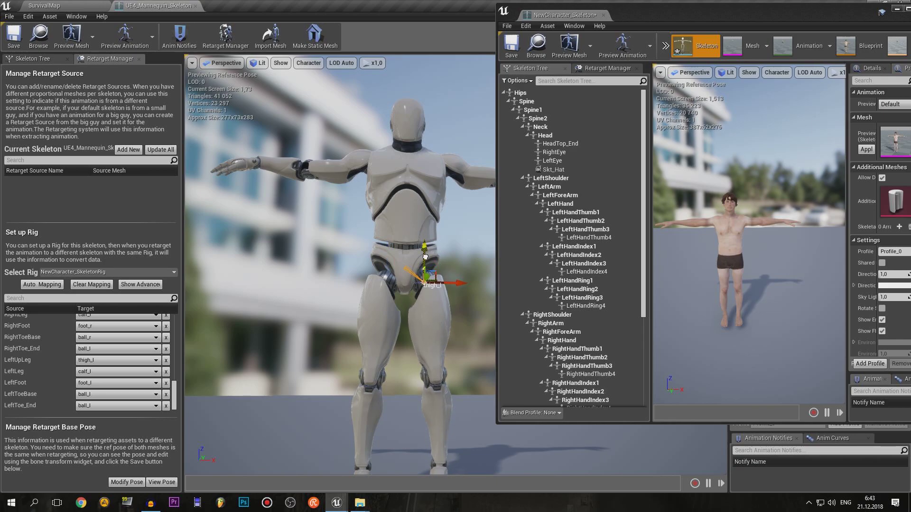
left_click_drag(458, 285, 467, 284)
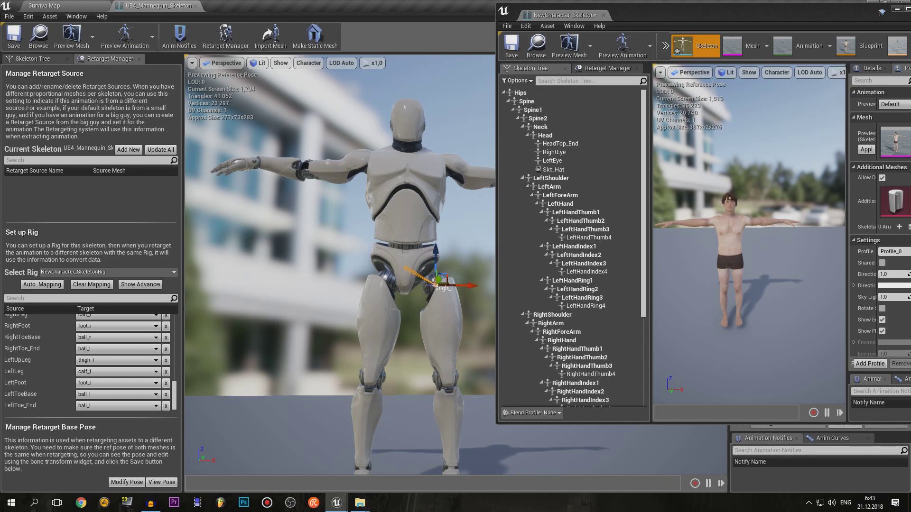
left_click(389, 303)
left_click_drag(419, 284, 408, 287)
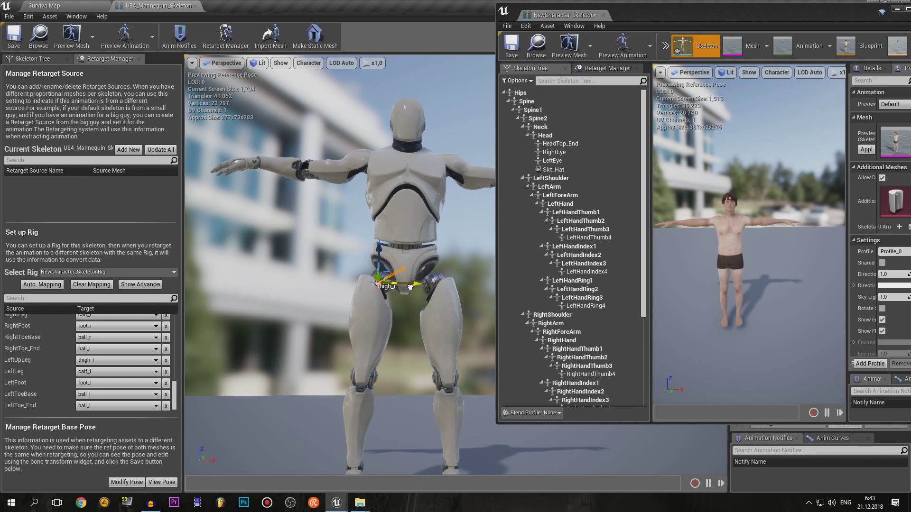
mouse_move(426, 312)
middle_mouse_down()
mouse_move(398, 260)
mouse_move(401, 229)
middle_mouse_up()
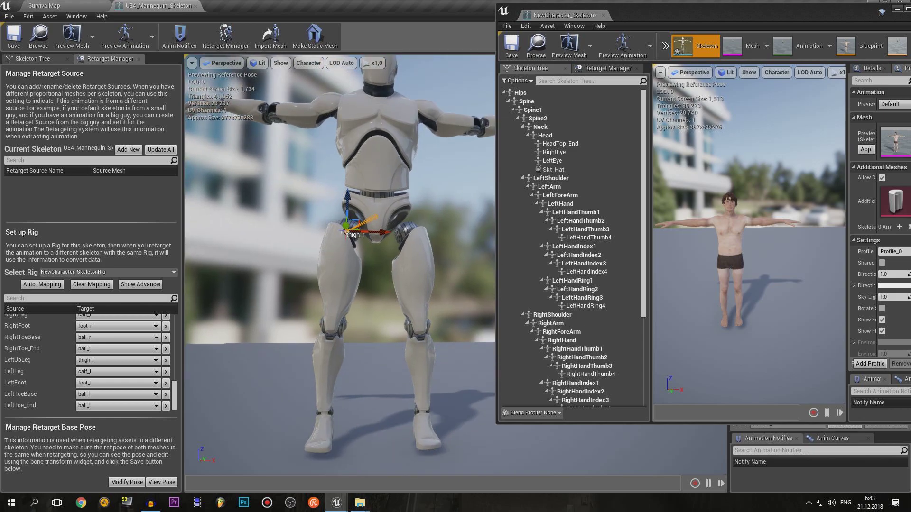
left_click_drag(402, 229, 398, 230)
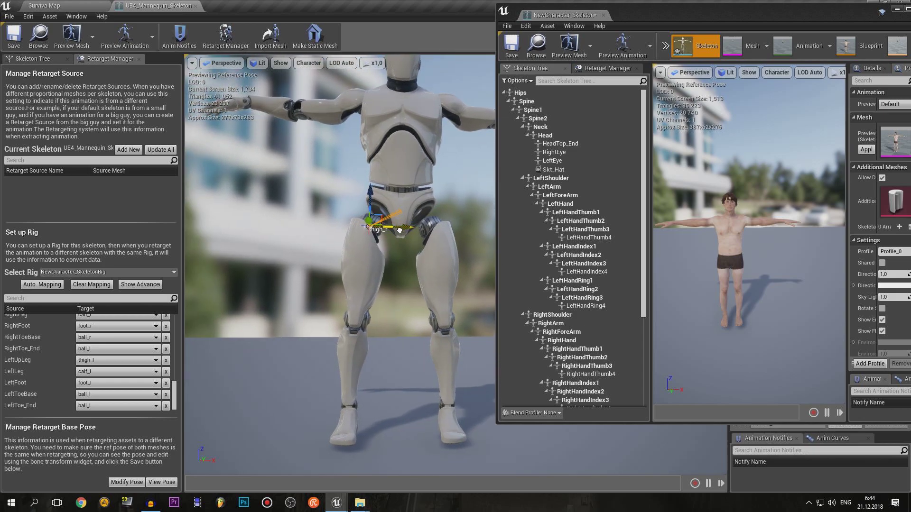
- Inspect the right foot's ball_r bone, then move the calf_l bone slightly right
left_click(341, 436)
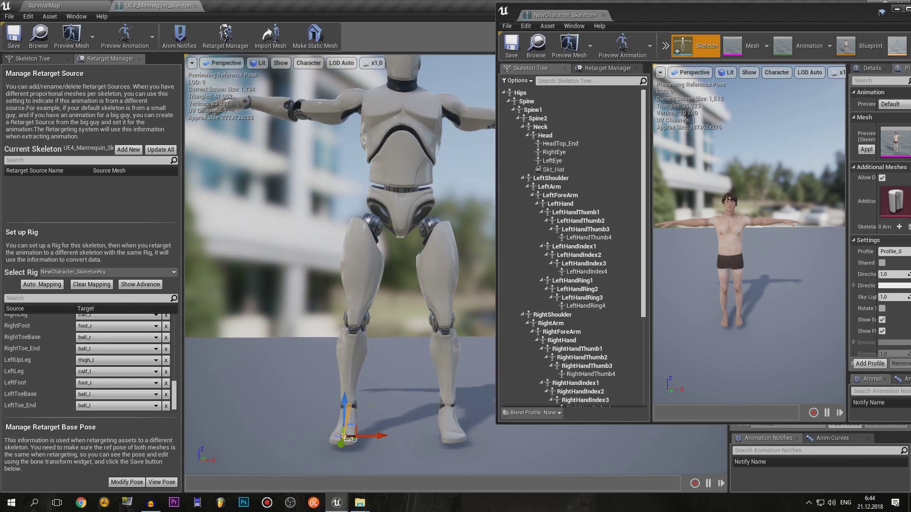
key("f")
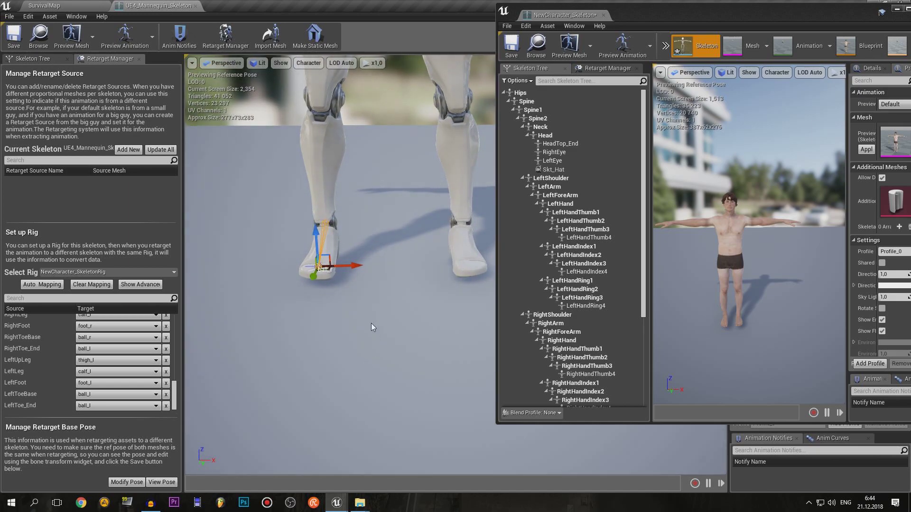
left_click_drag(372, 325, 269, 286, "alt")
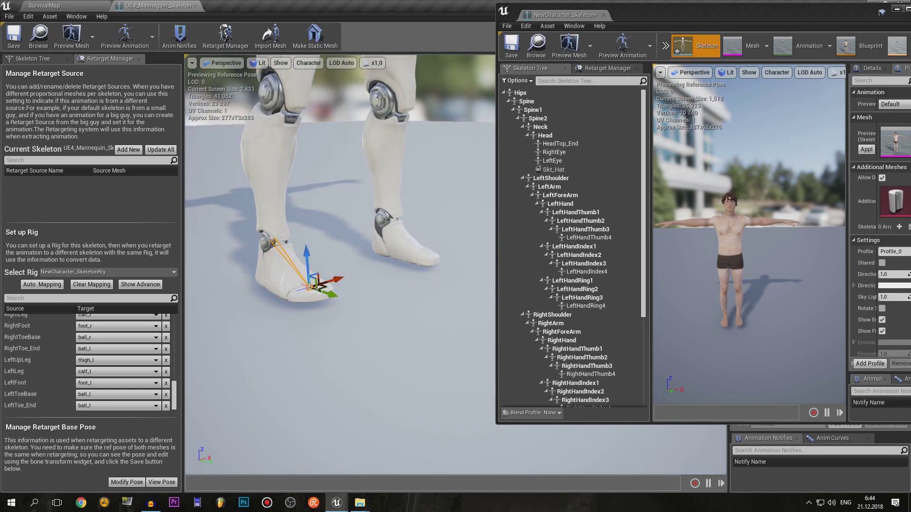
left_click(284, 245)
left_click(280, 235)
key("f")
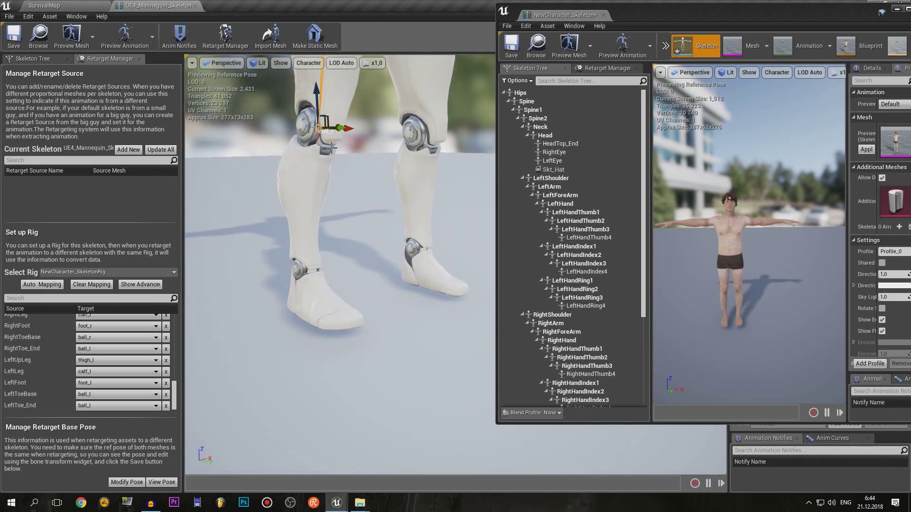
left_click_drag(343, 128, 349, 128)
mouse_move(350, 177)
left_mouse_down()
mouse_move(304, 181)
mouse_move(395, 233)
left_mouse_up()
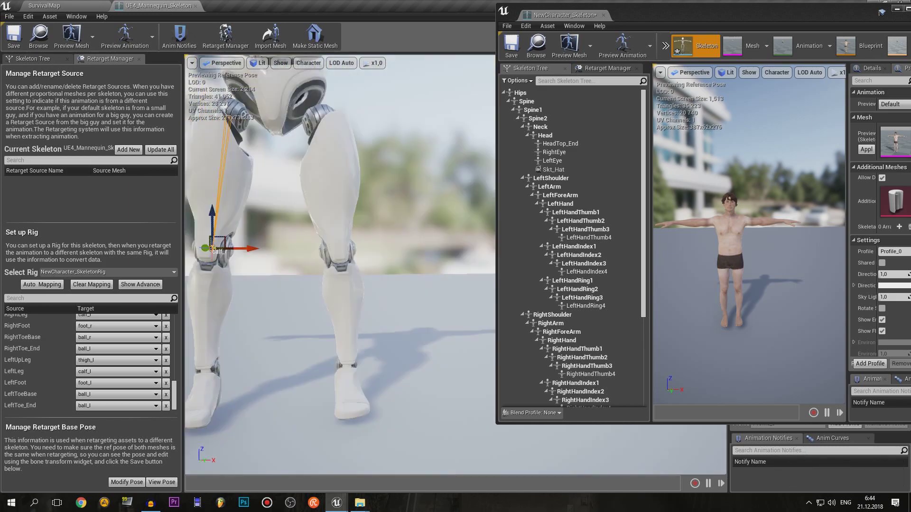
- Rotate the thigh_r bone outward about 5° and view the whole mannequin
left_click(410, 233)
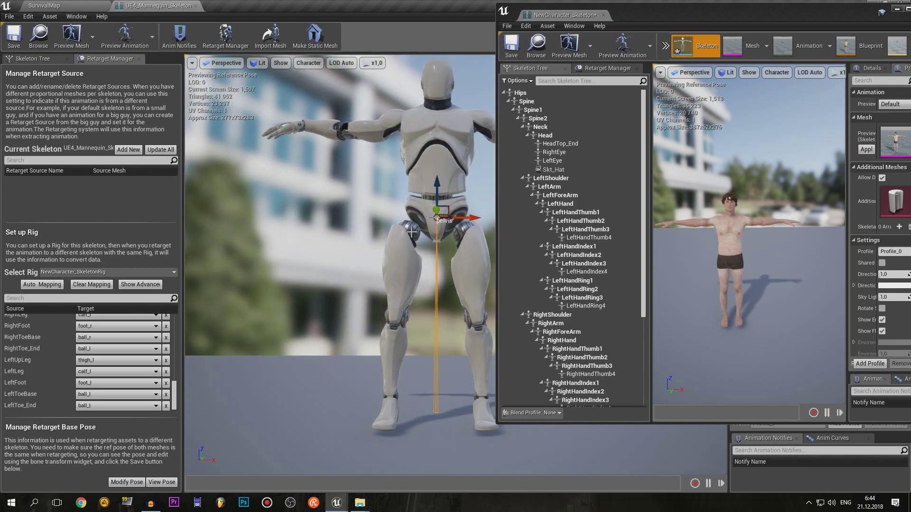
key("e")
left_click(406, 237)
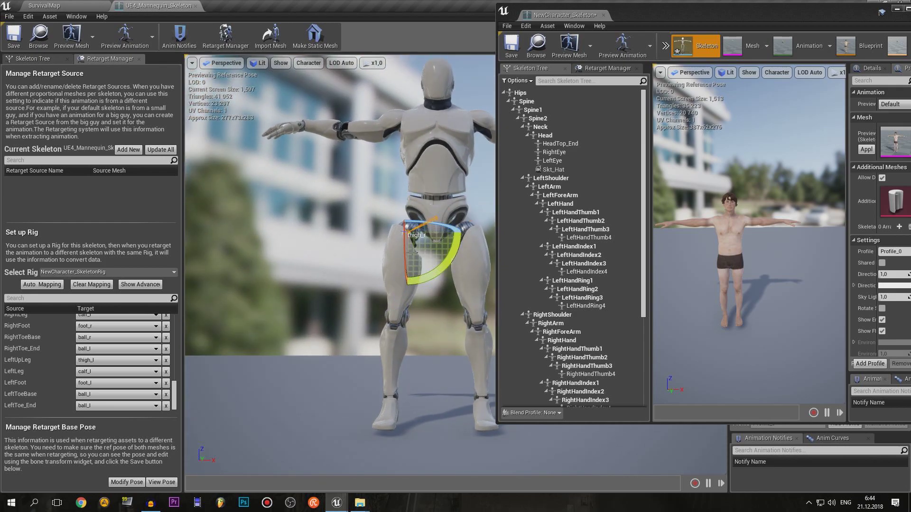
left_click_drag(453, 256, 463, 231)
left_click(458, 240)
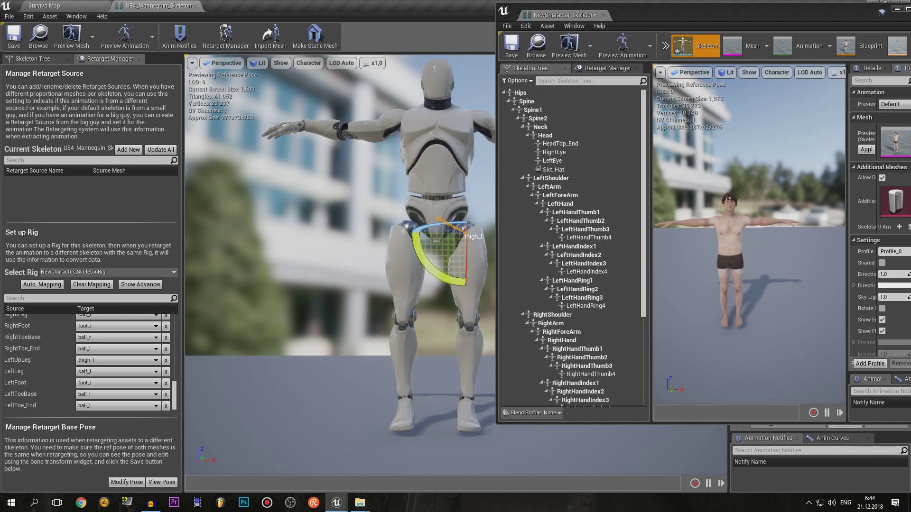
scroll(442, 247, "up", 3)
scroll(340, 266, "down", 3)
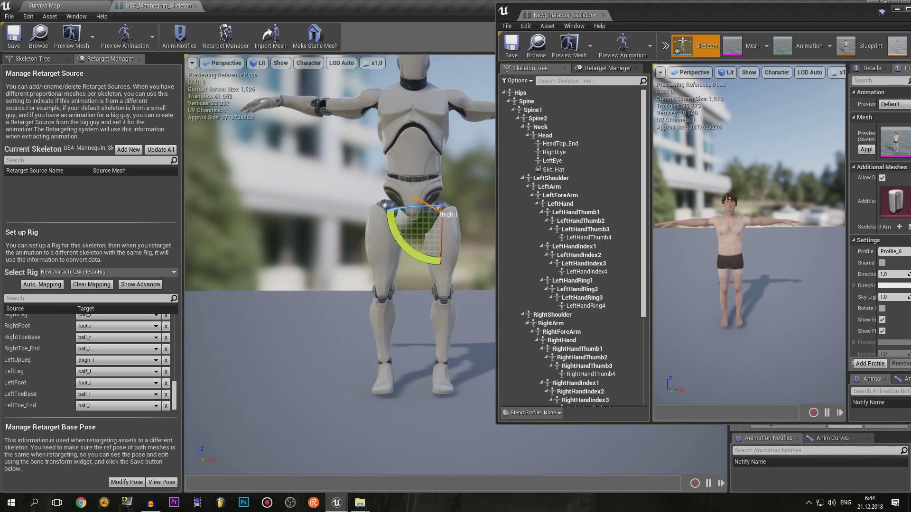
left_click_drag(248, 260, 249, 260)
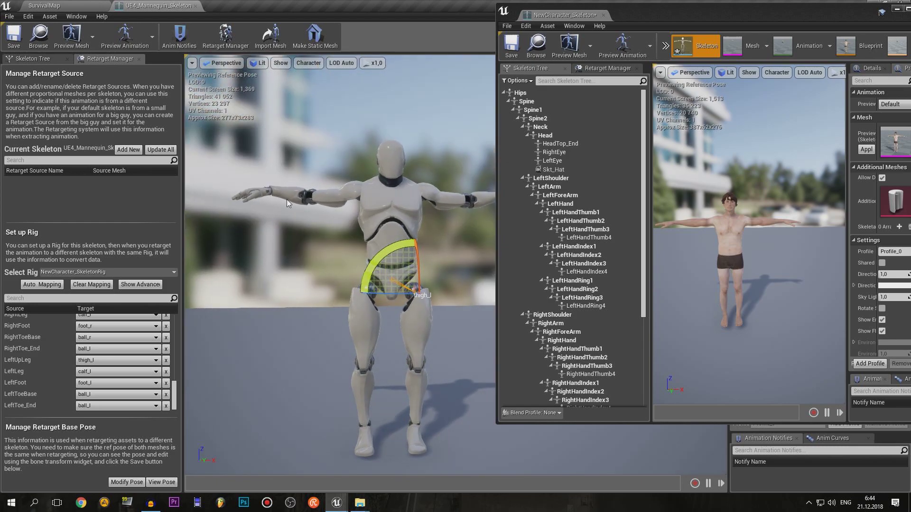
- Apply Use CurrentPose as the retarget base pose and return to the SurvivalMap level editor
left_click(128, 482)
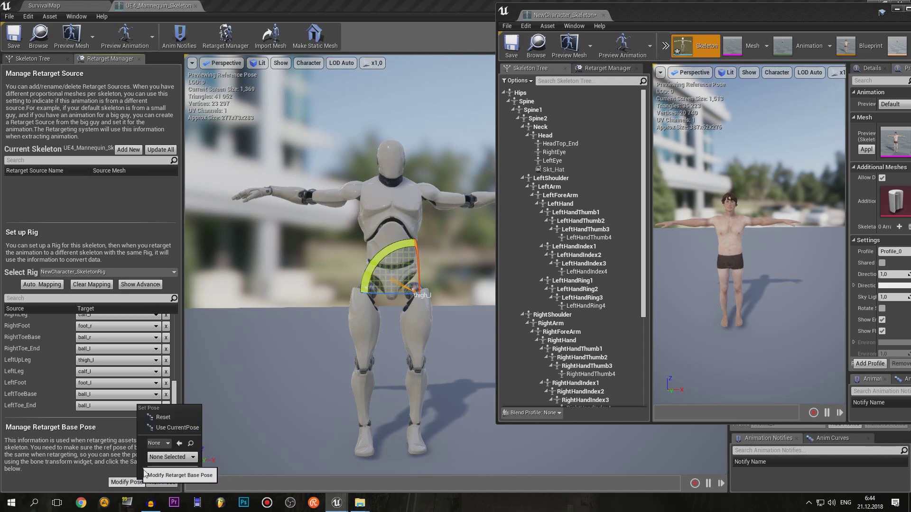
left_click(175, 428)
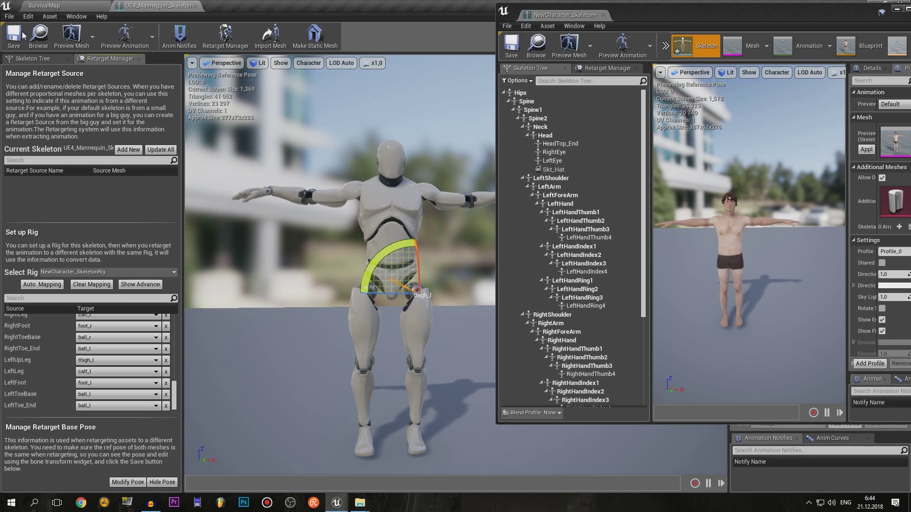
left_click(71, 4)
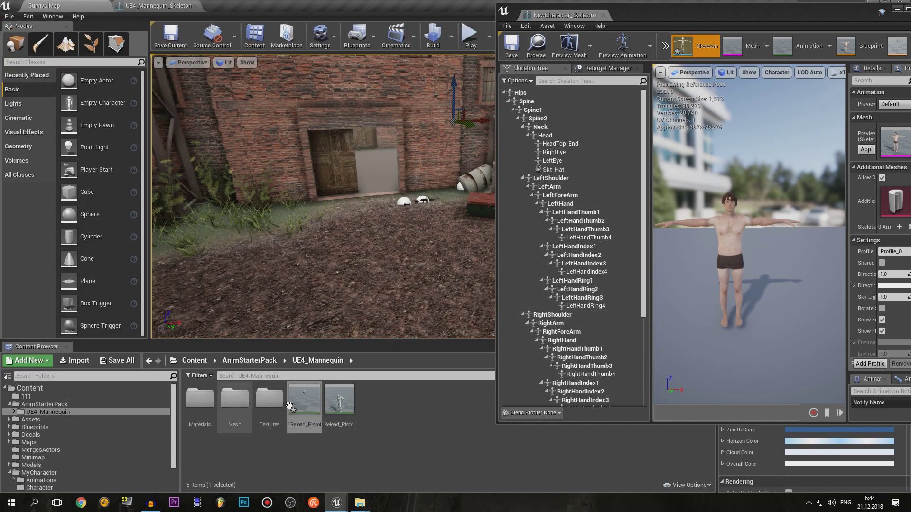
- Duplicate Reload_Pistol onto NewCharacter_Skeleton with prefix 2, saved in AnimStarterPack/UE4_Mannequin
right_click(339, 401)
mouse_move(402, 183)
left_click(462, 178)
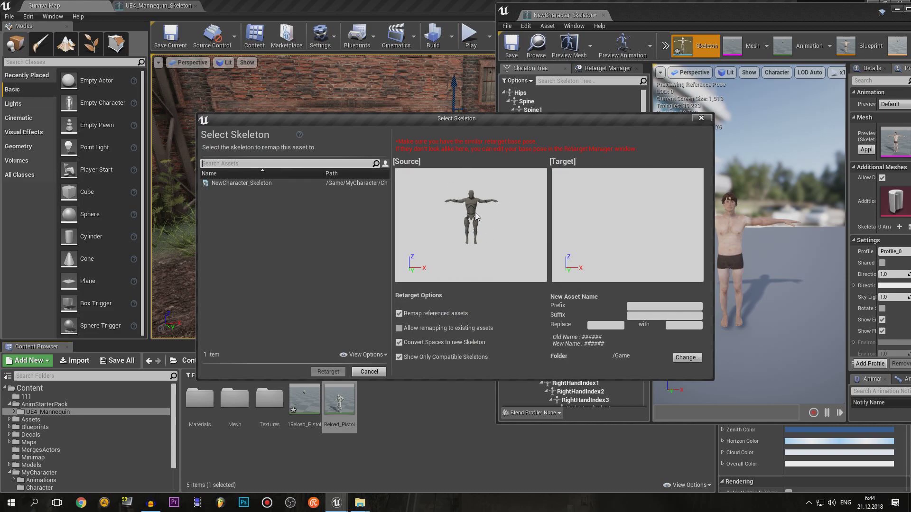
left_click(269, 183)
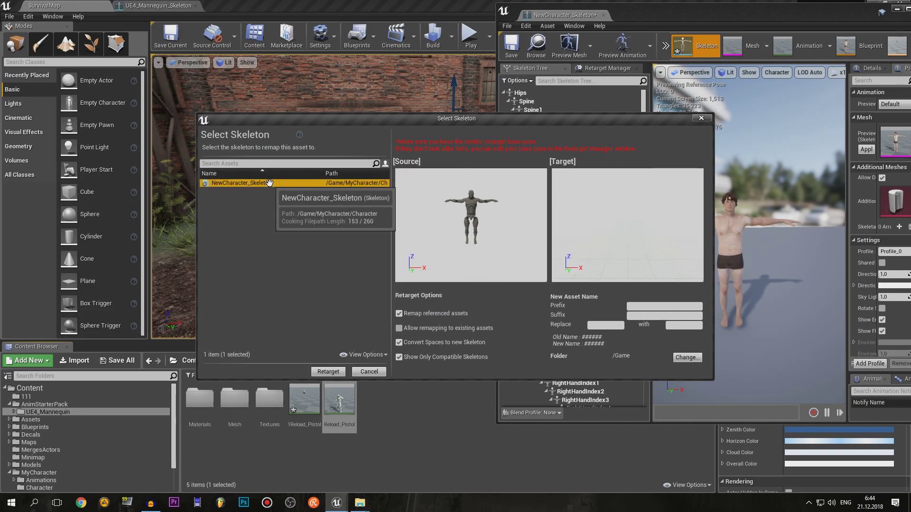
left_click(648, 307)
type("2")
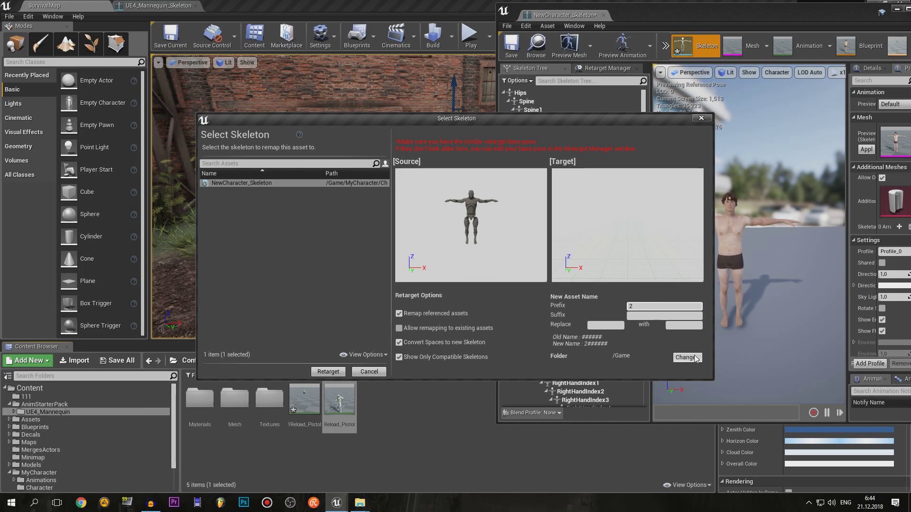
left_click(685, 358)
left_click(394, 187)
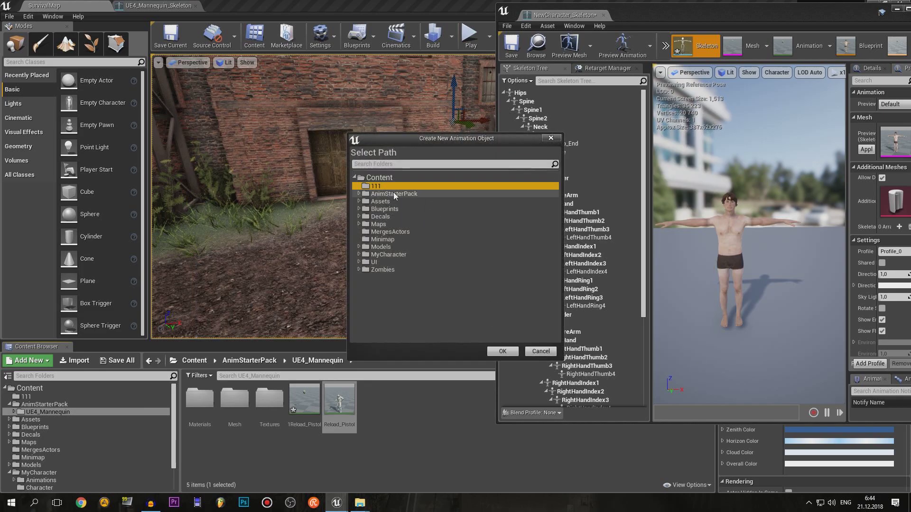
left_click(393, 194)
left_click(359, 194)
left_click(398, 201)
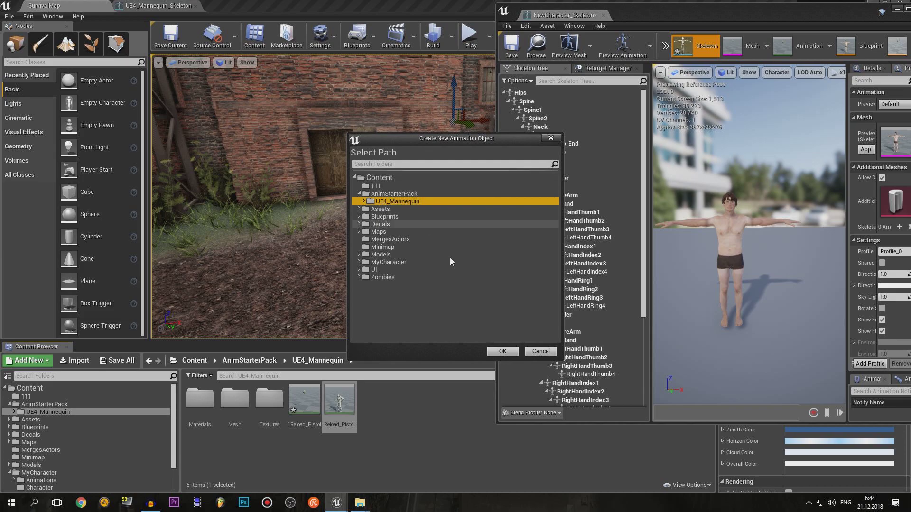
left_click(499, 352)
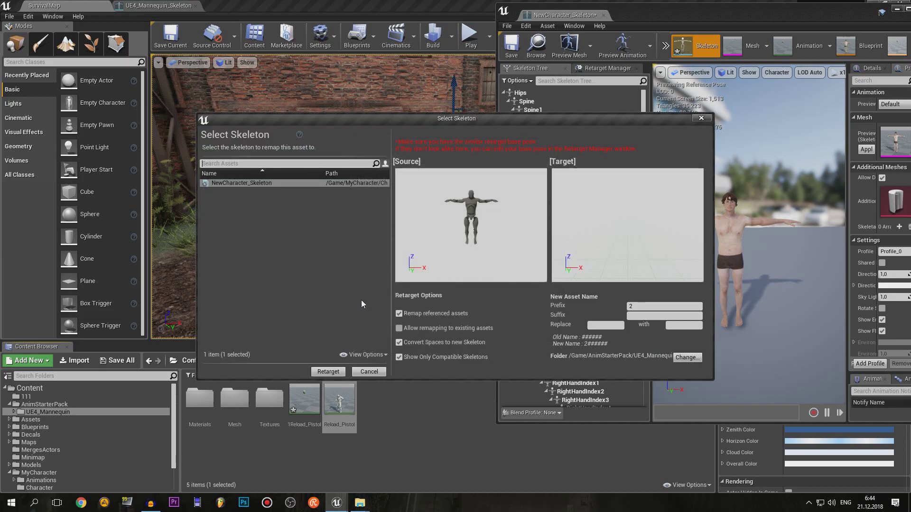
left_click(328, 371)
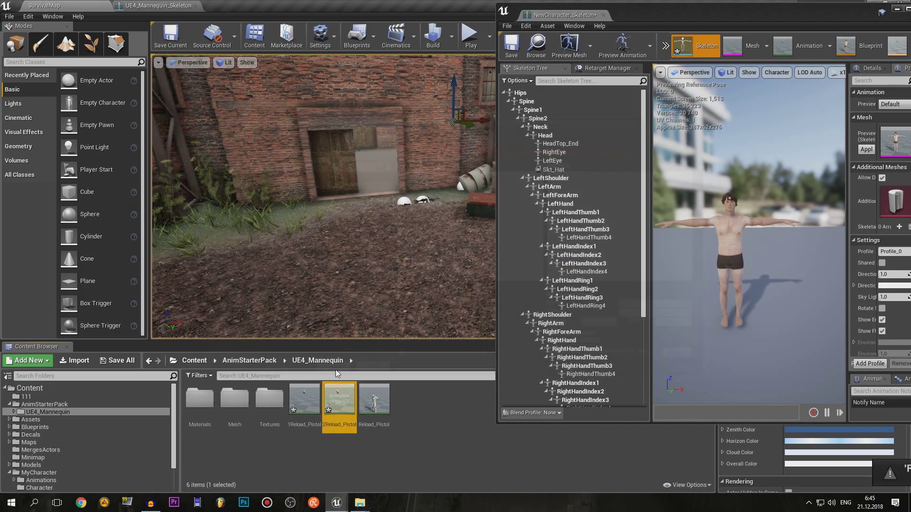
- Open 2Reload_Pistol and orbit around the new character as the reload plays
double_click(342, 406)
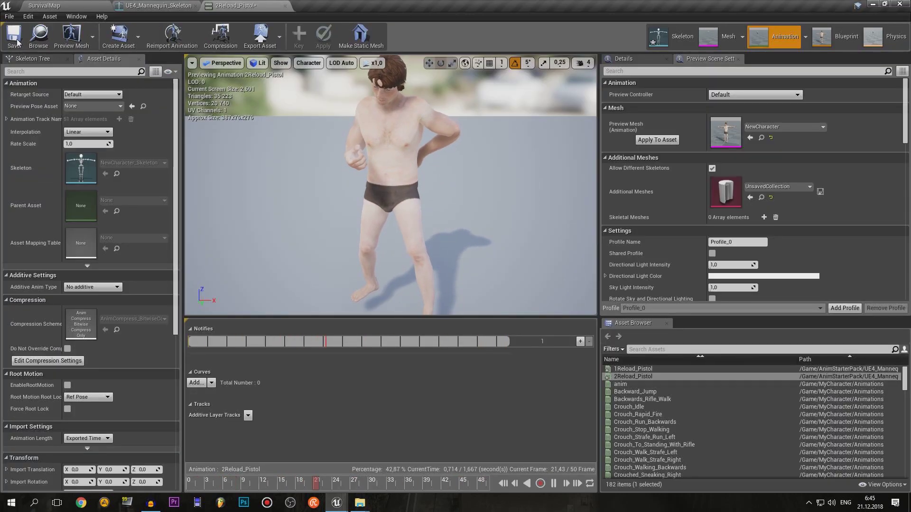
mouse_move(390, 147)
right_mouse_down()
mouse_move(390, 138)
mouse_move(316, 212)
right_mouse_up()
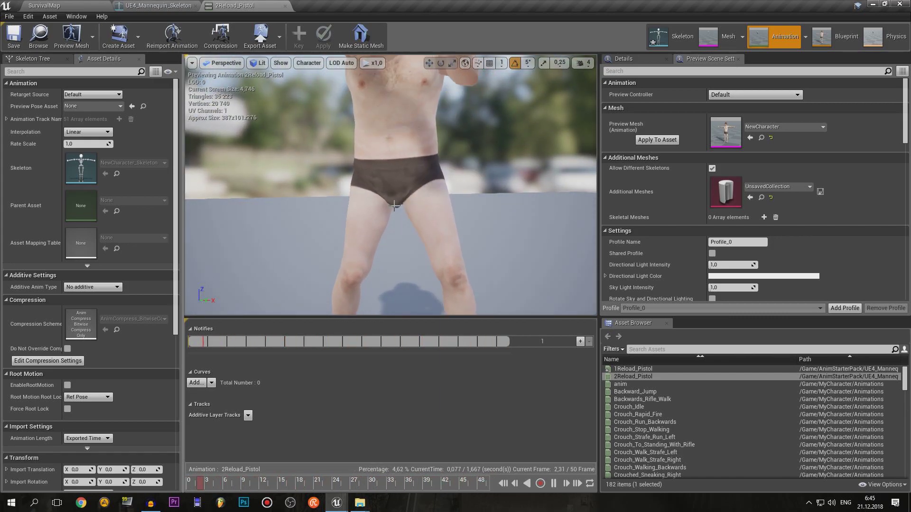
mouse_move(370, 256)
right_mouse_down()
mouse_move(332, 256)
mouse_move(333, 180)
right_mouse_up()
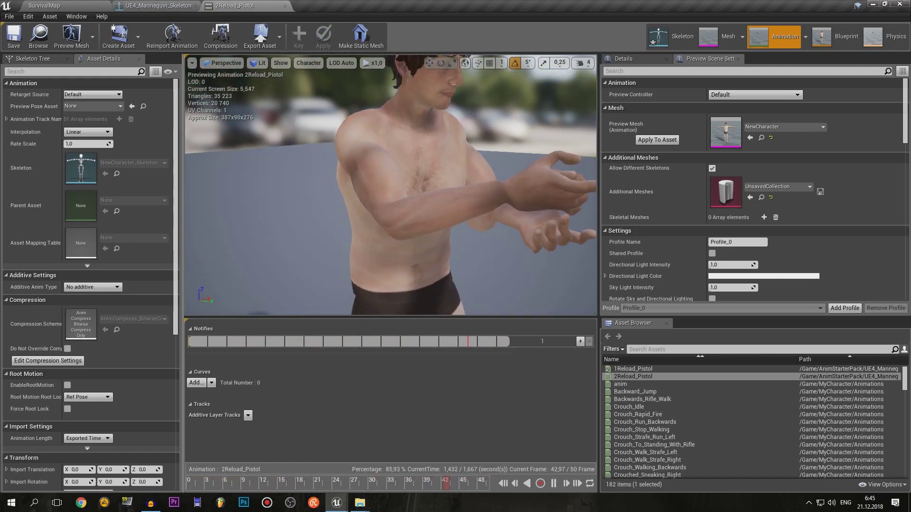
- In the mannequin's retarget pose, rotate the hand_l bone about 10 degrees
left_click(81, 5)
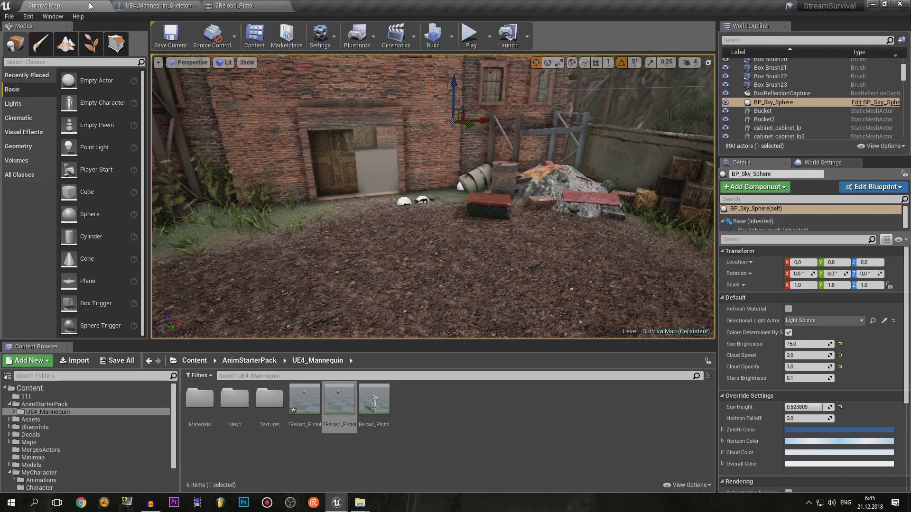
left_click(159, 6)
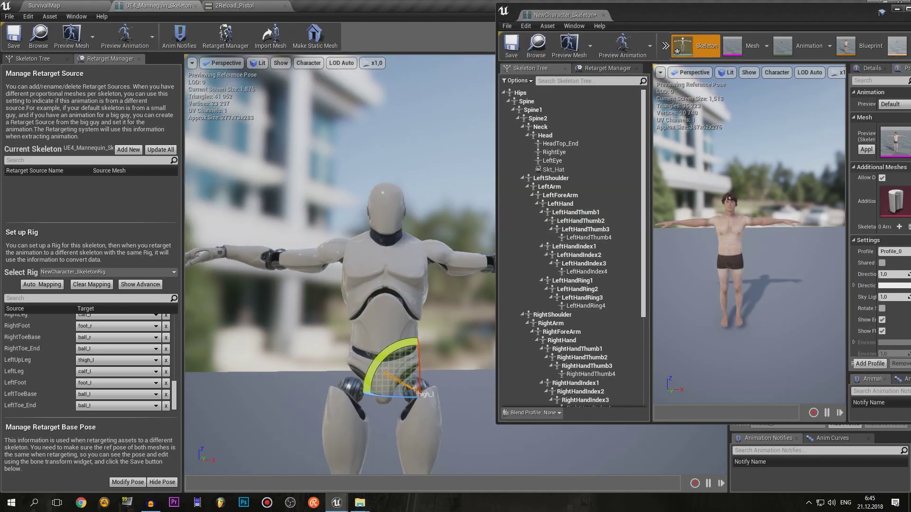
left_click(463, 205)
key("f")
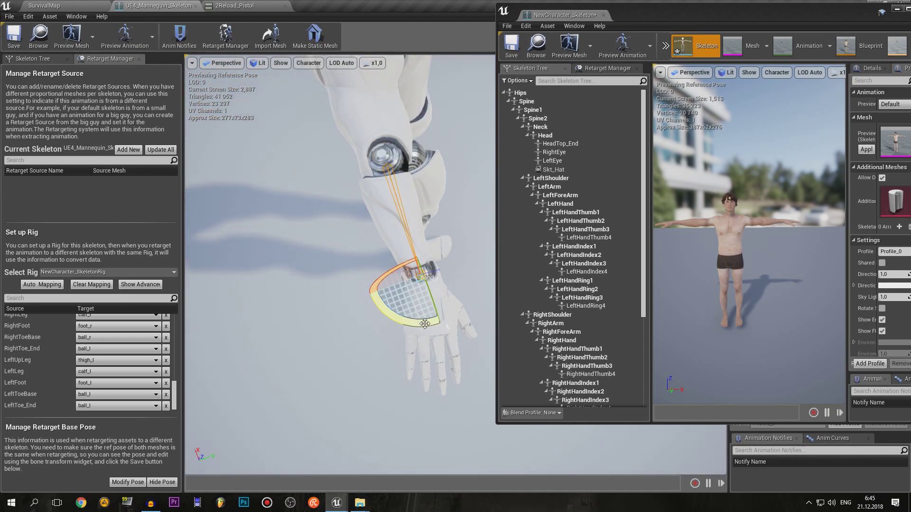
scroll(417, 312, "down", 5)
mouse_move(417, 311)
right_mouse_down()
mouse_move(361, 265)
mouse_move(443, 169)
right_mouse_up()
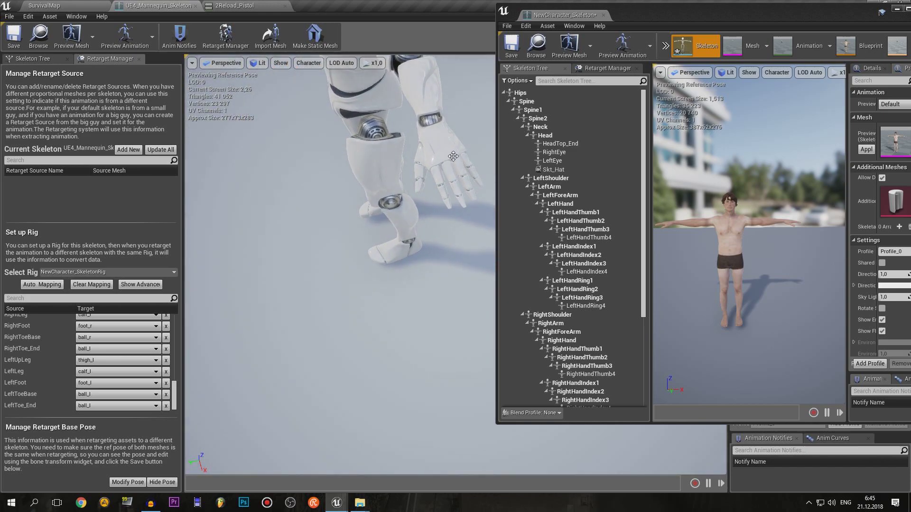
left_click(442, 169)
left_click_drag(434, 162, 430, 166)
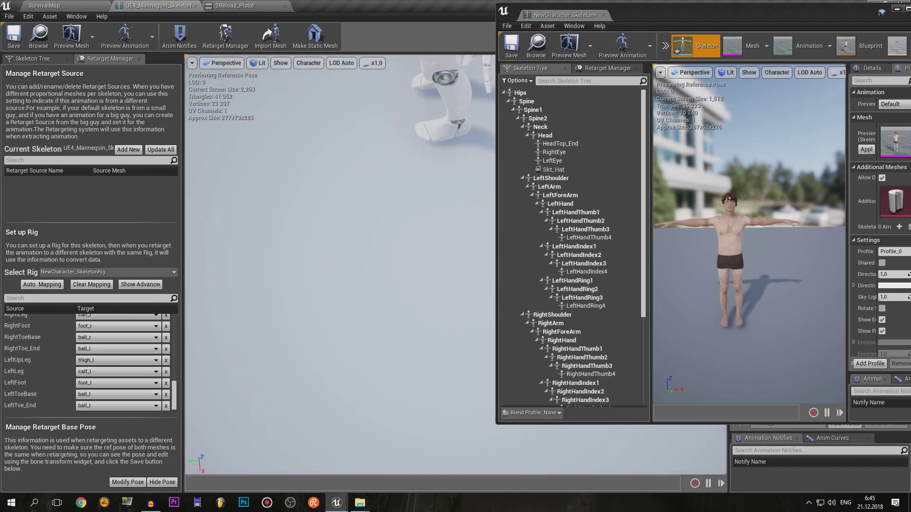
right_click_drag(430, 165, 332, 95)
- Compare against 2Reload_Pistol, then shift the left thigh sideways and lower the right thigh
left_click(269, 4)
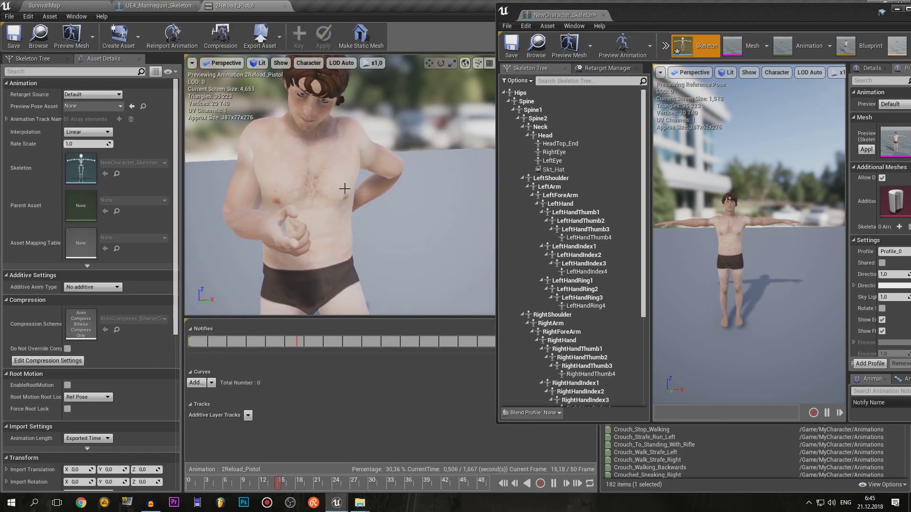
left_click(159, 5)
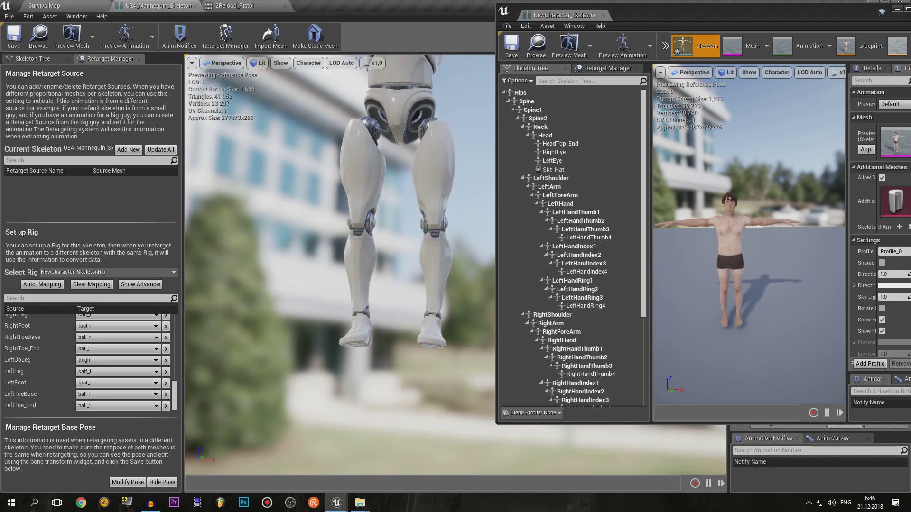
right_click_drag(427, 172, 427, 172)
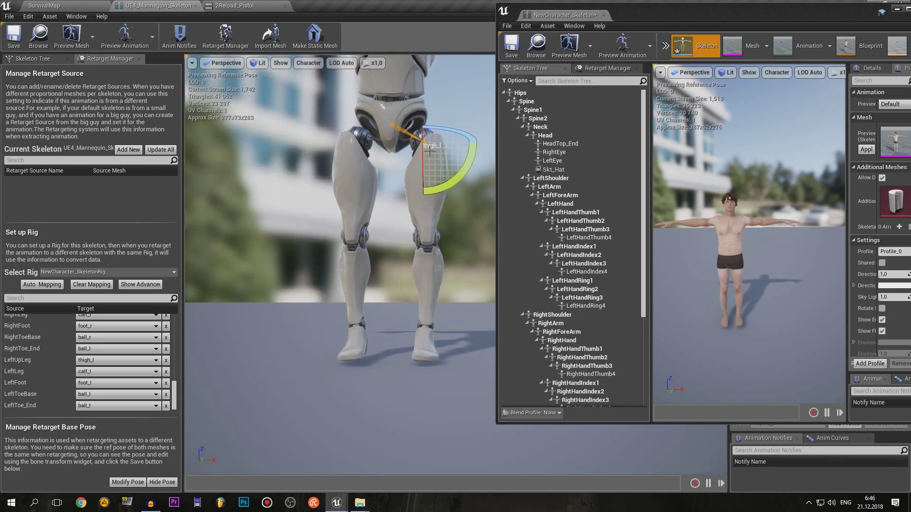
key("w")
left_click_drag(423, 110, 361, 113)
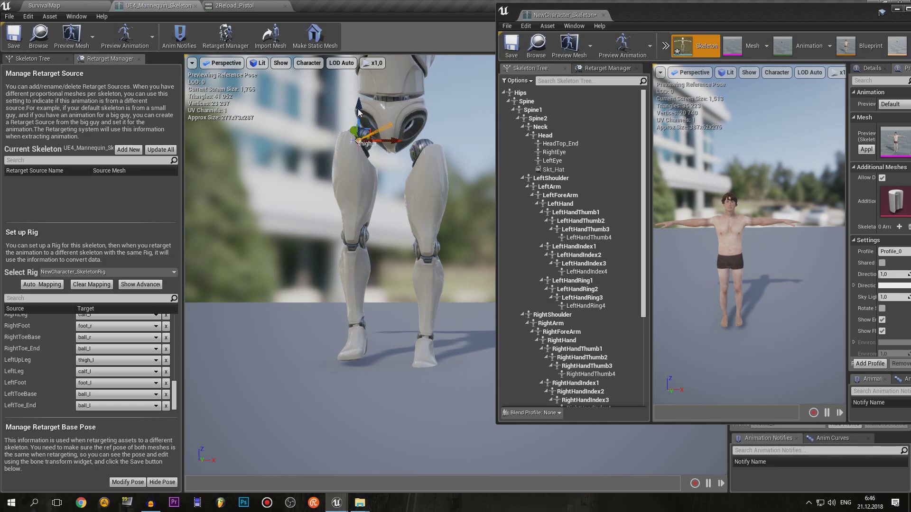
right_click_drag(360, 139, 359, 140)
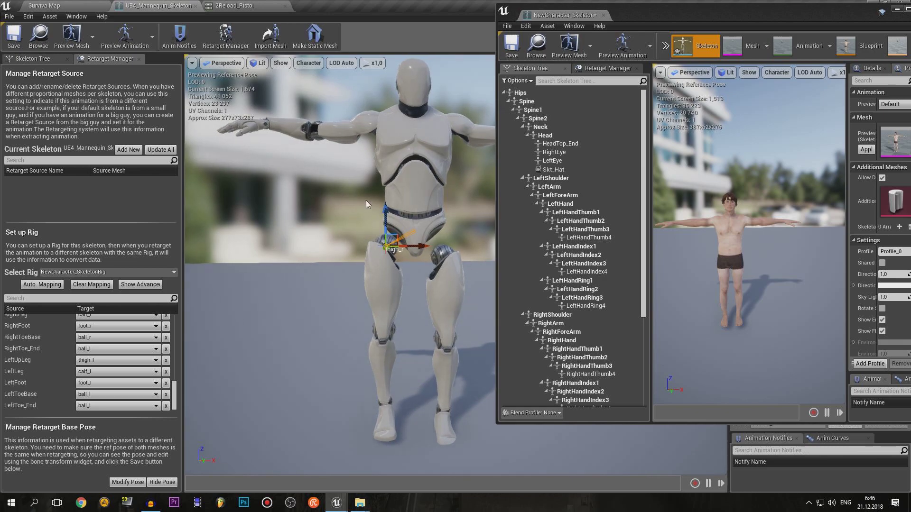
left_click_drag(386, 211, 385, 223)
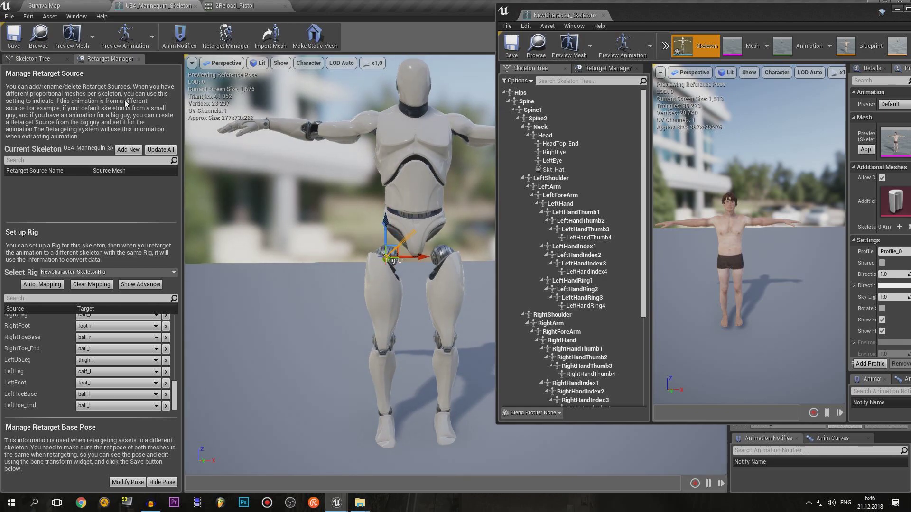
- Set Use CurrentPose as the retarget base pose, save the skeleton, and return to SurvivalMap
left_click(139, 483)
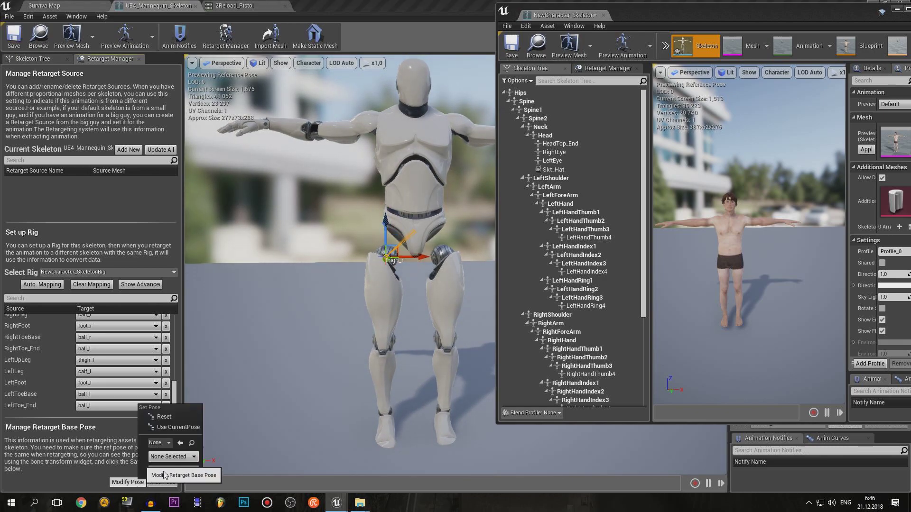
left_click(191, 433)
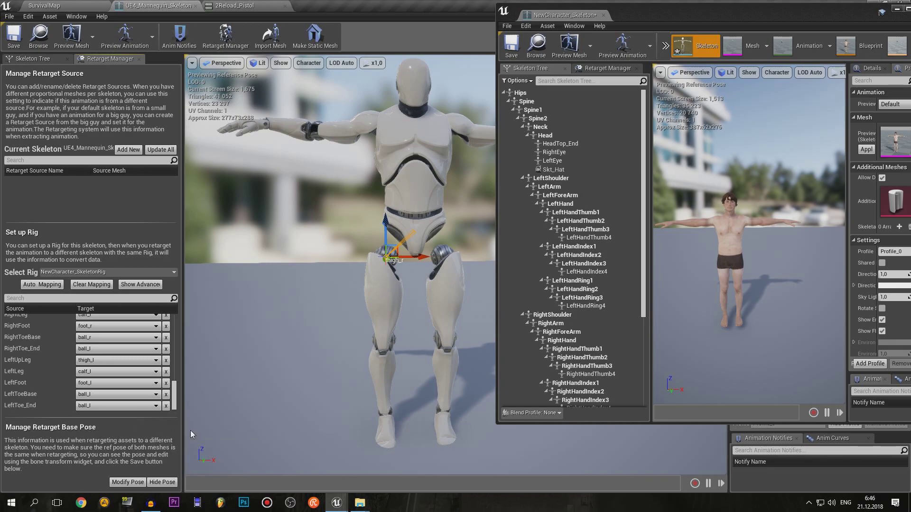
left_click(21, 47)
left_click(53, 5)
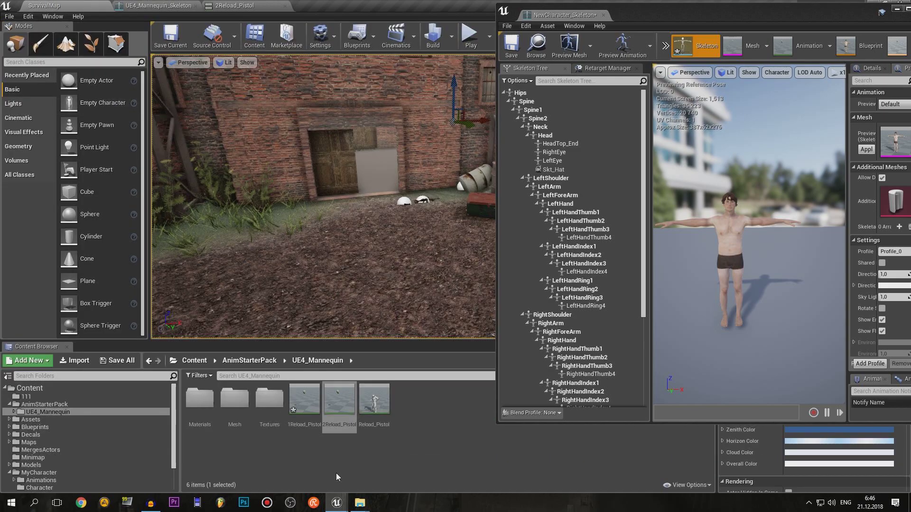
- Close NewCharacter_Skeleton's window and retarget a prefix-3 copy of Reload_Pistol to NewCharacter_Skeleton
left_click(608, 15)
right_click(374, 399)
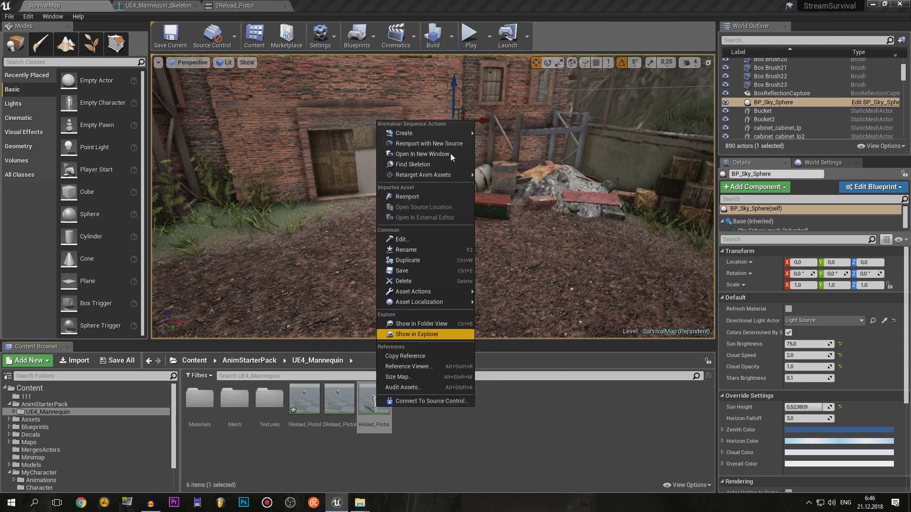
mouse_move(437, 174)
left_click(527, 175)
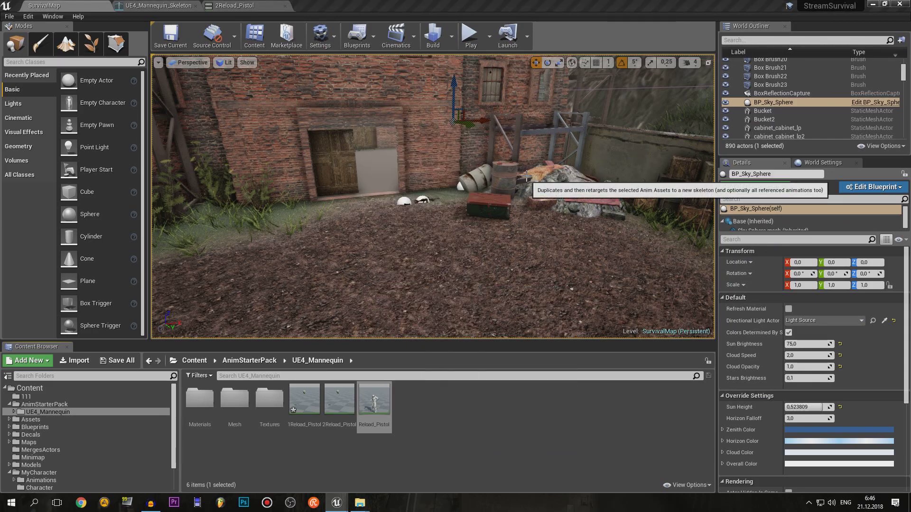
left_click(332, 183)
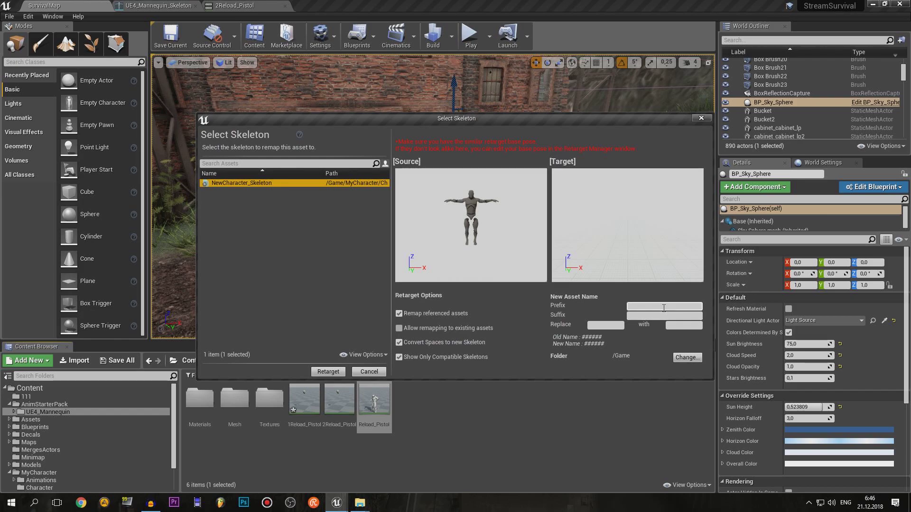
key("Return")
left_click(394, 194)
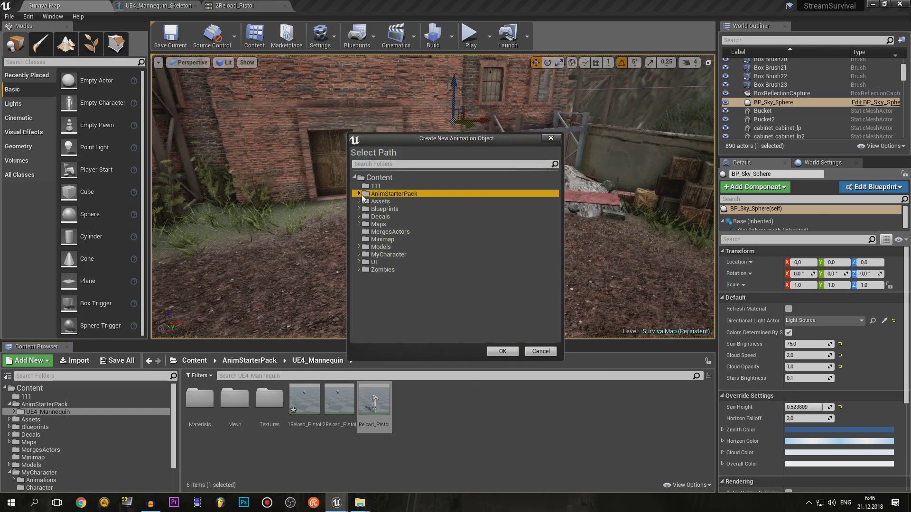
key("Return")
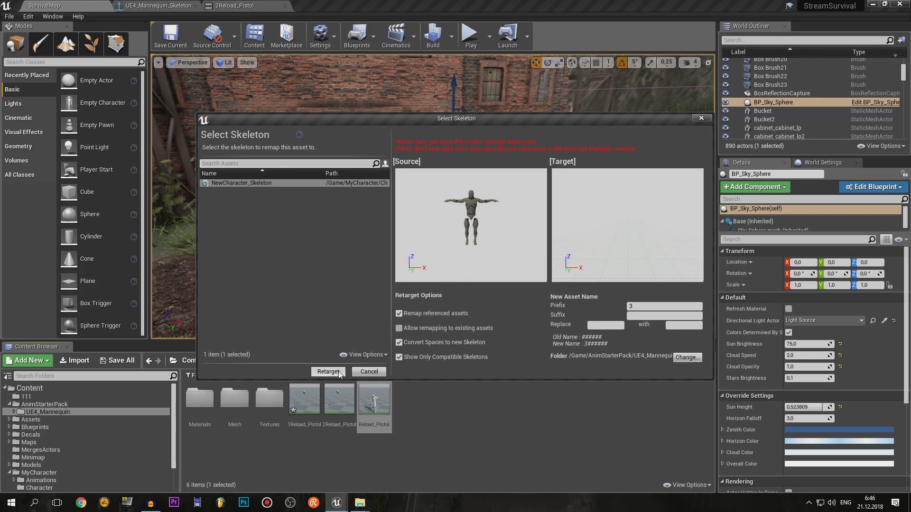
left_click(339, 372)
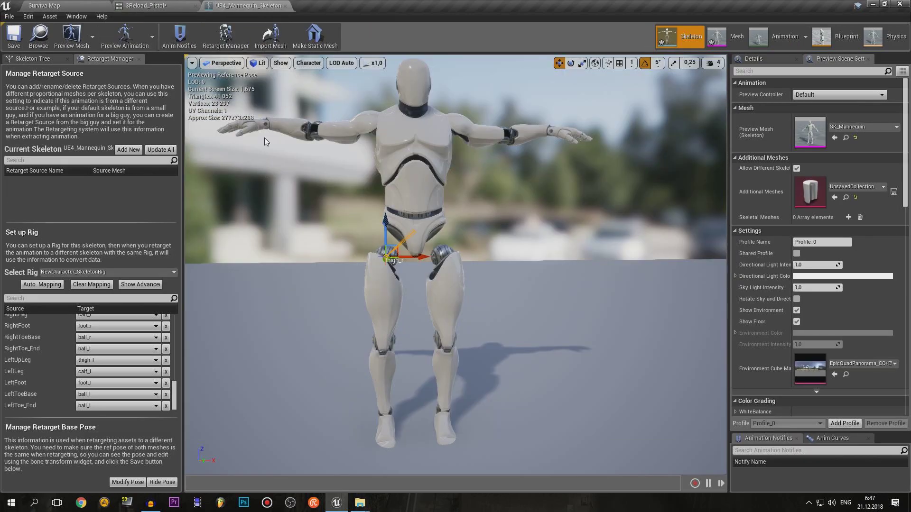
- Switch back and forth between 3Reload_Pistol and the mannequin's retarget pose to compare them
left_click(265, 127)
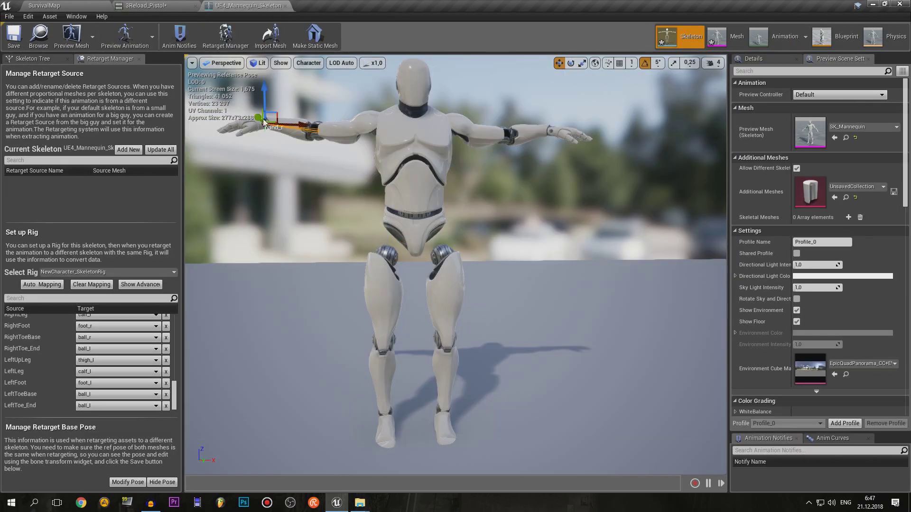
left_click(153, 10)
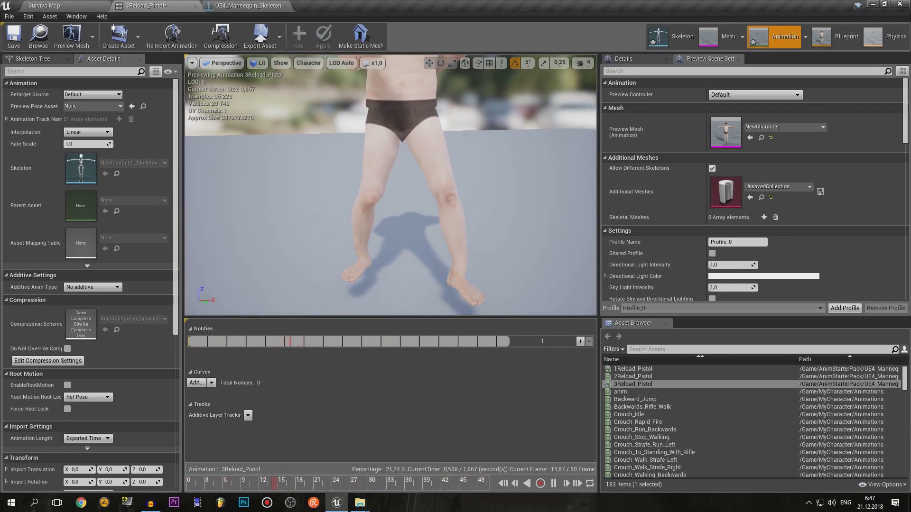
left_click(248, 6)
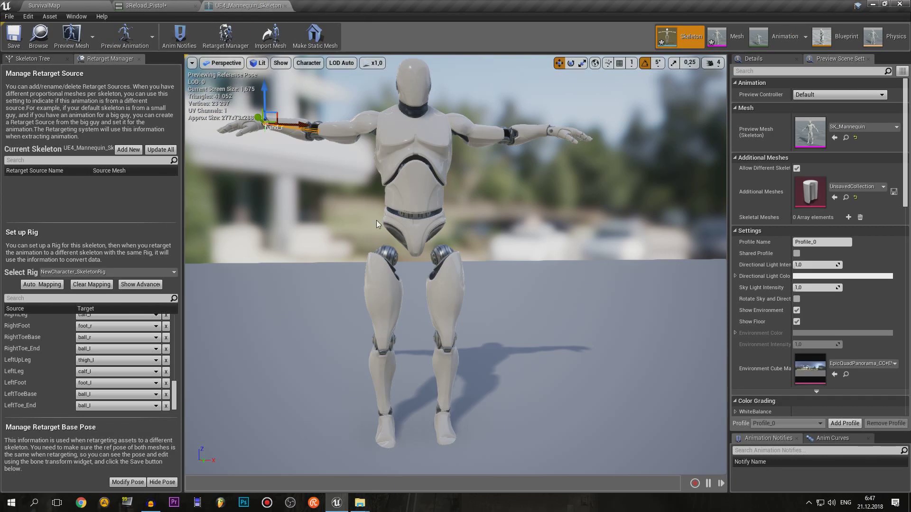
left_click(142, 5)
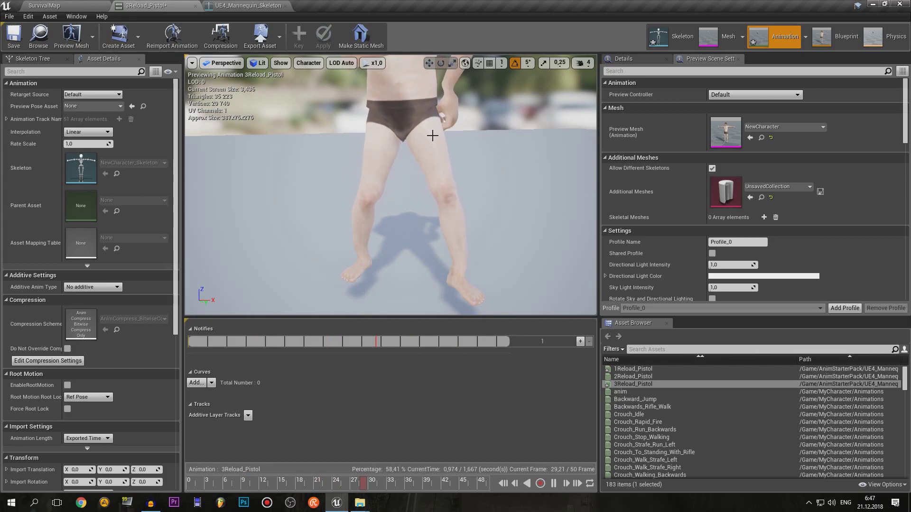
left_click(249, 6)
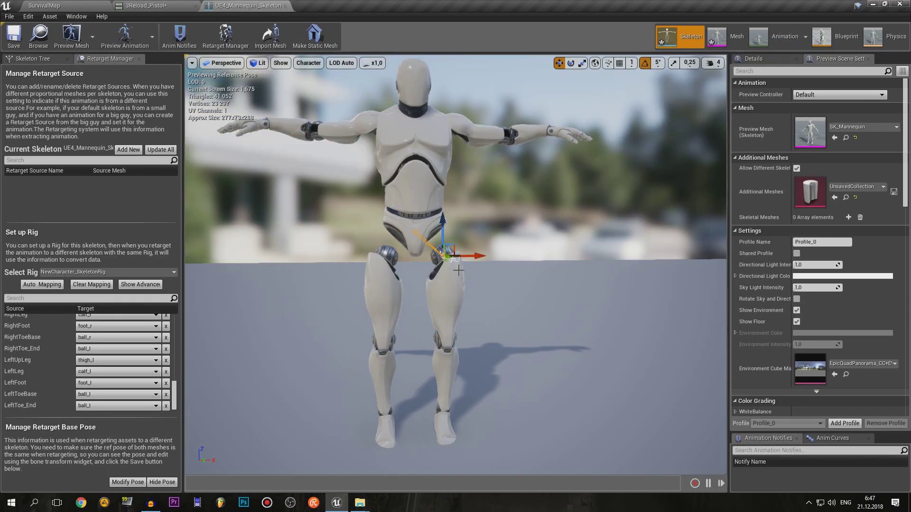
- Move the left thigh slightly inward and the right thigh slightly outward and up
left_click_drag(470, 256, 464, 257)
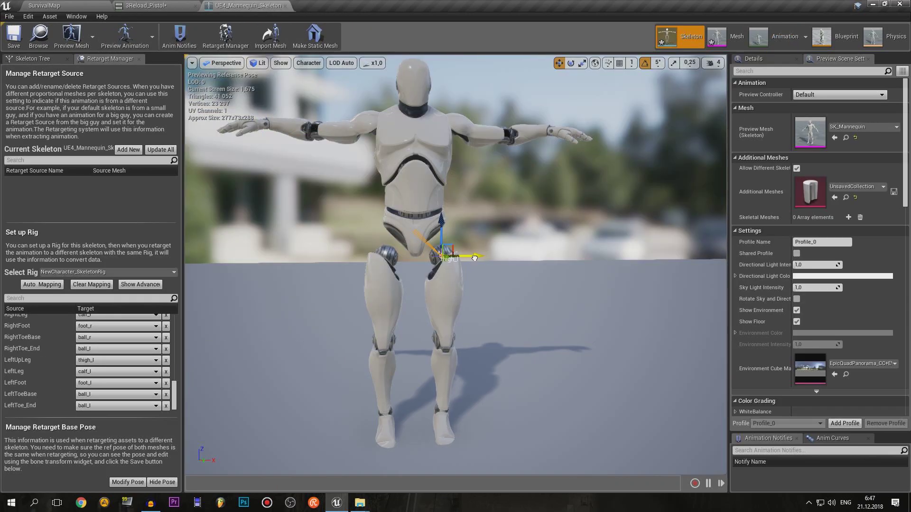
left_click(390, 289)
left_click_drag(420, 259, 424, 259)
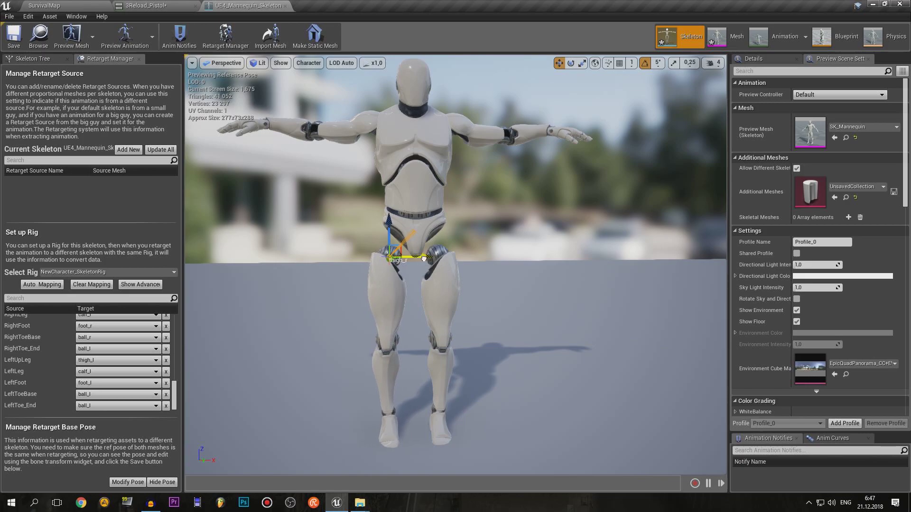
left_click_drag(391, 223, 391, 216)
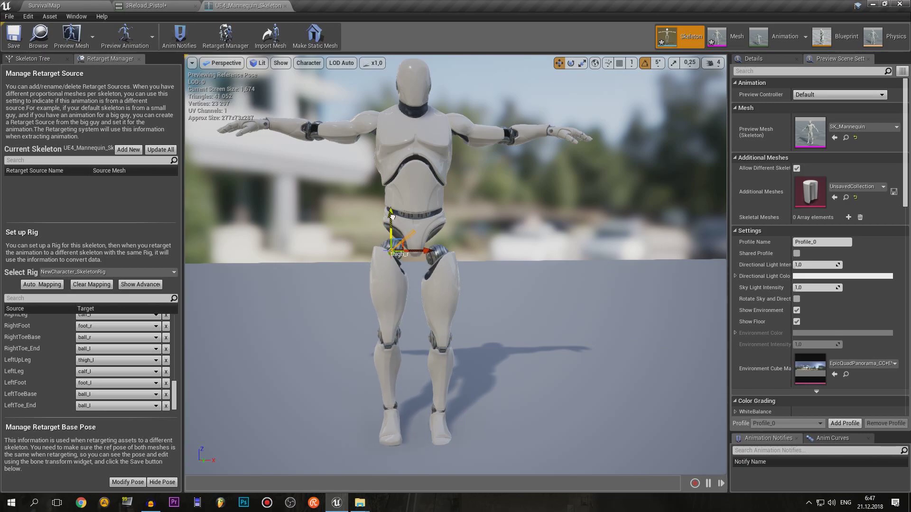
- Select thigh_l and save UE4_Mannequin_Skeleton with its adjusted retarget pose
left_click(437, 290)
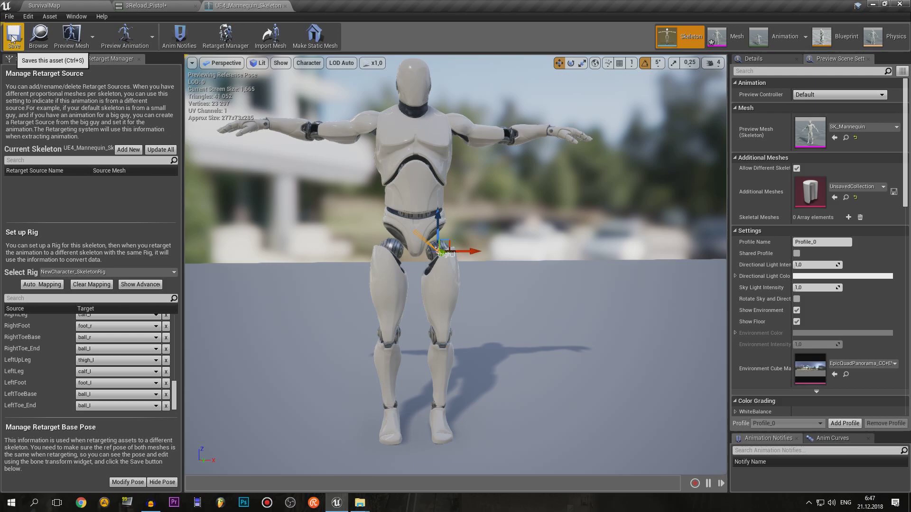
left_click(12, 39)
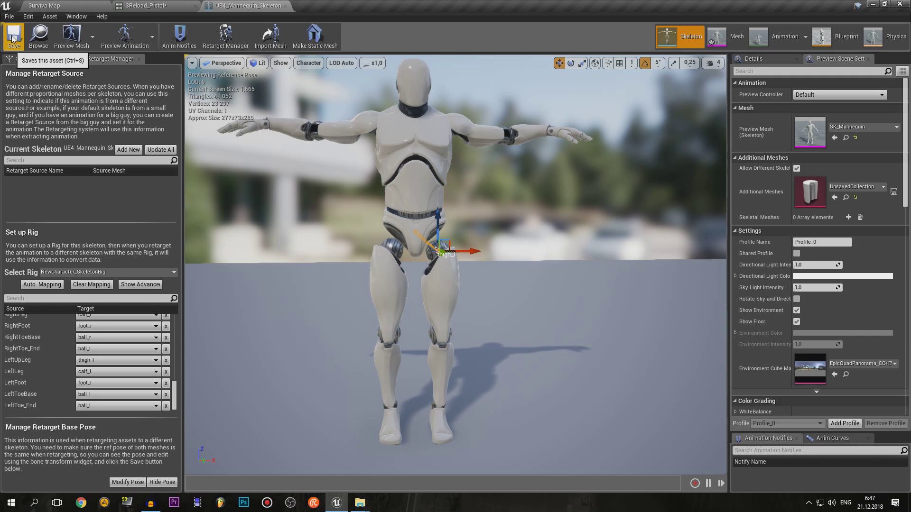